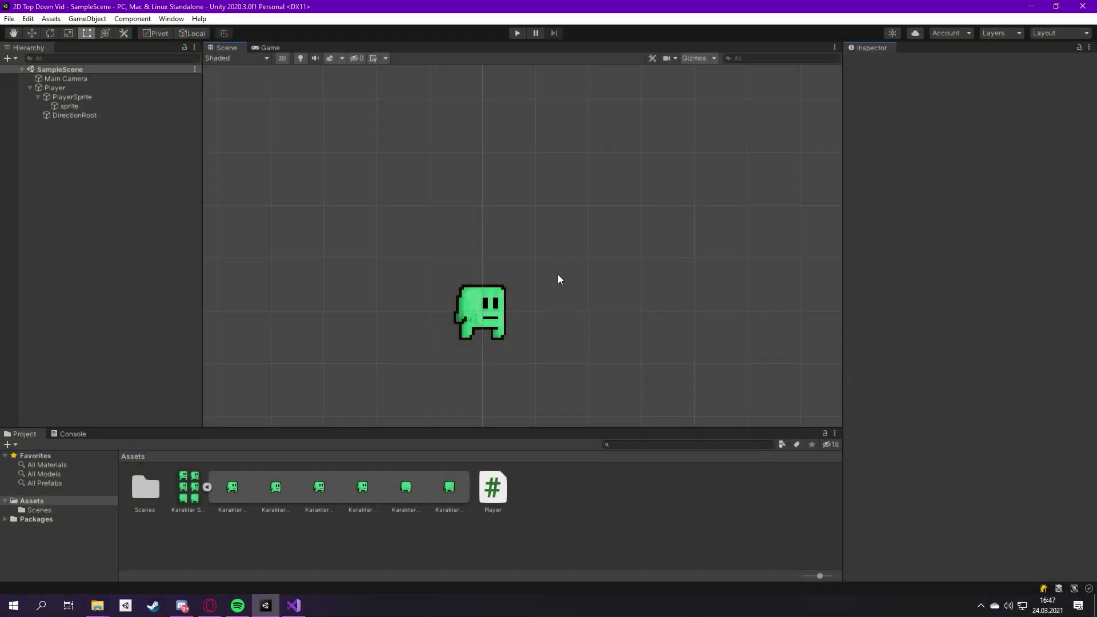
# Recentre the Scene view on the character and select the Karakter Sprite sheet asset
pyautogui.moveTo(559, 280); pyautogui.dragTo(646, 240, button='middle')
pyautogui.scroll(2, 653, 302)
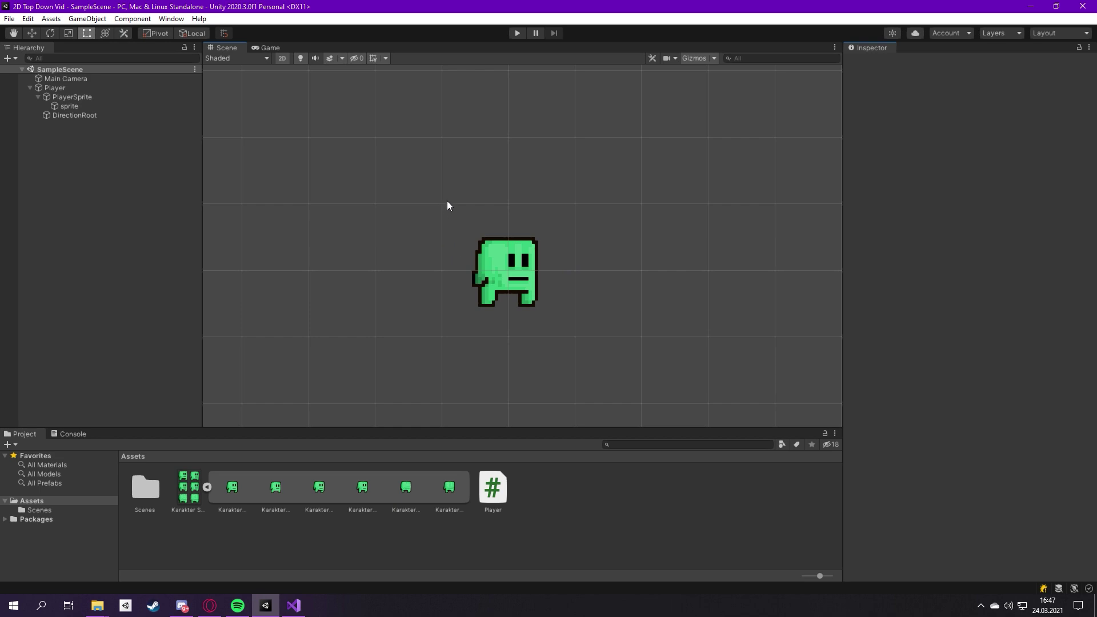
pyautogui.moveTo(444, 200); pyautogui.dragTo(584, 321)
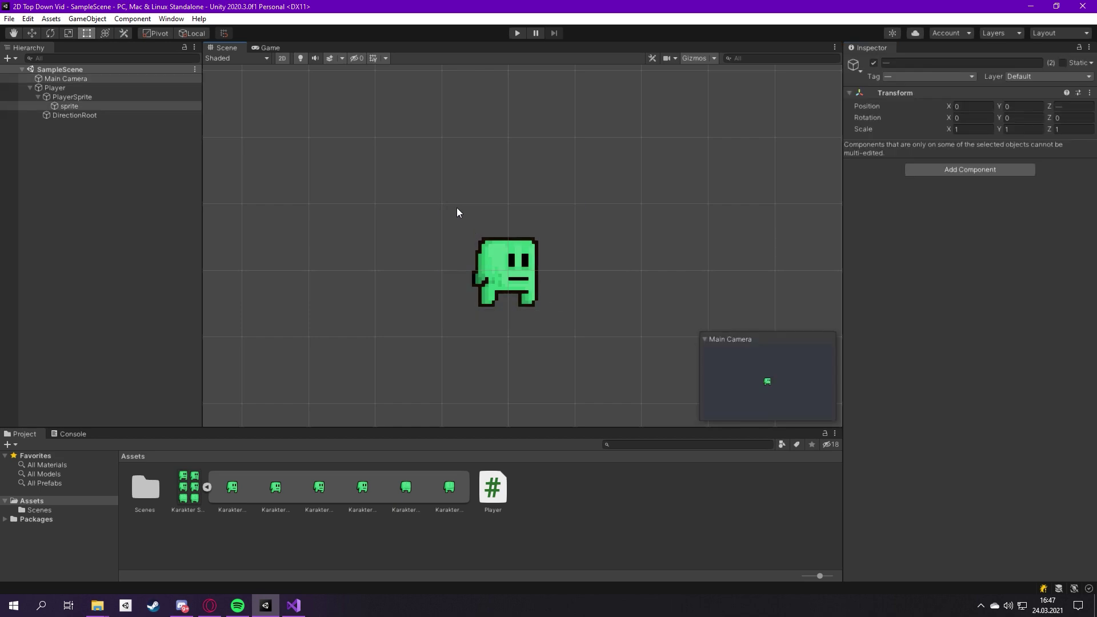
pyautogui.scroll(1, 392, 191)
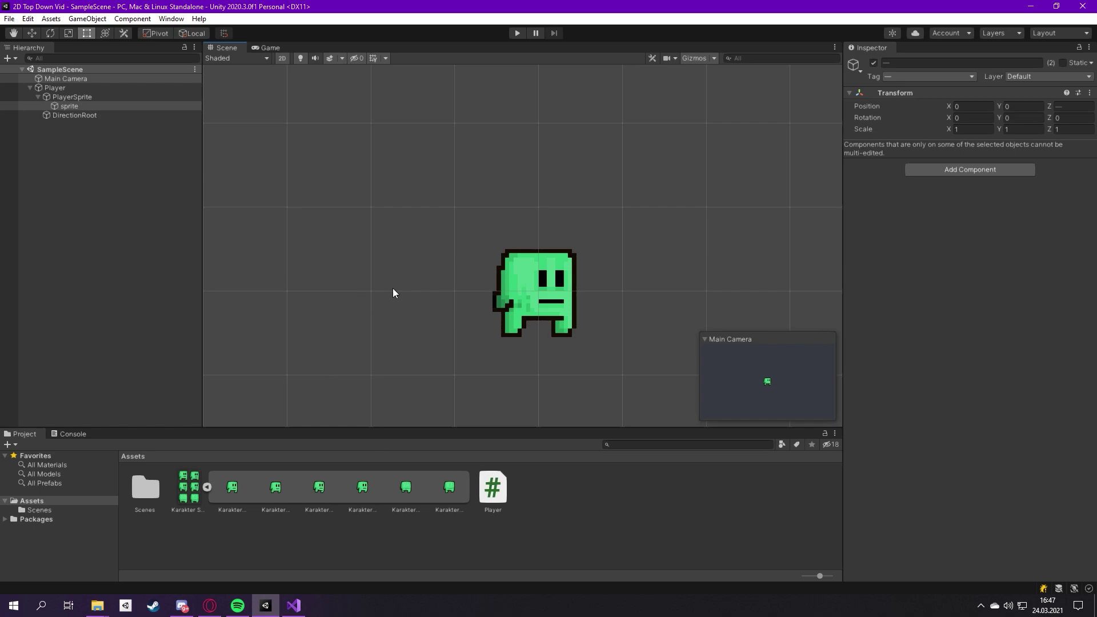
pyautogui.moveTo(632, 196); pyautogui.dragTo(611, 175, button='middle')
pyautogui.moveTo(421, 190); pyautogui.dragTo(565, 338)
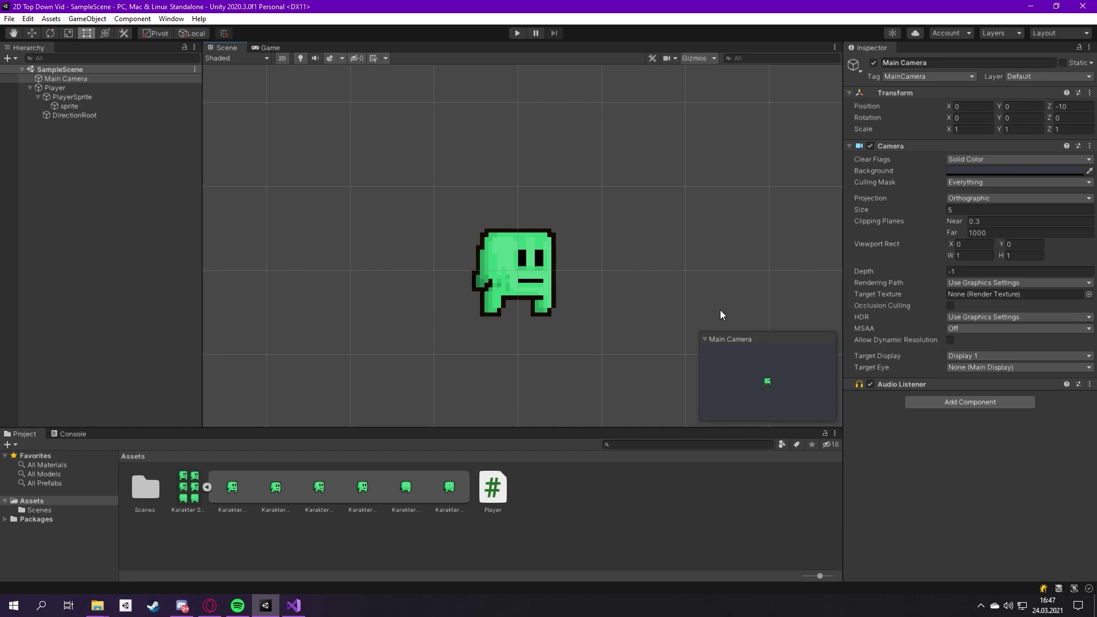
pyautogui.moveTo(633, 297); pyautogui.dragTo(651, 286, button='middle')
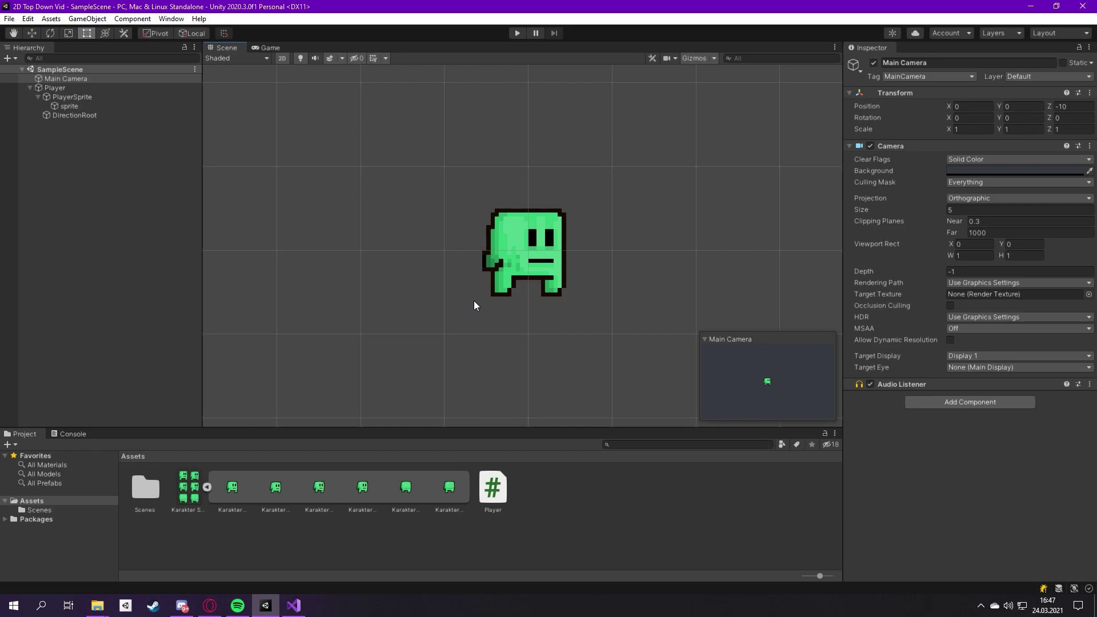
pyautogui.click(200, 489)
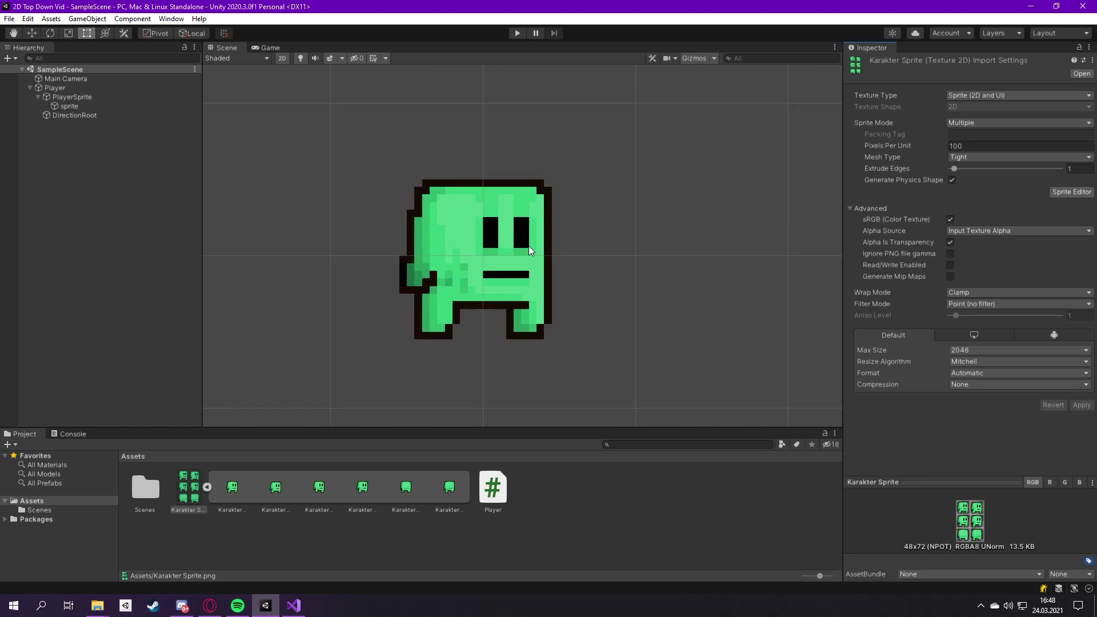
# Zoom and pan across the enlarged Karakter Sprite sheet preview
pyautogui.scroll(10, 529, 245)
pyautogui.scroll(-5, 529, 245)
pyautogui.scroll(2, 596, 224)
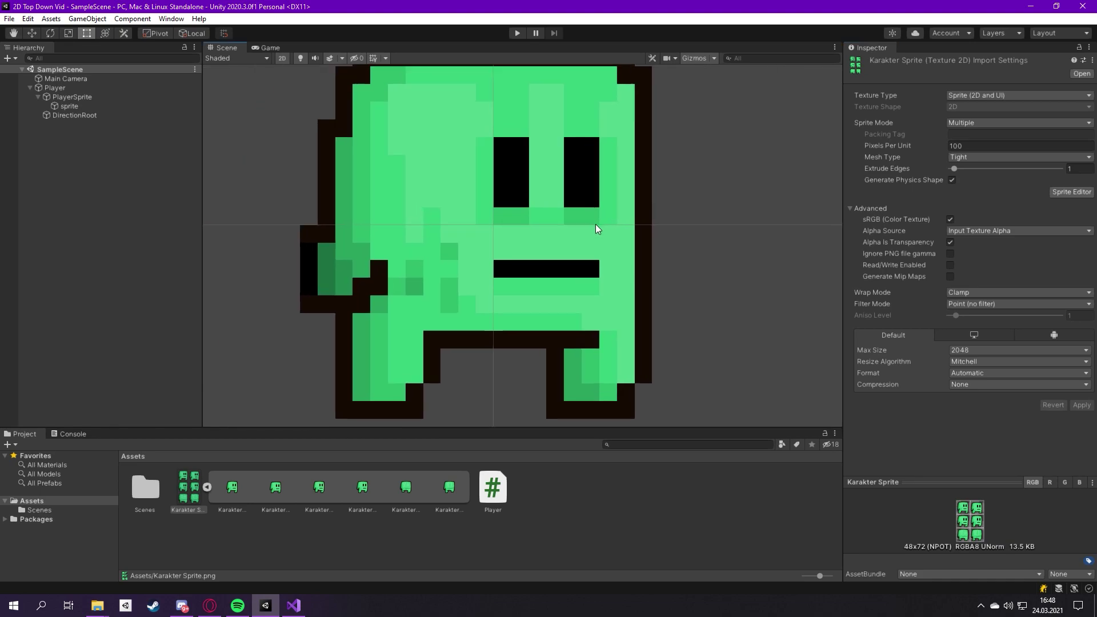
pyautogui.scroll(2, 624, 252)
pyautogui.scroll(2, 632, 265)
pyautogui.moveTo(632, 265); pyautogui.dragTo(682, 278, button='middle')
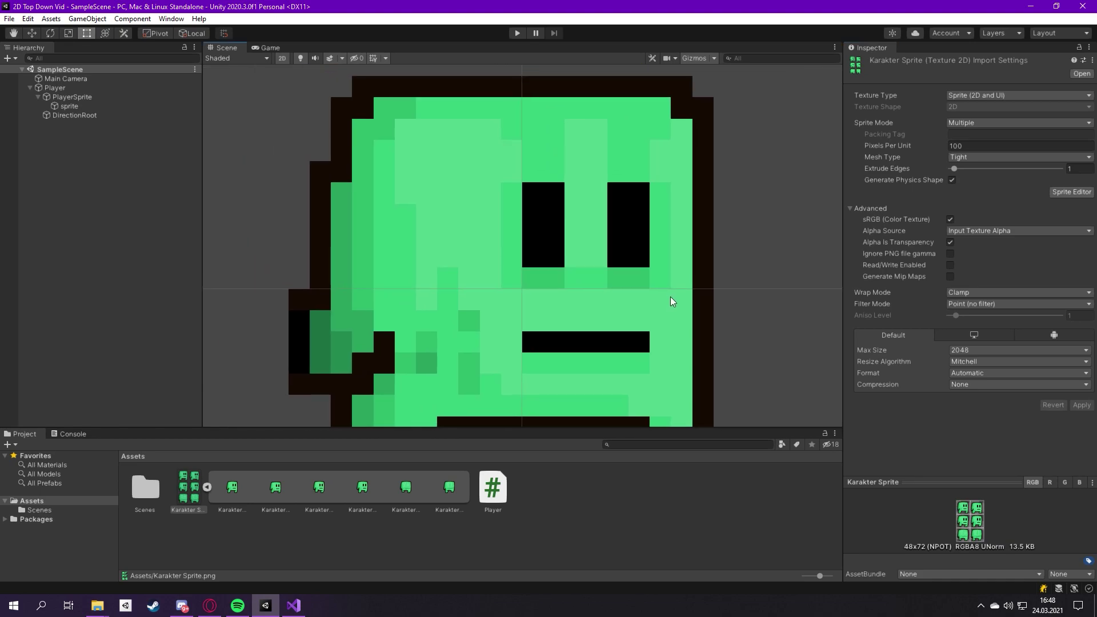
pyautogui.scroll(-1, 680, 273)
pyautogui.scroll(-1, 681, 273)
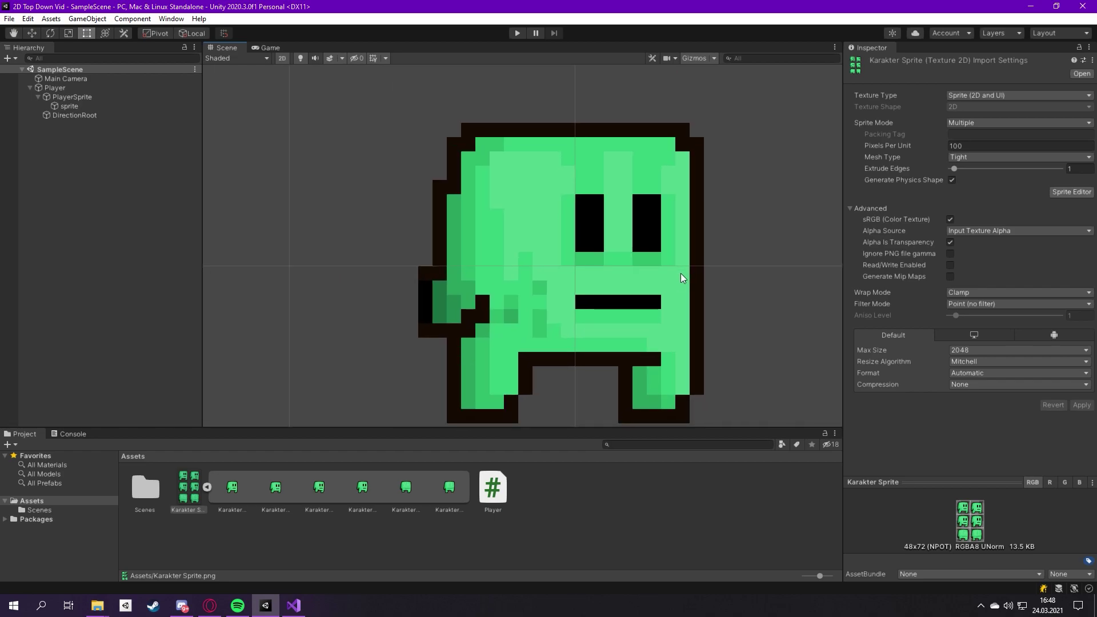
pyautogui.scroll(-1, 680, 273)
# Step through the individual character frames, ending on Karakter Sprite_0 (24x24, pivot 0.5, 0.5)
pyautogui.click(285, 493)
pyautogui.click(319, 496)
pyautogui.click(362, 497)
pyautogui.click(405, 493)
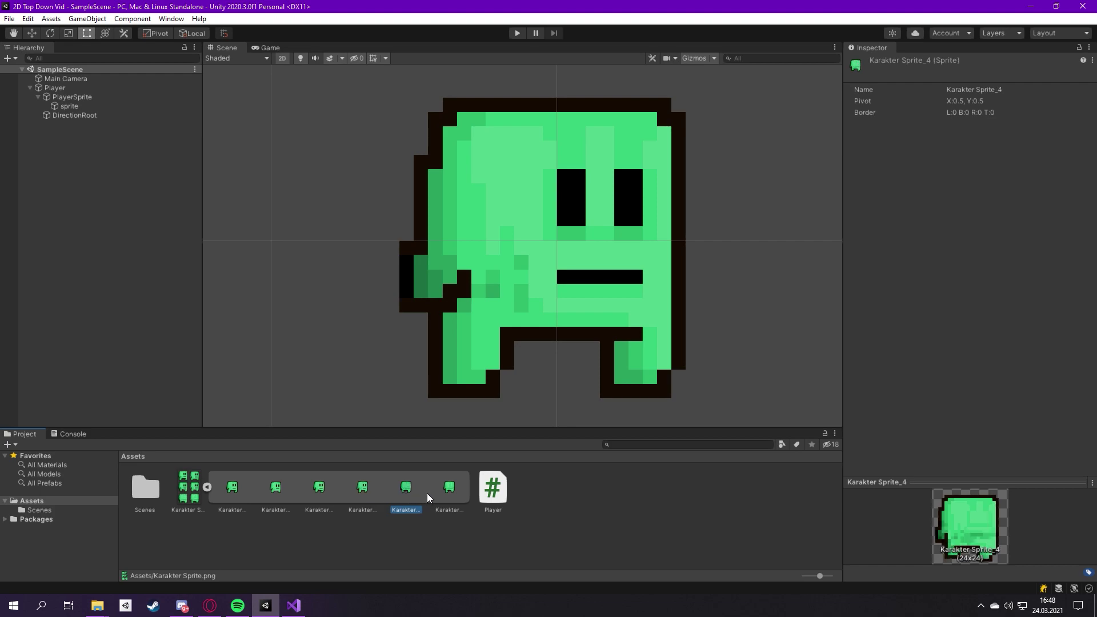
pyautogui.click(440, 491)
pyautogui.click(392, 492)
pyautogui.click(324, 492)
pyautogui.click(272, 493)
pyautogui.press('Left')
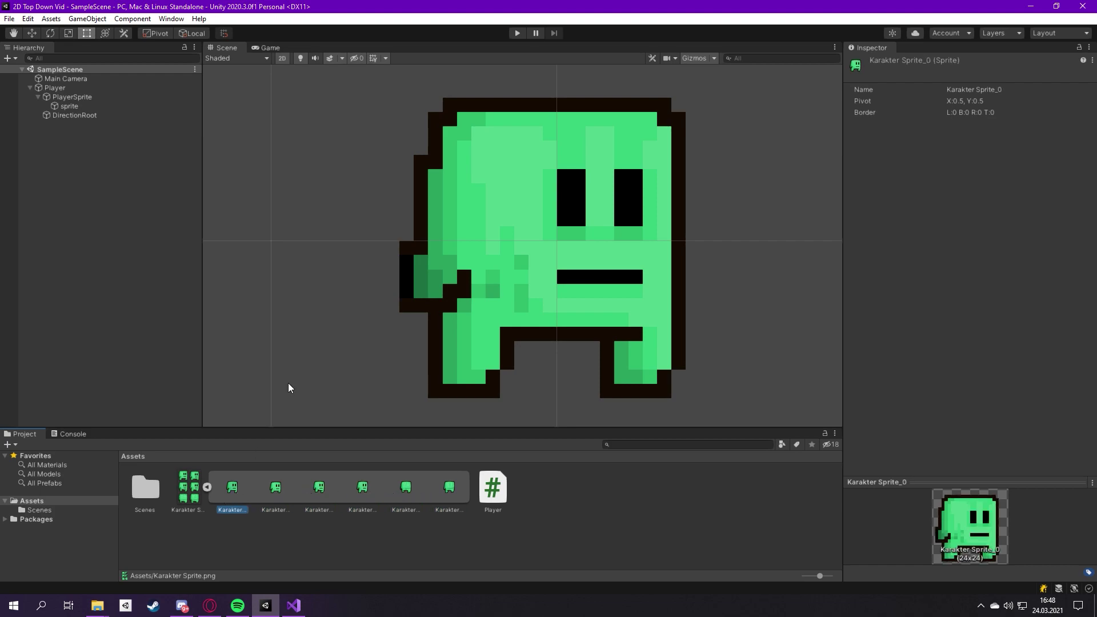
pyautogui.scroll(-3, 409, 283)
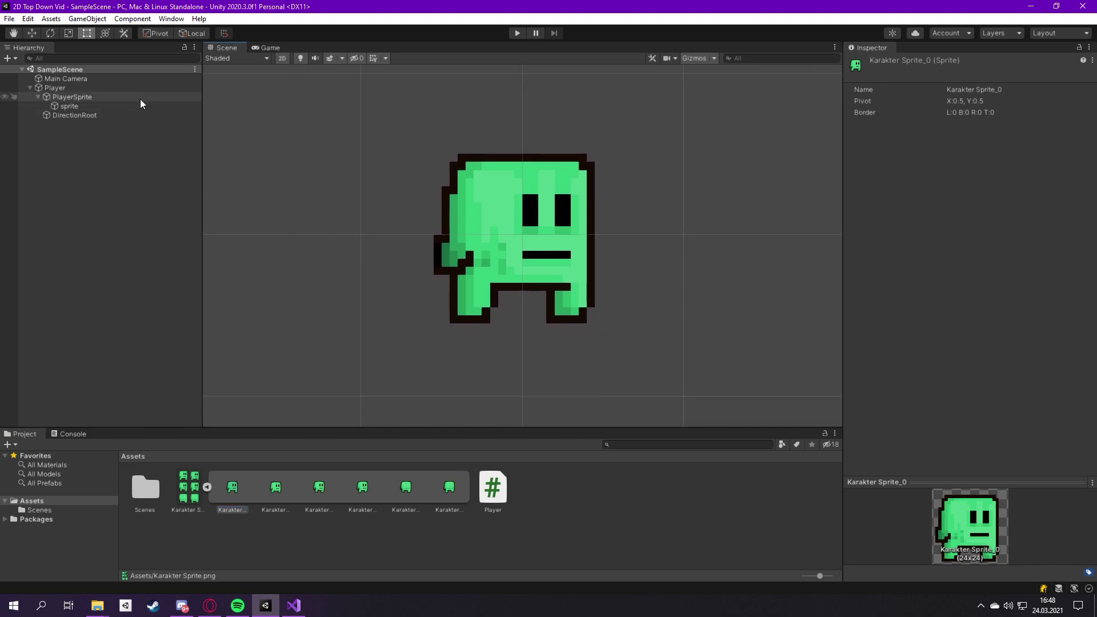
# Rename the PlayerSprite object to PlayerBase
pyautogui.click(90, 98)
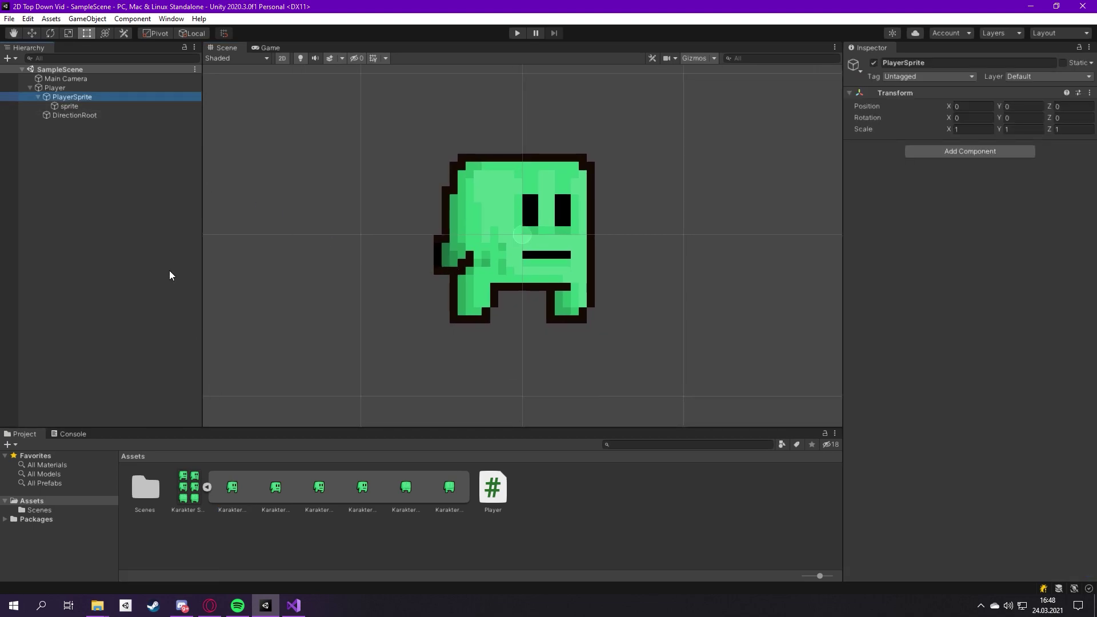
pyautogui.click(83, 105)
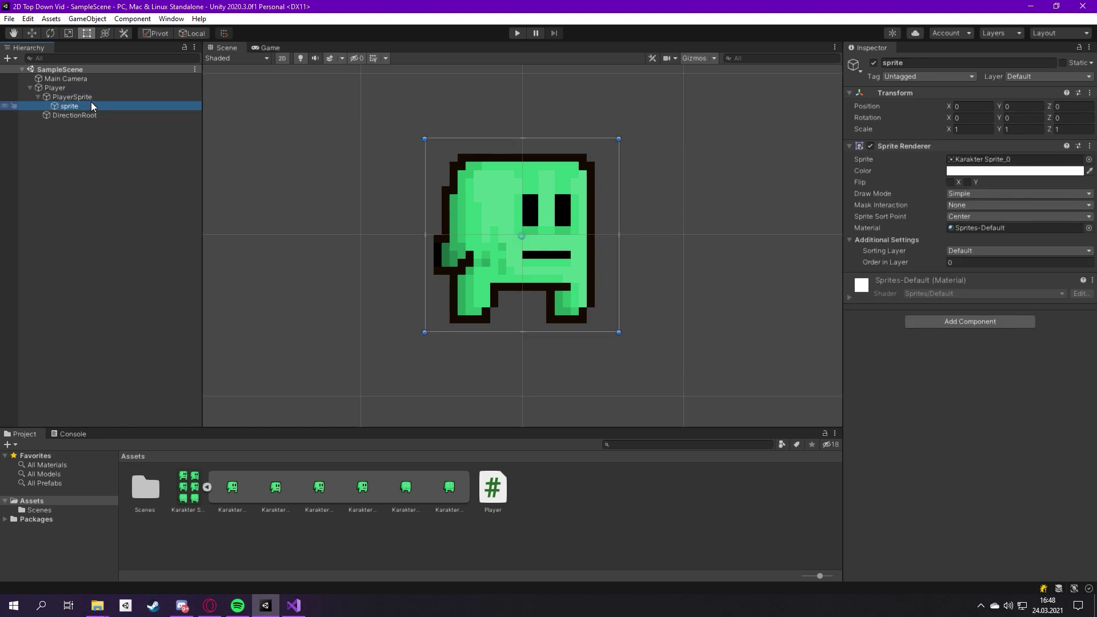
pyautogui.rightClick(78, 98)
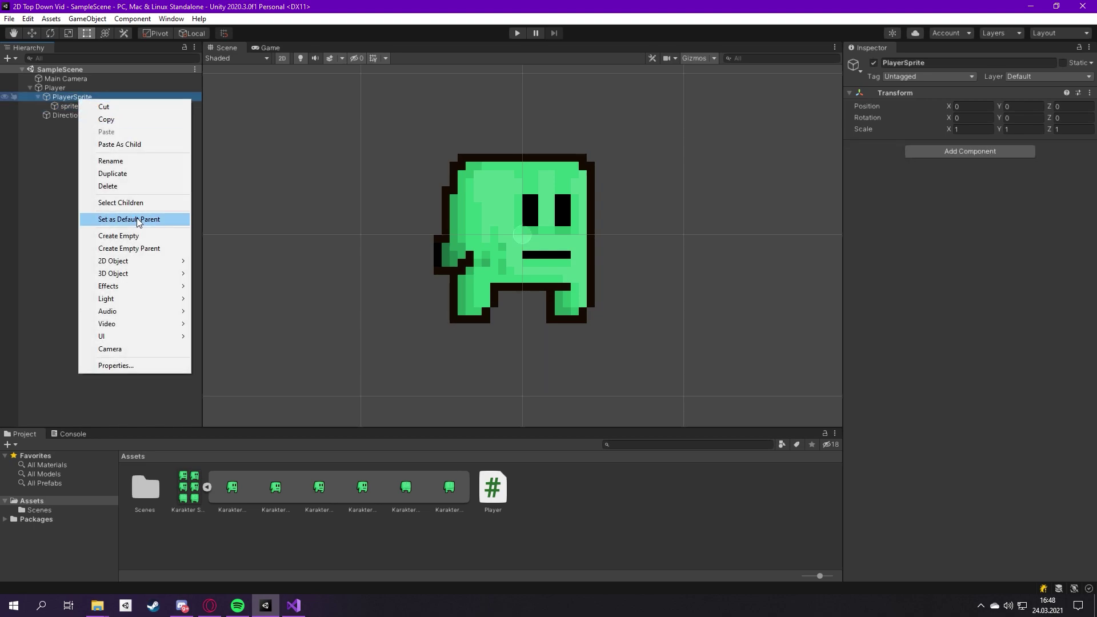
pyautogui.click(971, 64)
pyautogui.write('PlayerBase')
pyautogui.press('Return')
# Add an empty child named PlayerSprite under PlayerBase and move the sprite object into it
pyautogui.rightClick(95, 96)
pyautogui.click(149, 230)
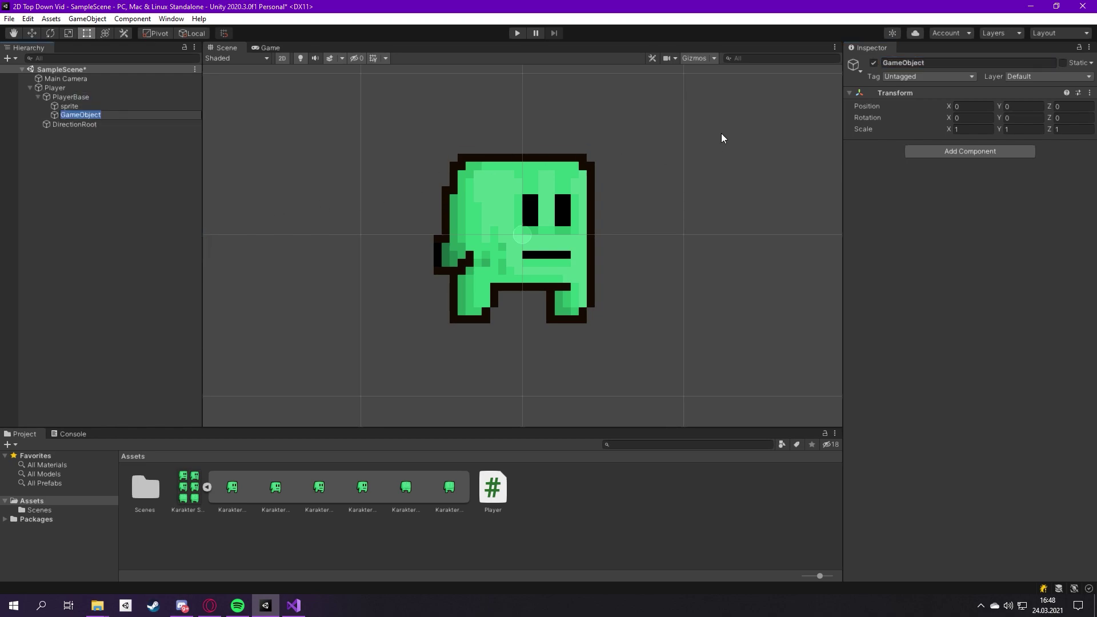
pyautogui.write('PlayerSprite')
pyautogui.press('Return')
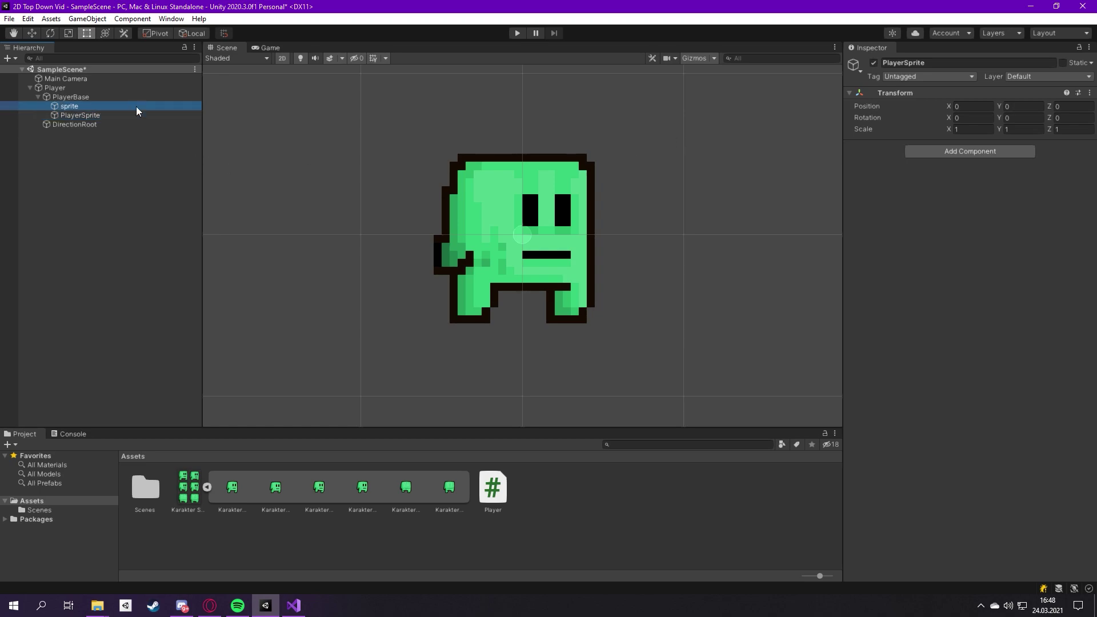
pyautogui.moveTo(136, 107); pyautogui.dragTo(139, 117)
pyautogui.click(46, 105)
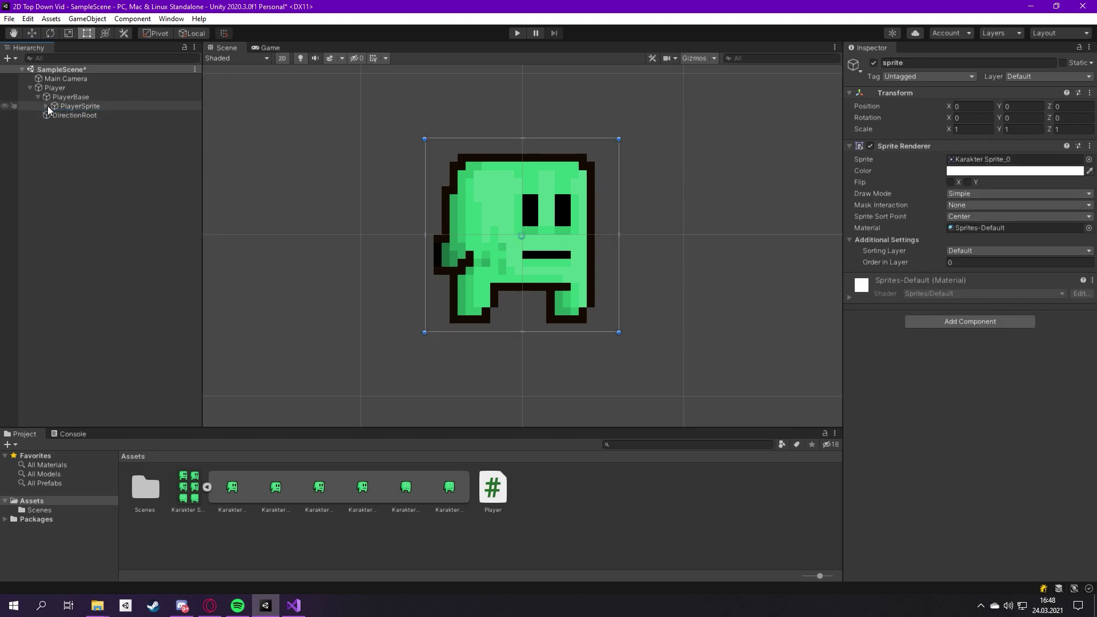
pyautogui.click(70, 106)
pyautogui.click(76, 96)
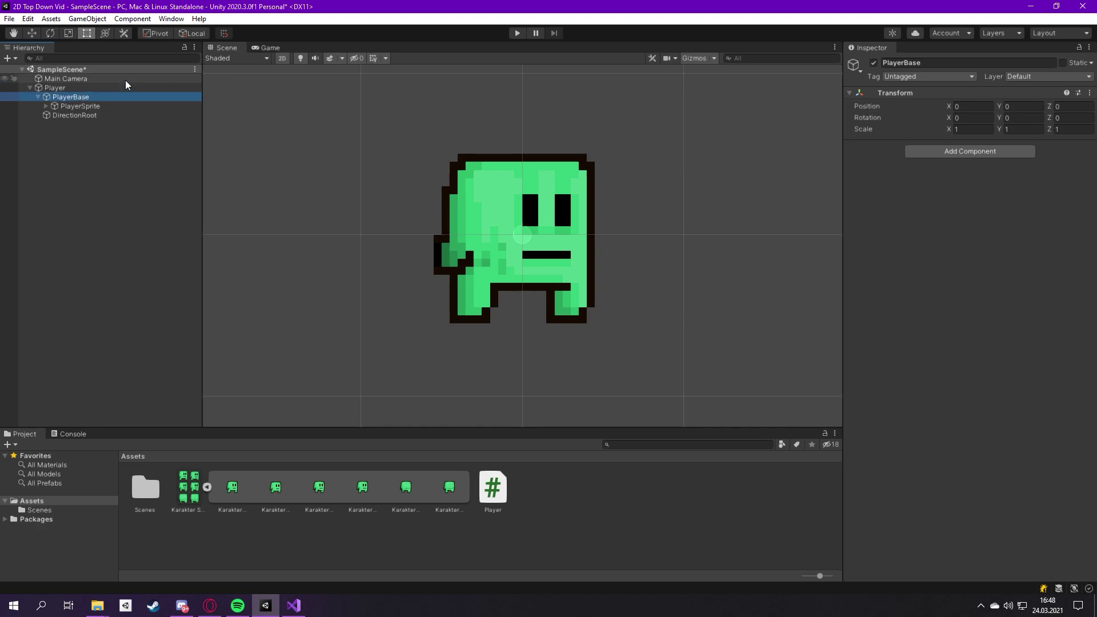
# Save the scene and play-test, walking the character around with WASD before stopping
pyautogui.hotkey('ctrl', 's')
pyautogui.click(516, 33)
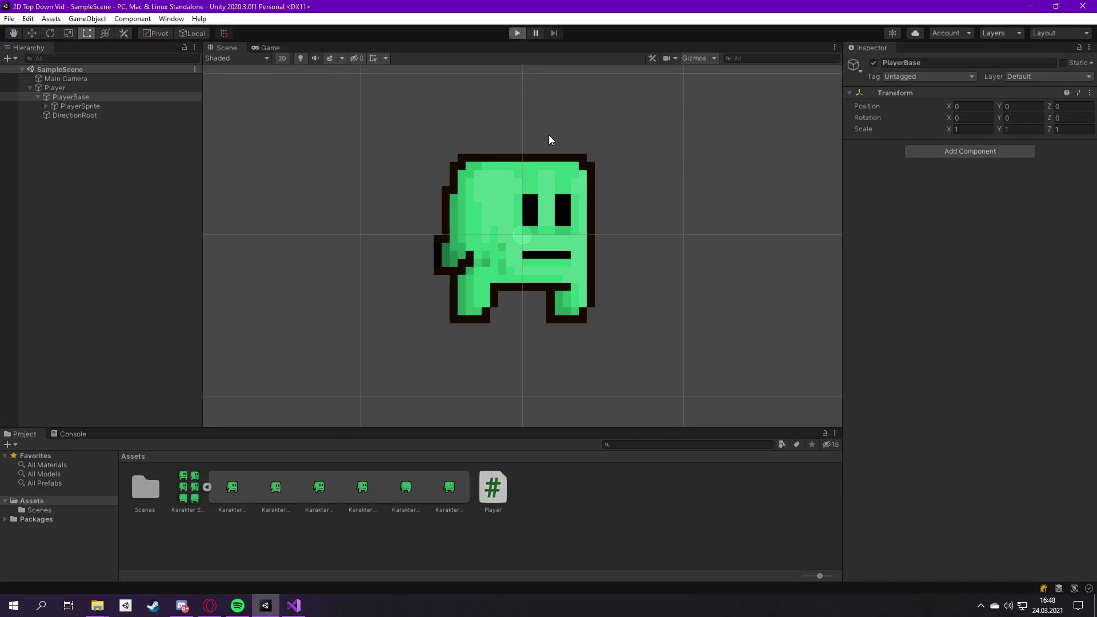
pyautogui.press('a')
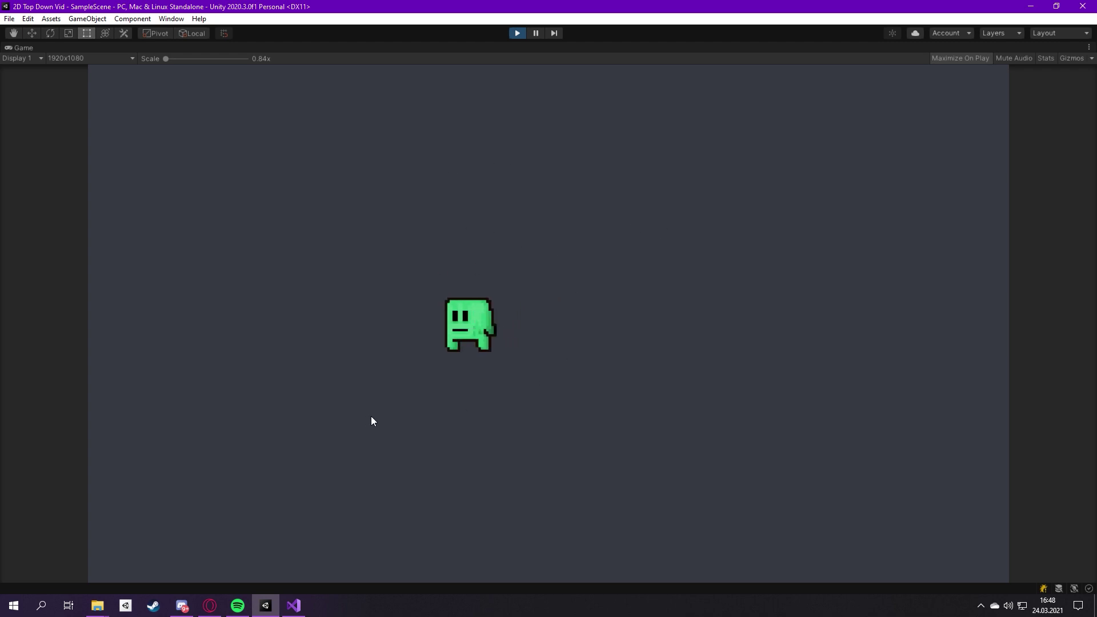
pyautogui.press('s')
pyautogui.press('d')
pyautogui.press('w')
pyautogui.press('a')
pyautogui.press('d')
pyautogui.press('s')
pyautogui.press('a')
pyautogui.press('w')
pyautogui.press('s')
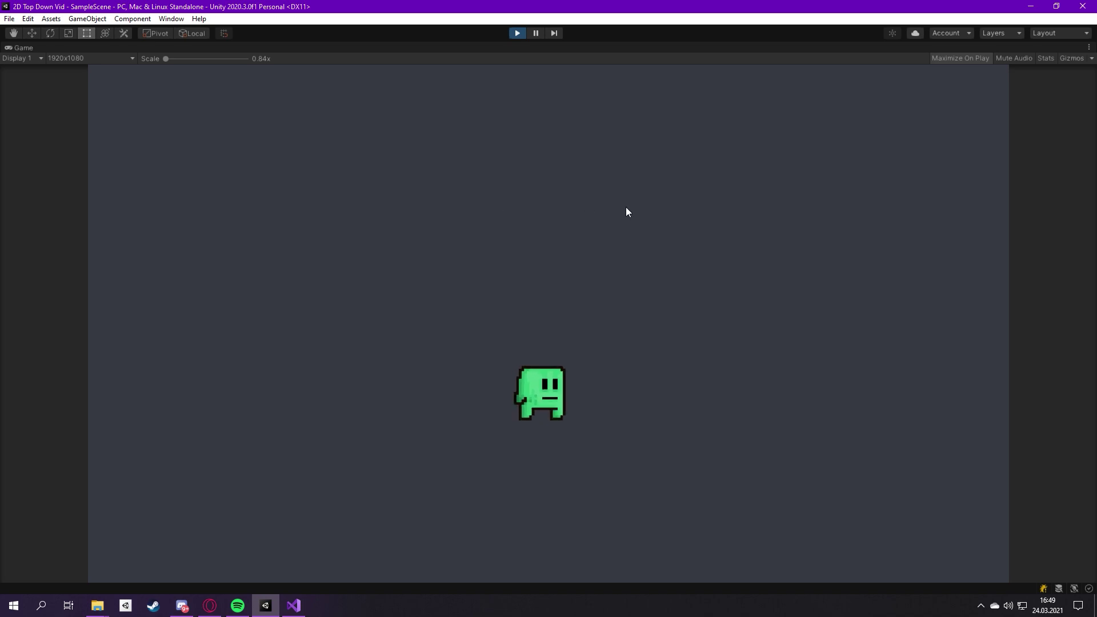
pyautogui.press('a')
pyautogui.press('w')
pyautogui.click(518, 33)
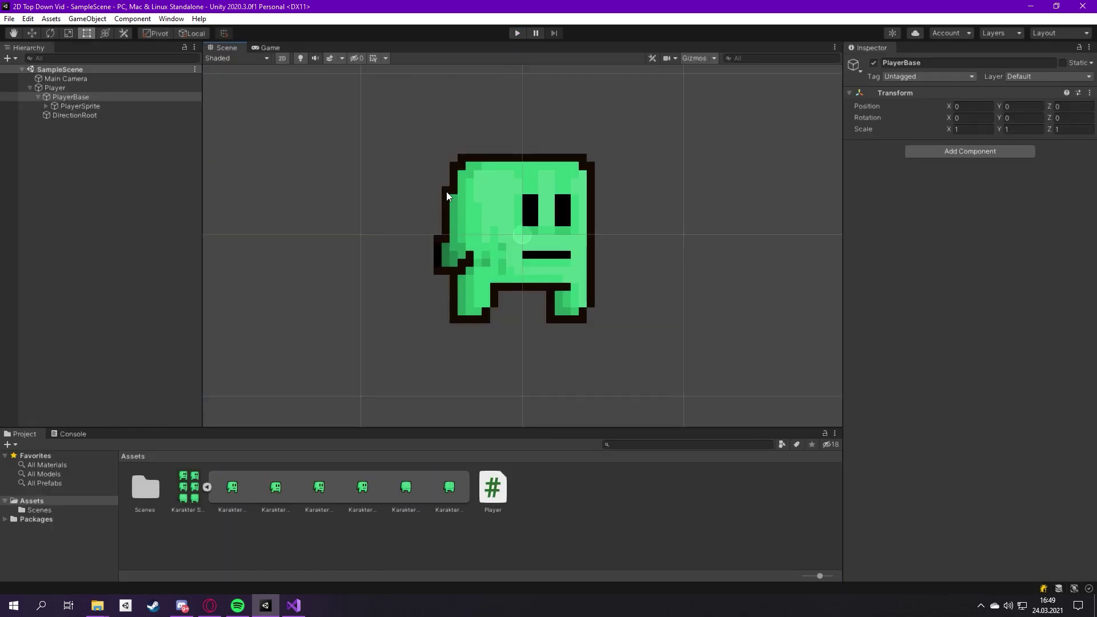
# Add an Animator component to the Player object via an 'anim' component search, then save
pyautogui.click(96, 88)
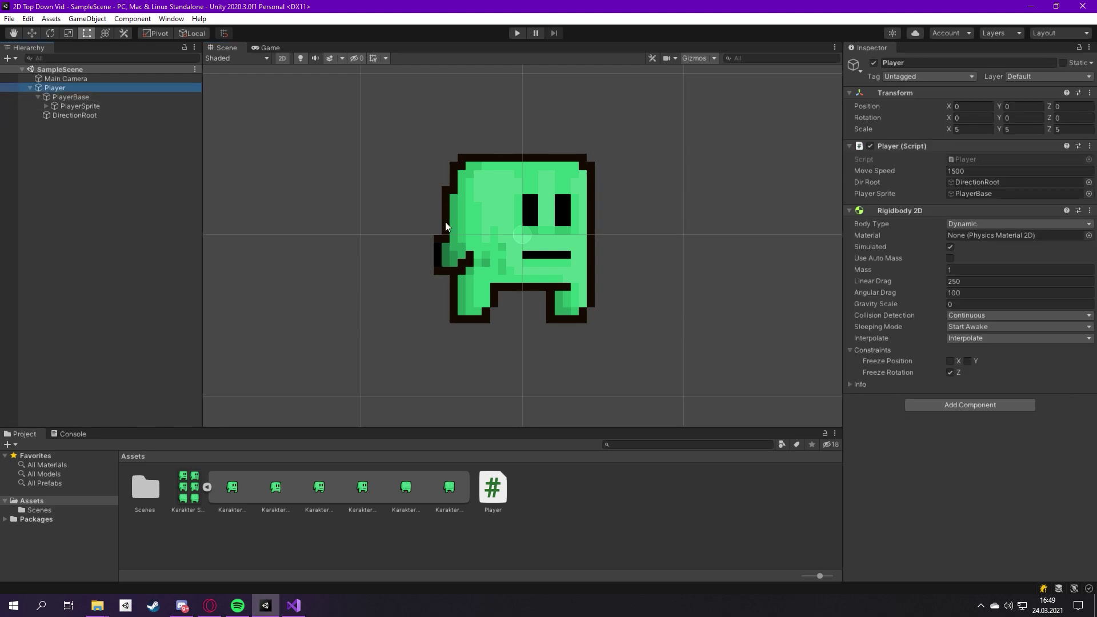
pyautogui.click(976, 403)
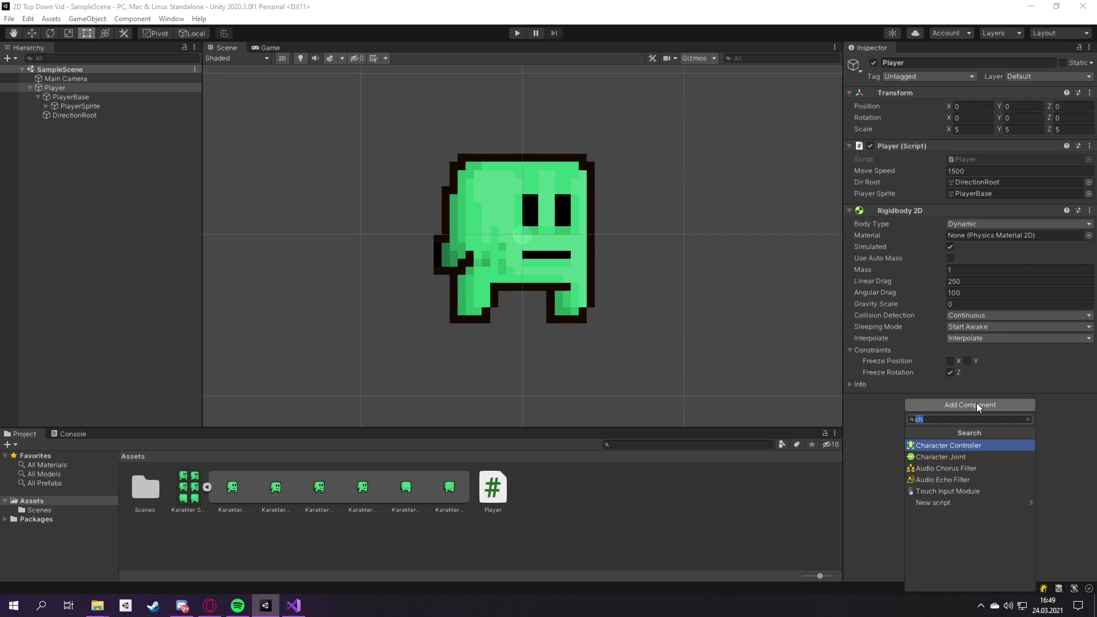
pyautogui.write('anim')
pyautogui.press('Down')
pyautogui.press('Return')
pyautogui.hotkey('ctrl', 's')
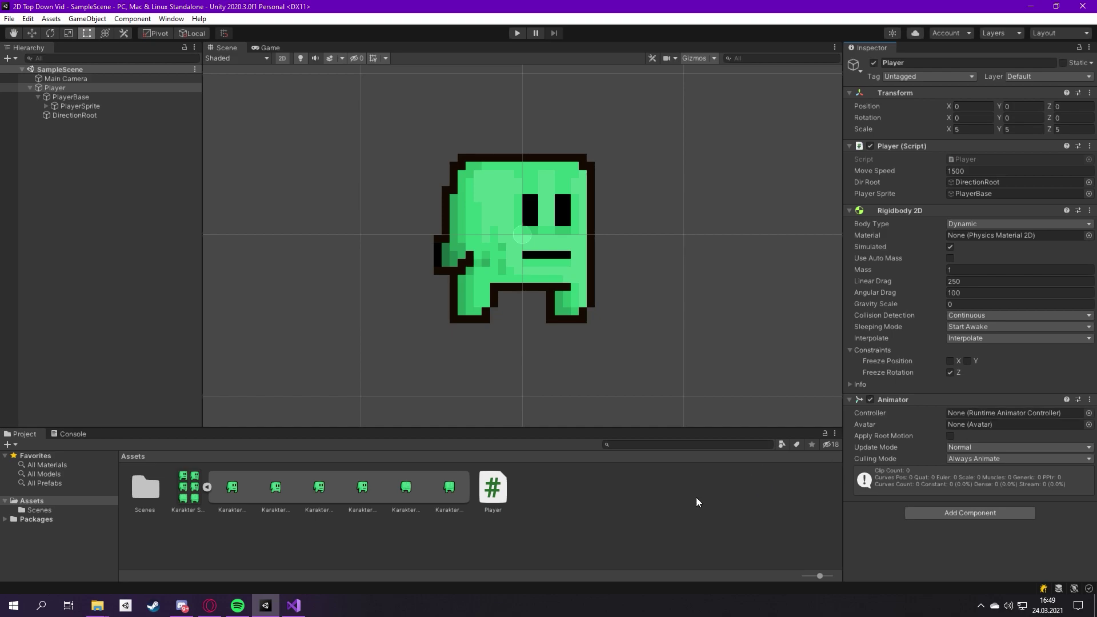
pyautogui.click(207, 487)
# Create a new folder named 'animations' in Assets
pyautogui.rightClick(291, 508)
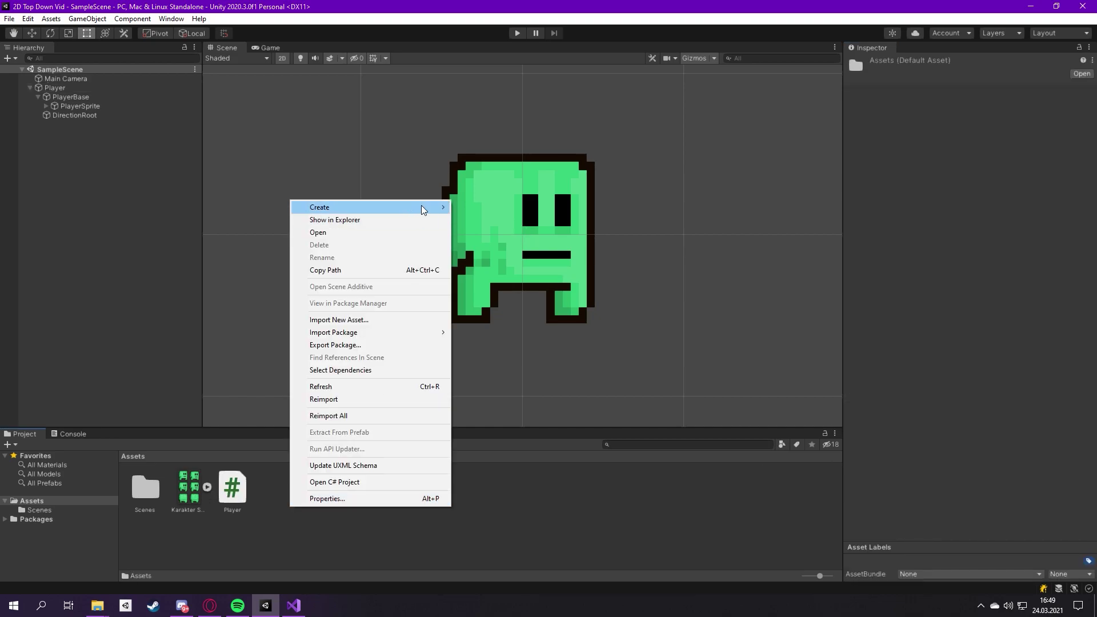
pyautogui.moveTo(421, 205)
pyautogui.click(523, 155)
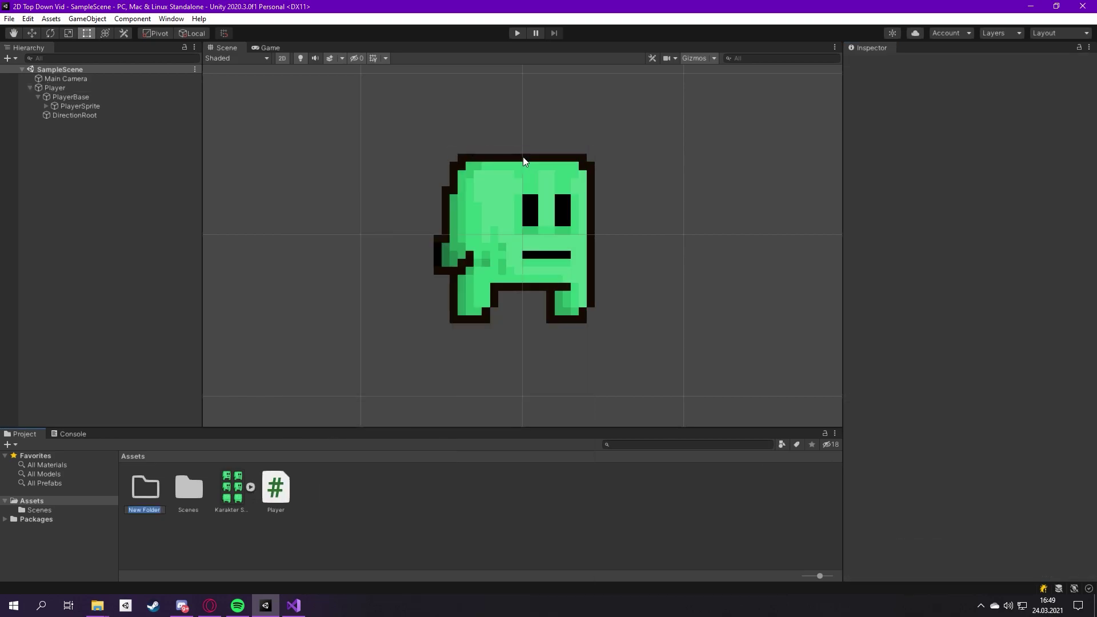
pyautogui.write('animations')
pyautogui.press('Return')
pyautogui.press('Return')
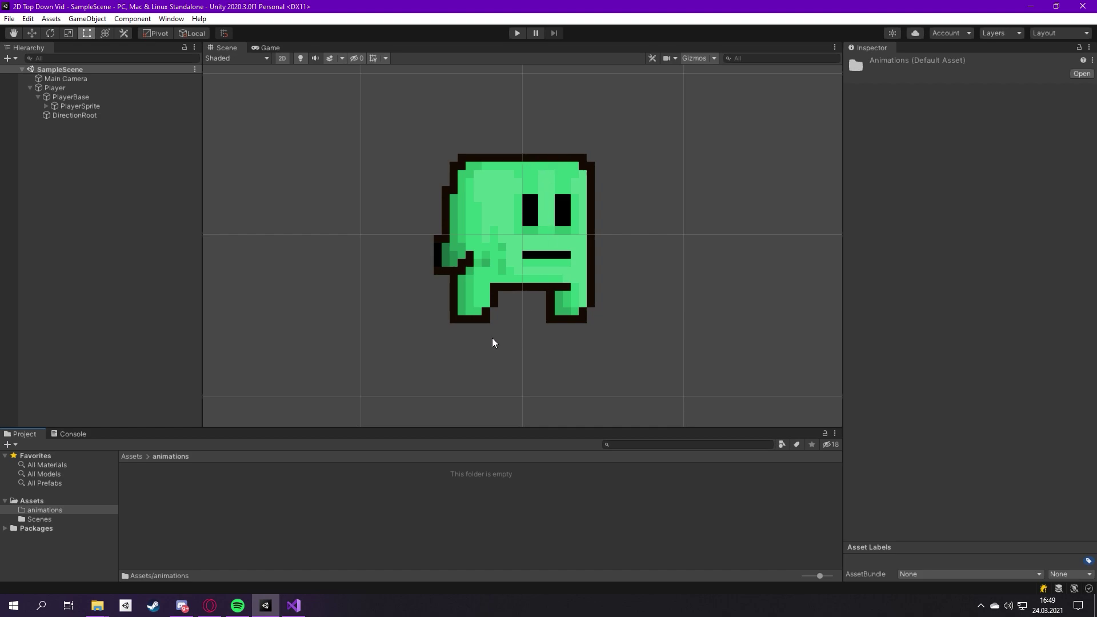
# Create an Animator Controller named 'player' there and assign it to Player's Animator Controller field
pyautogui.rightClick(173, 490)
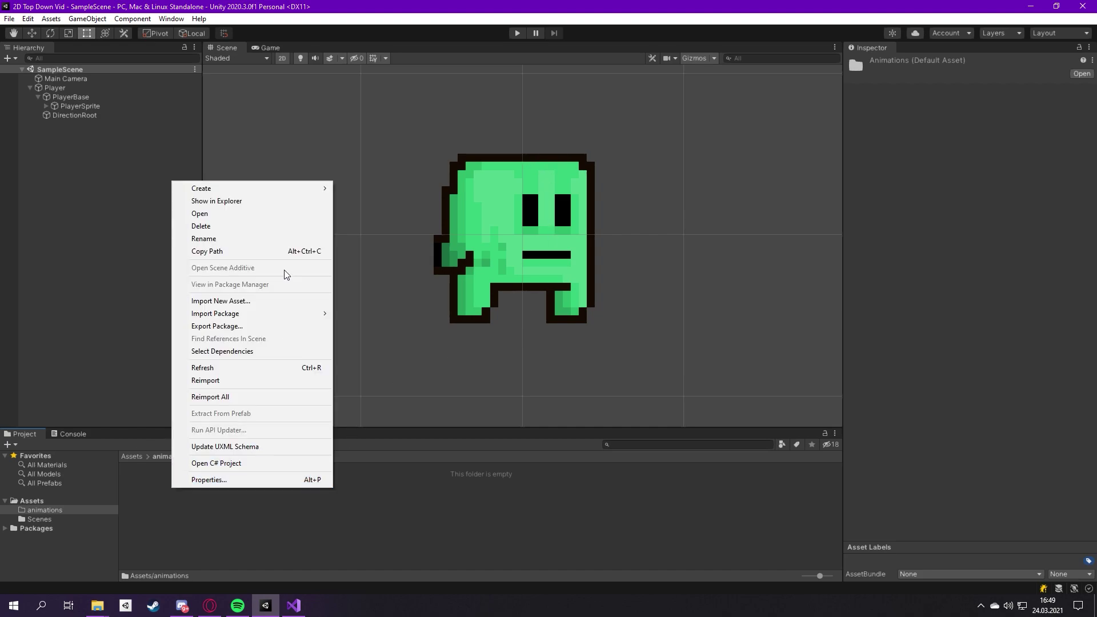
pyautogui.moveTo(287, 196)
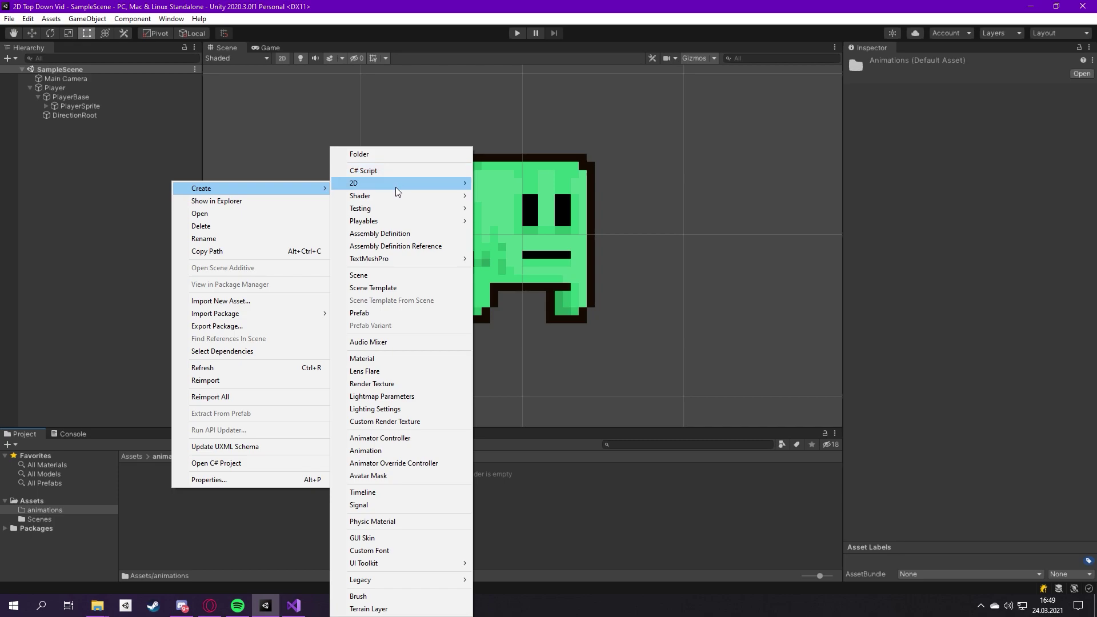
pyautogui.click(426, 440)
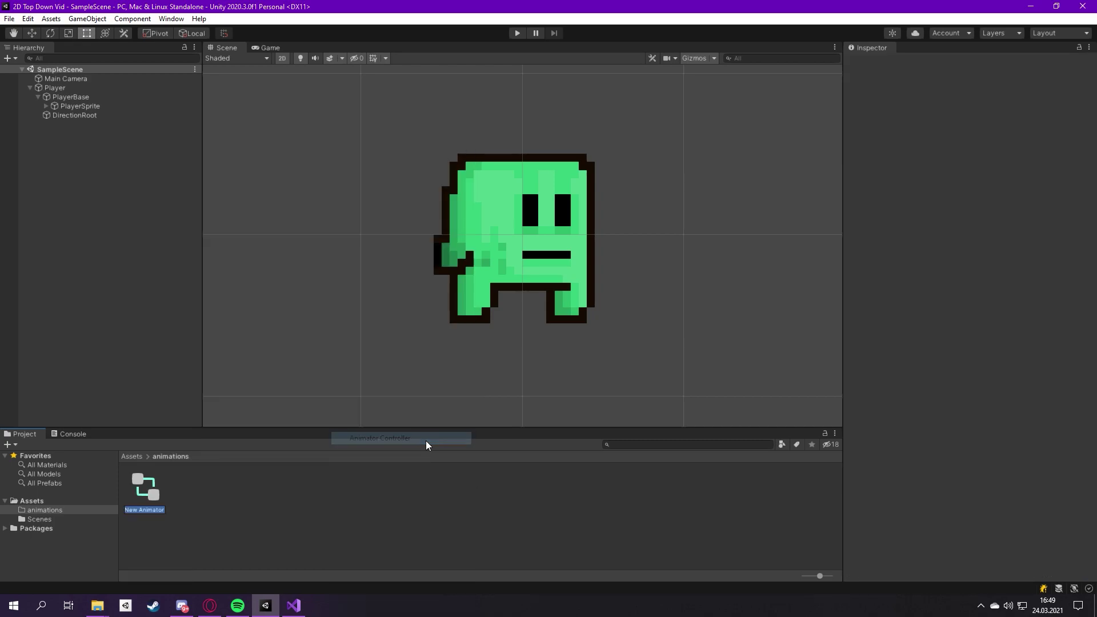
pyautogui.write('player')
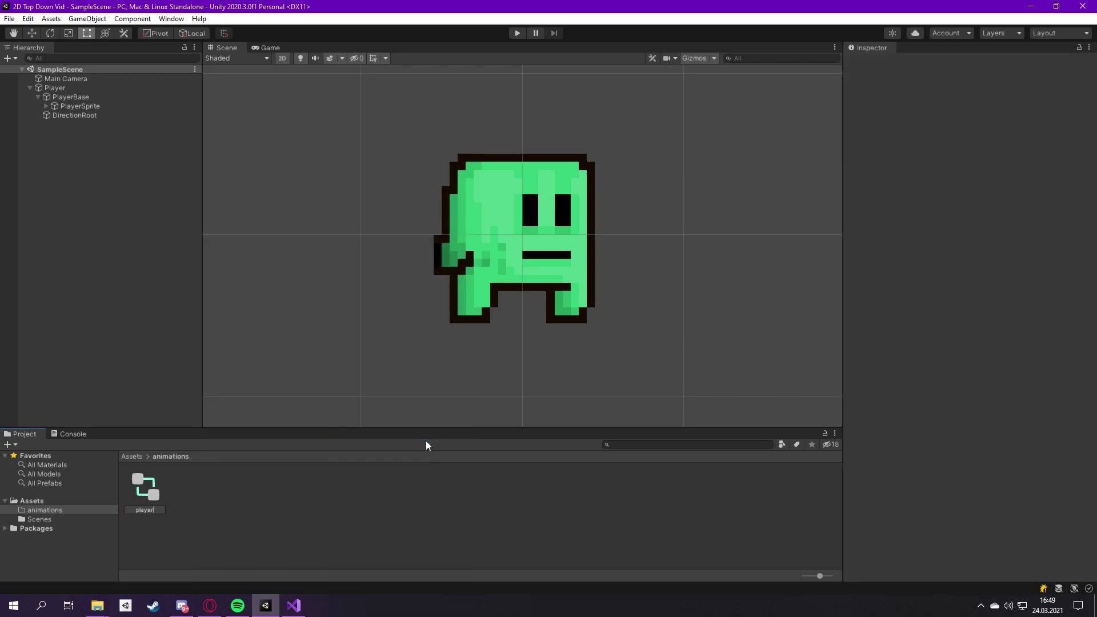
pyautogui.press('Return')
pyautogui.click(128, 86)
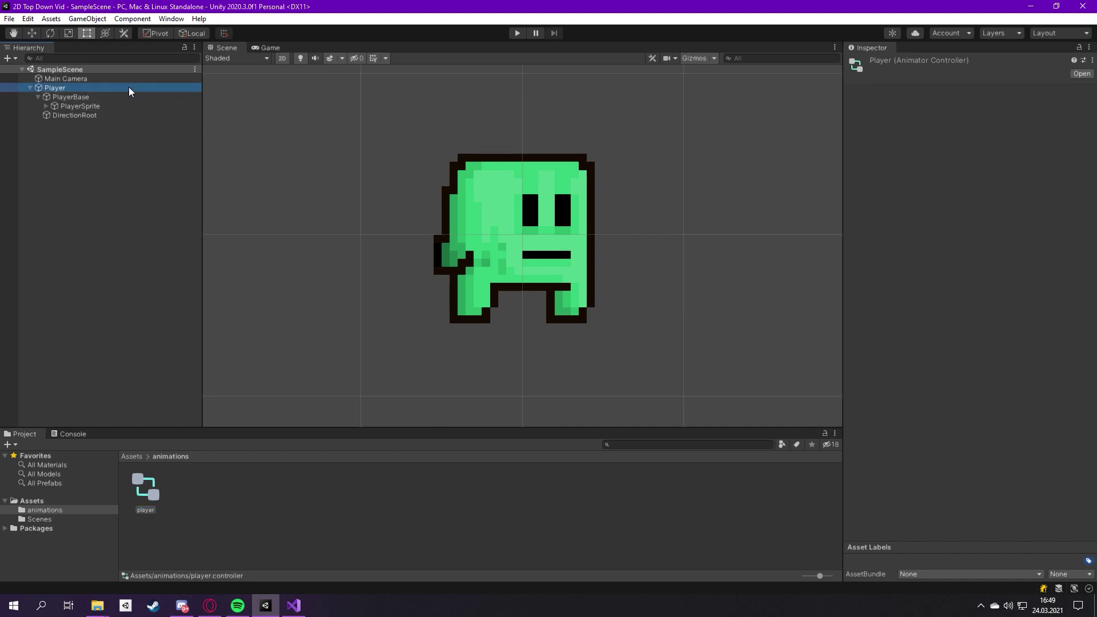
pyautogui.moveTo(134, 494); pyautogui.dragTo(977, 414)
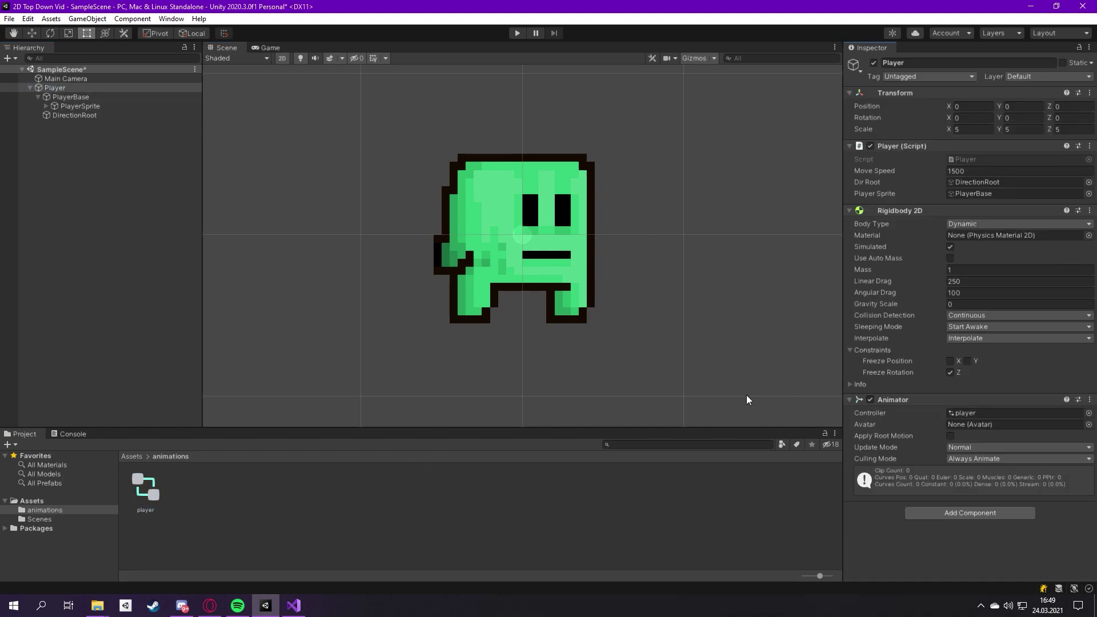
pyautogui.rightClick(366, 483)
pyautogui.press('Escape')
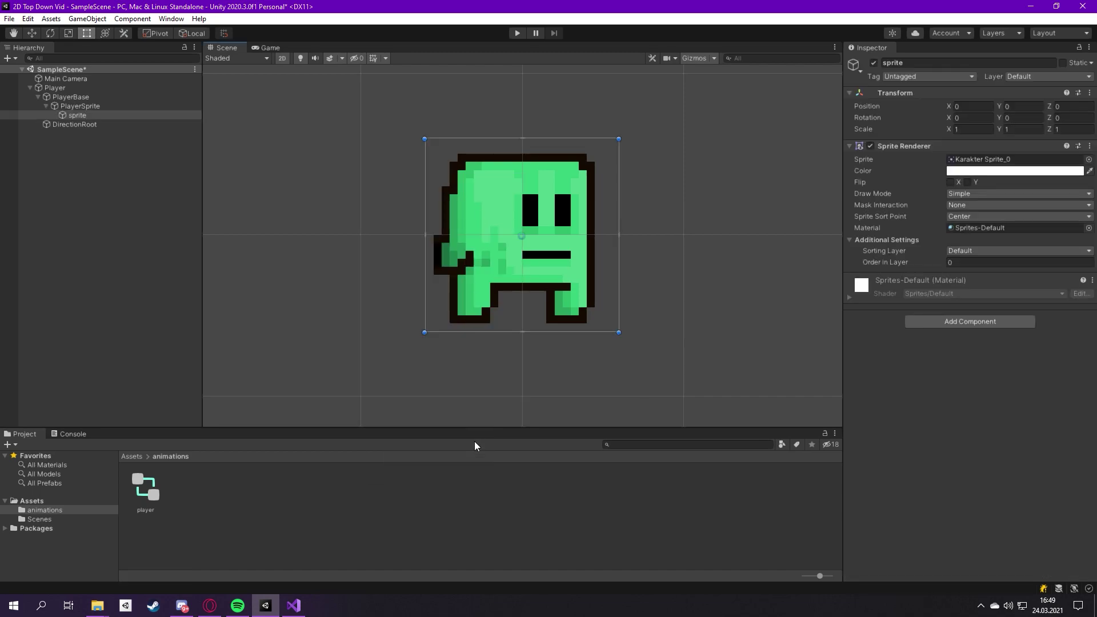
pyautogui.rightClick(475, 493)
# Create an animation clip named 'idle' and a duplicate of it renamed 'walk'
pyautogui.moveTo(540, 197)
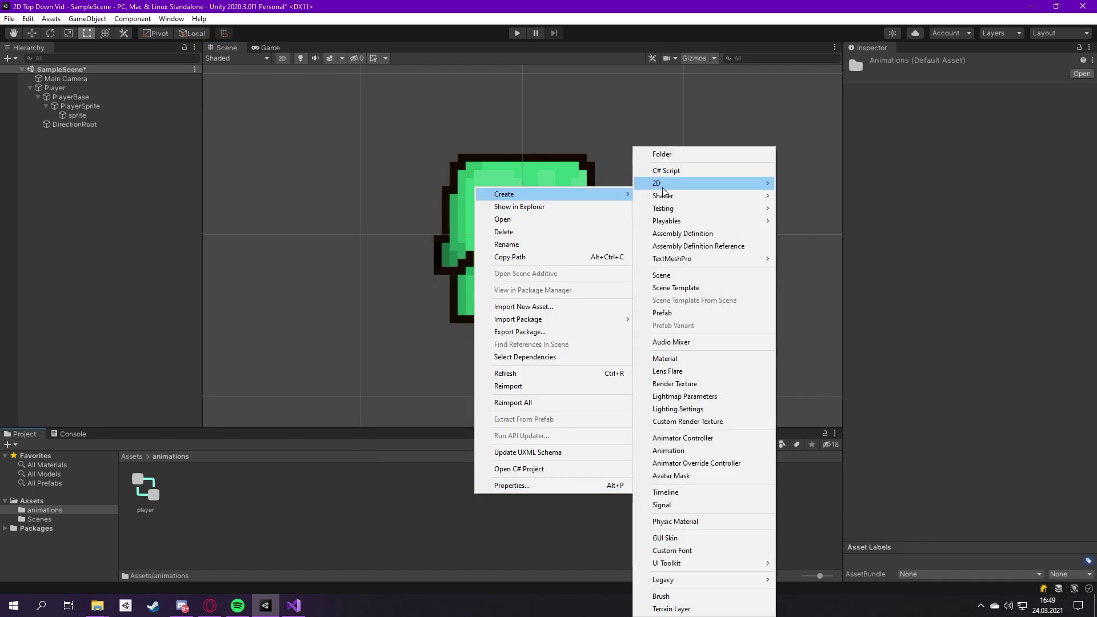
pyautogui.click(711, 449)
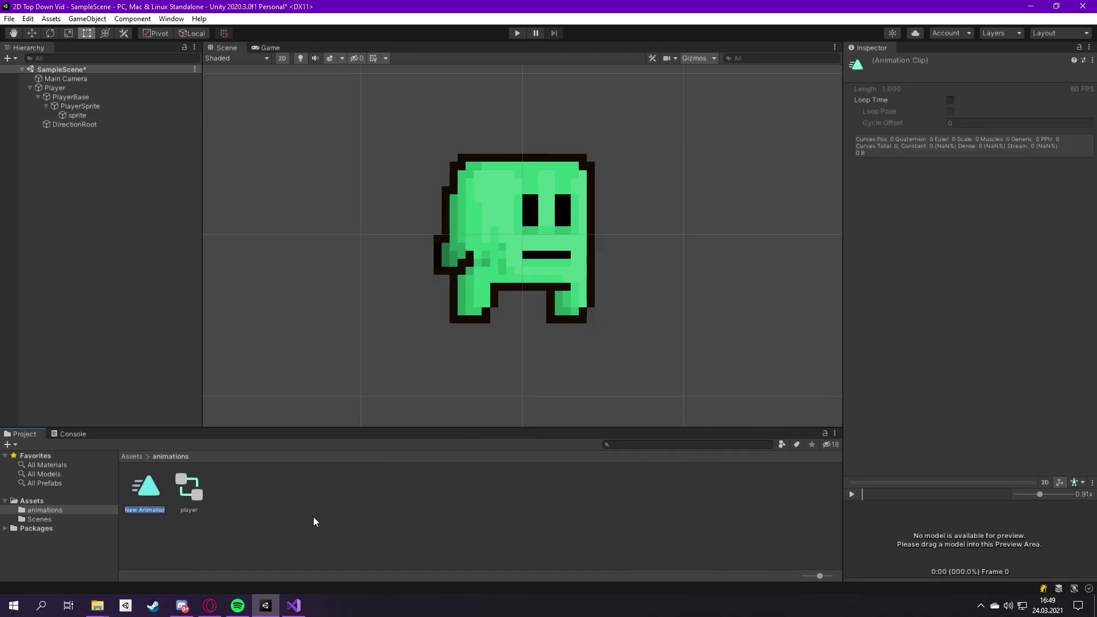
pyautogui.write('idle')
pyautogui.press('Return')
pyautogui.hotkey('ctrl', 'd')
pyautogui.rightClick(146, 488)
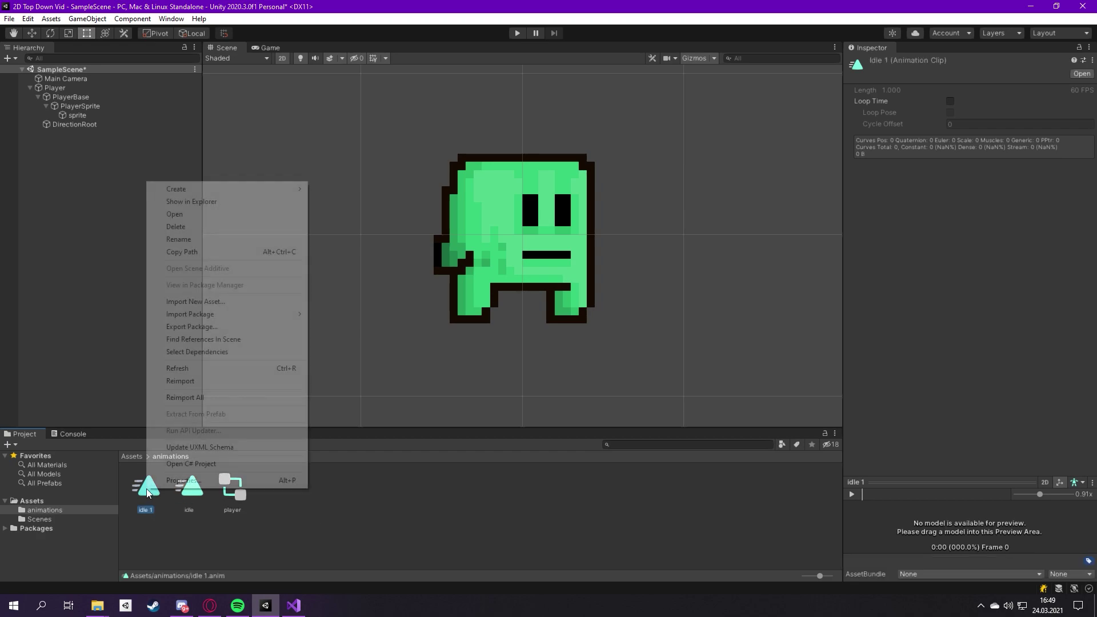
pyautogui.click(255, 238)
pyautogui.write('walk')
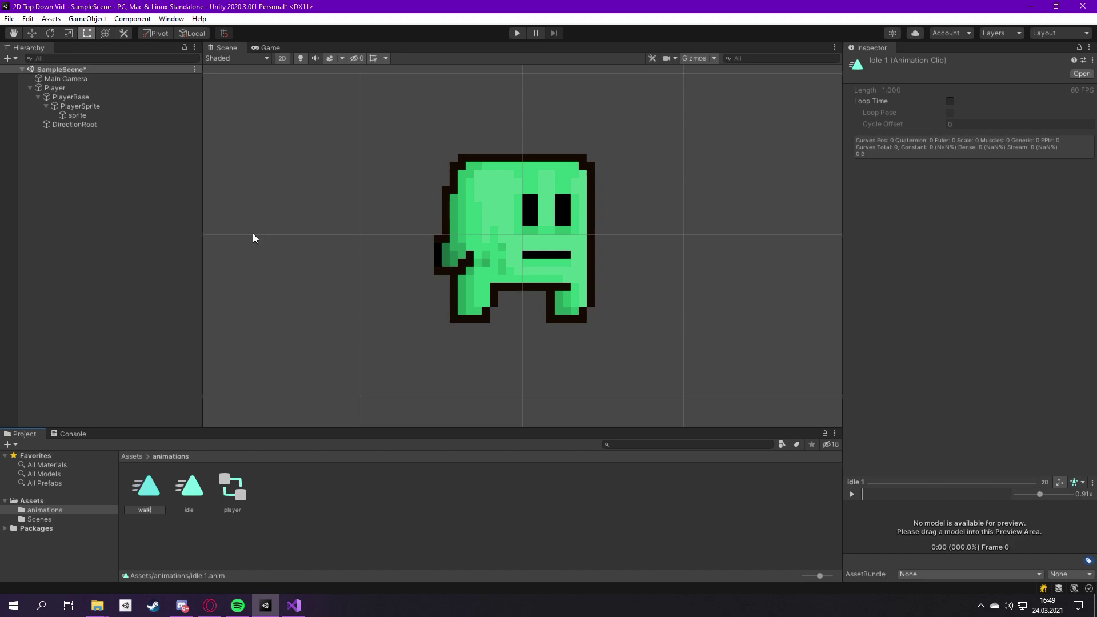
pyautogui.press('Return')
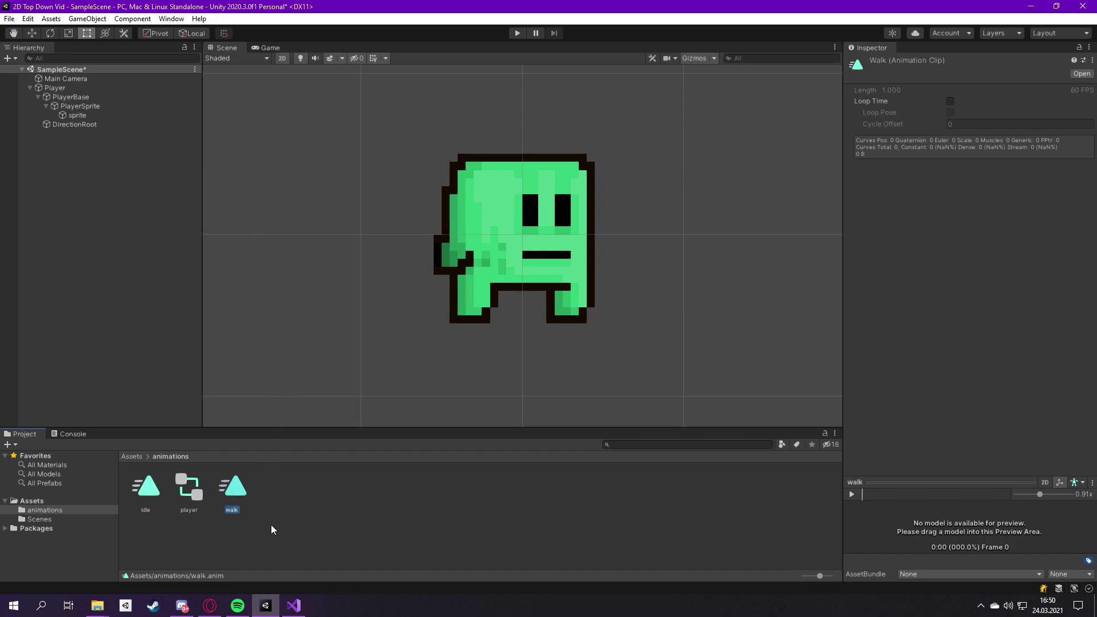
# Duplicate the walk clip and rename the copy 'upwalk'
pyautogui.hotkey('ctrl', 'd')
pyautogui.rightClick(238, 498)
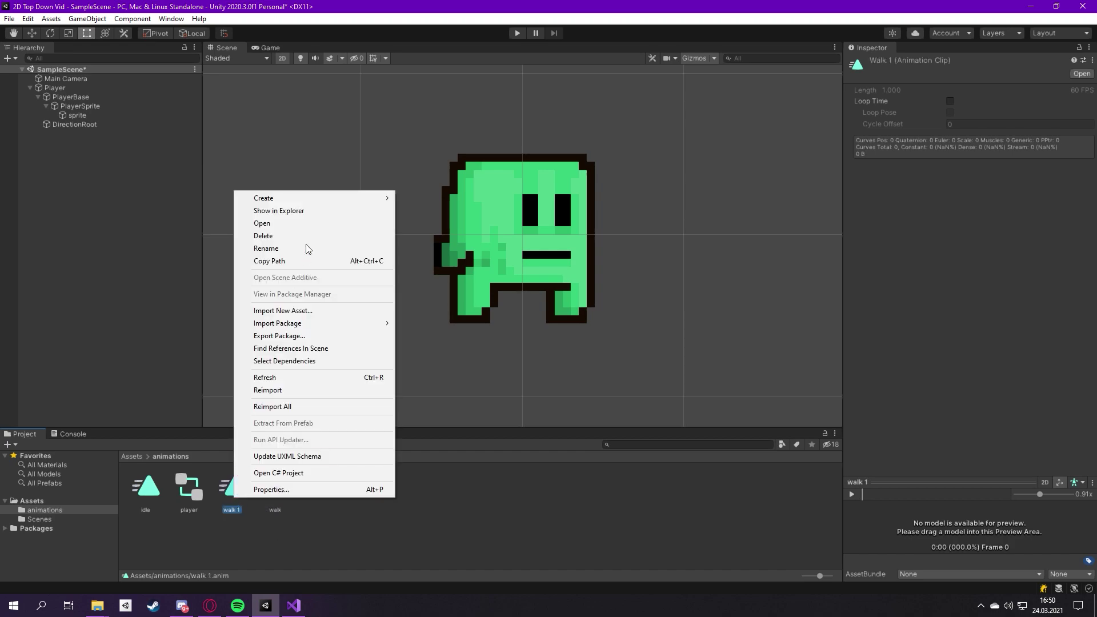
pyautogui.click(317, 250)
pyautogui.write('upwalk')
pyautogui.press('Return')
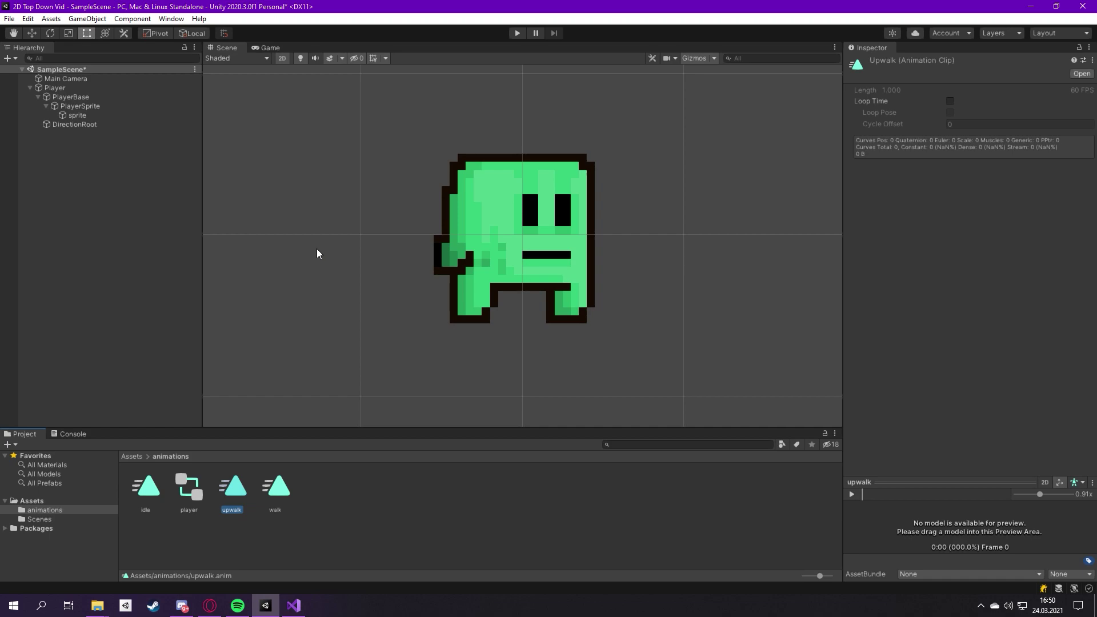
pyautogui.click(171, 19)
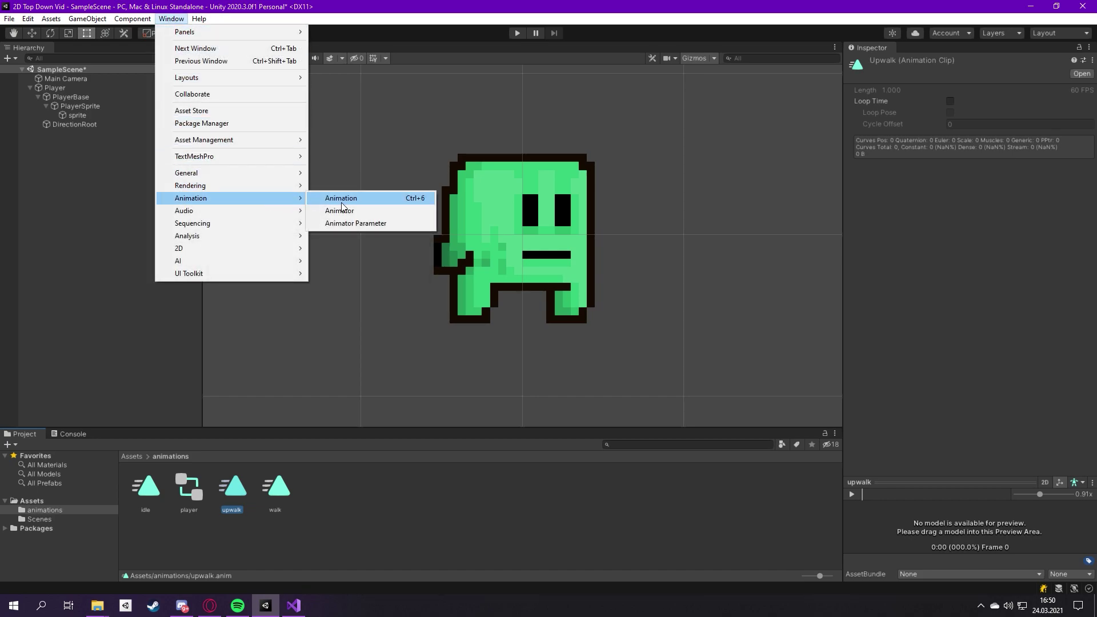
# Open the Animator and Animation editors, docking the Animation window below the Animator
pyautogui.click(341, 210)
pyautogui.click(172, 19)
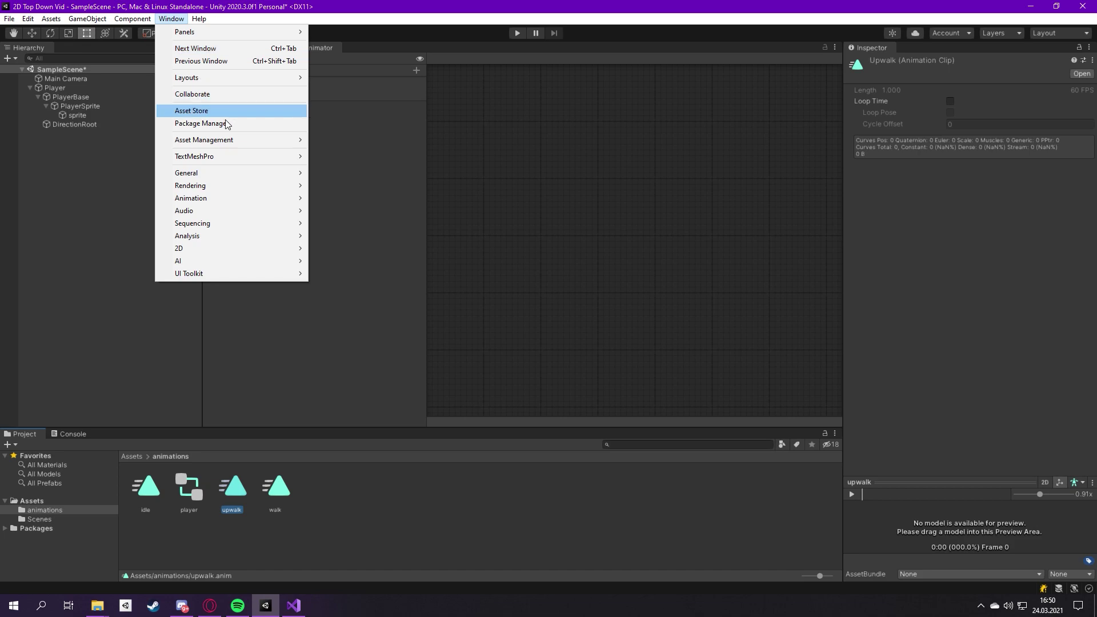
pyautogui.moveTo(252, 197)
pyautogui.click(334, 198)
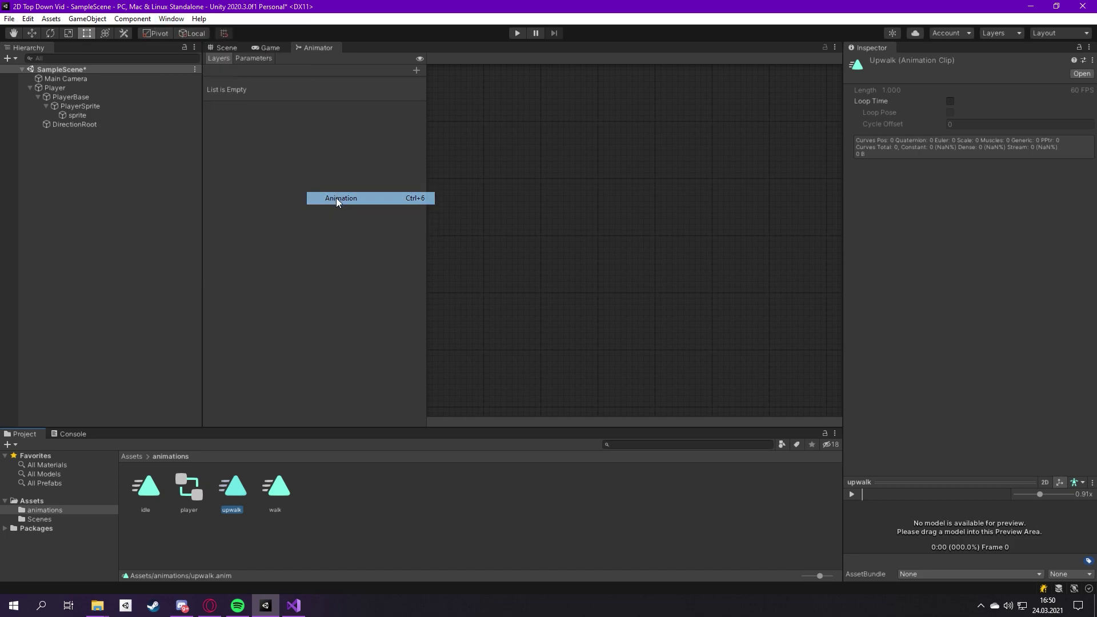
pyautogui.moveTo(47, 276); pyautogui.dragTo(711, 348)
# Return to the Animator and select Player to display its controller graph with the idle state
pyautogui.click(261, 47)
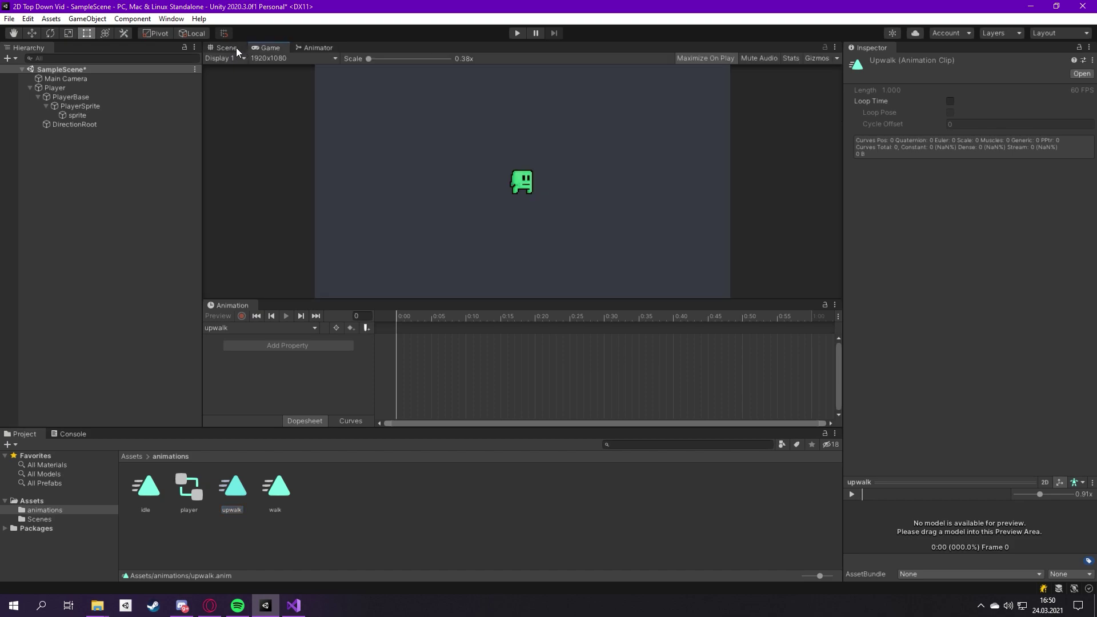
pyautogui.click(237, 50)
pyautogui.scroll(-1, 596, 238)
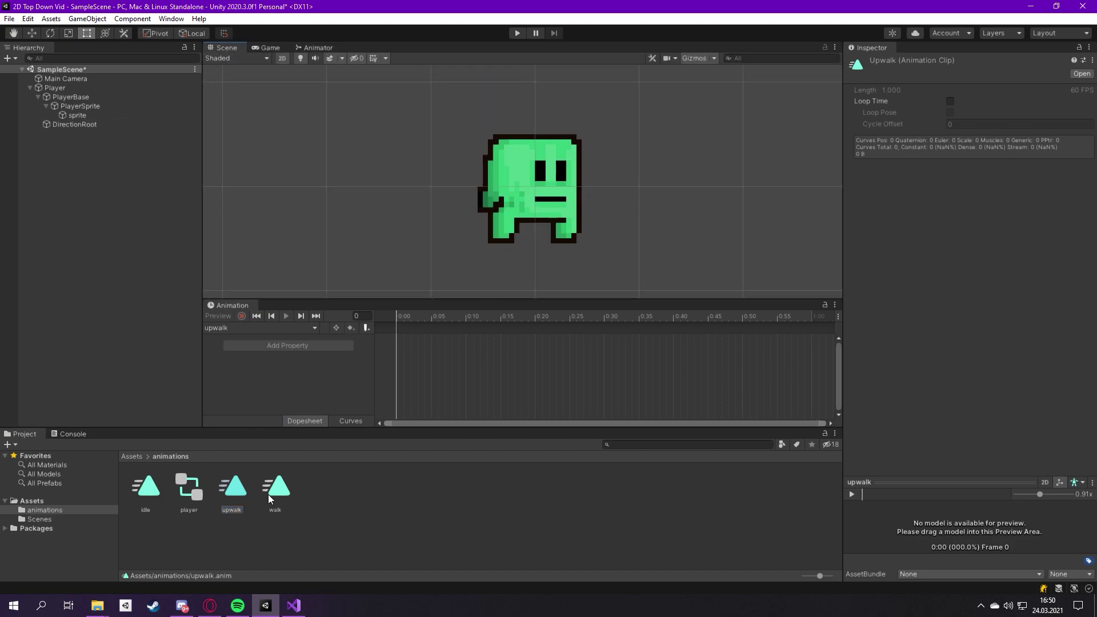
pyautogui.click(314, 48)
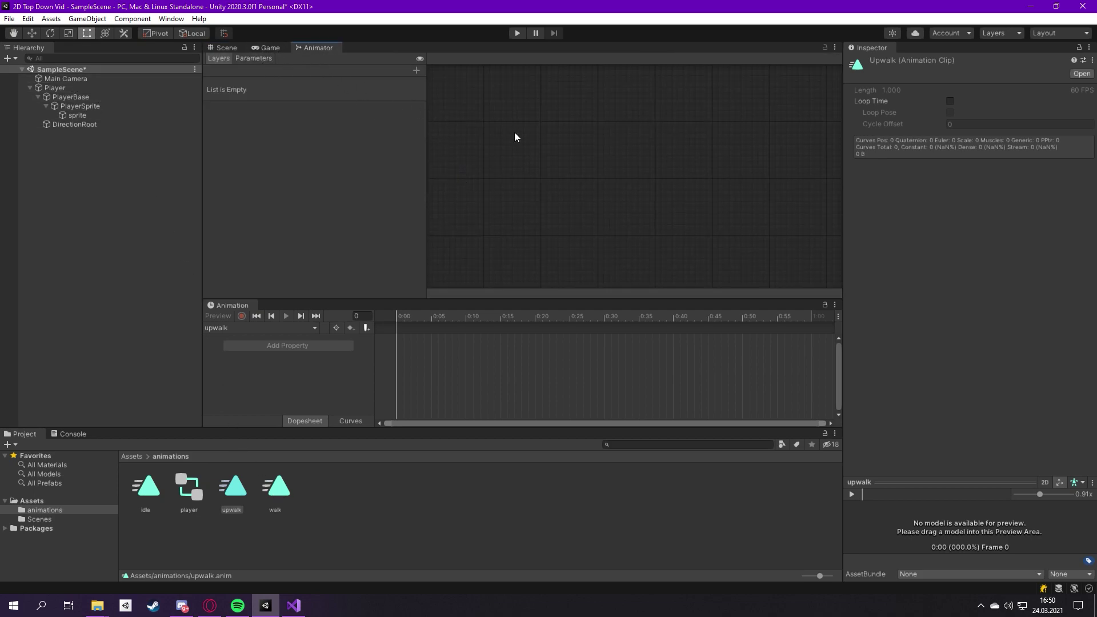
pyautogui.click(54, 87)
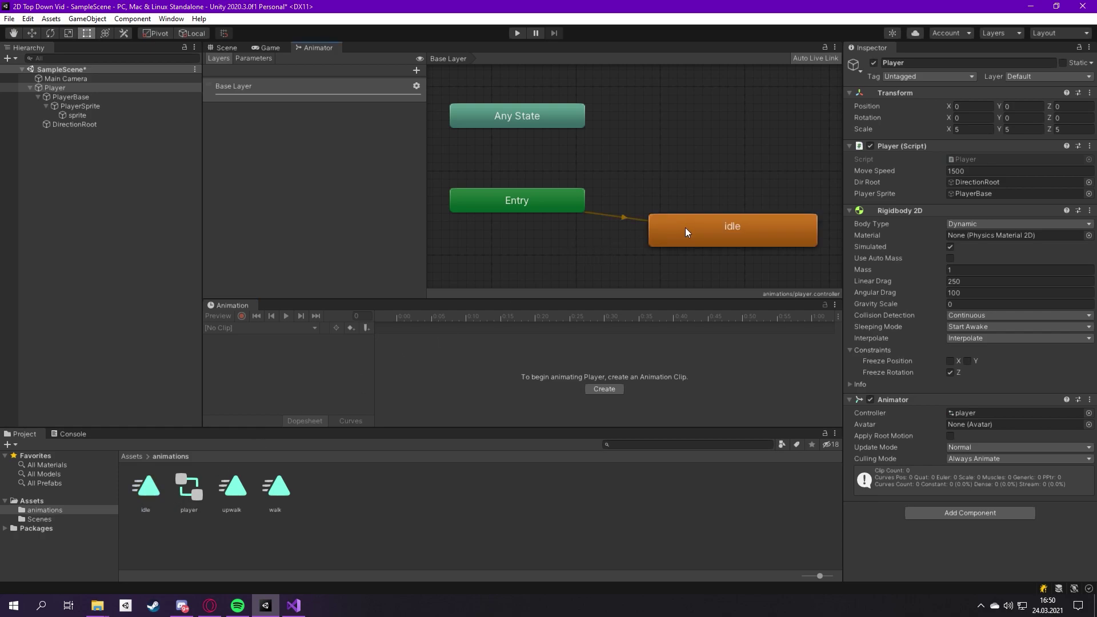
# Turn on Loop Time for the idle clip
pyautogui.click(685, 229)
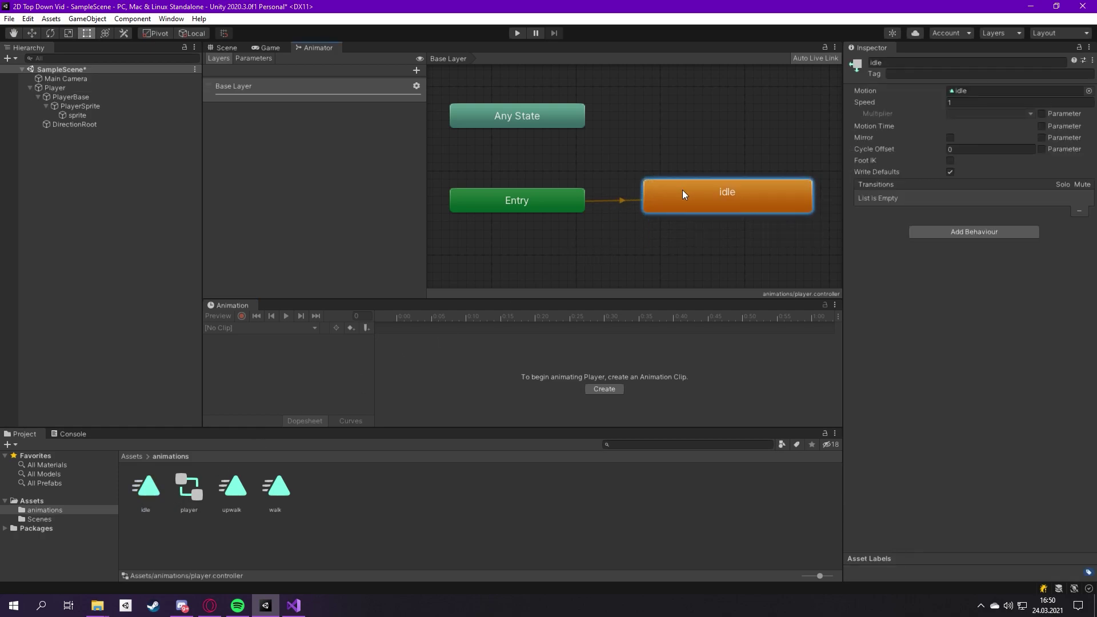
pyautogui.click(153, 505)
pyautogui.click(950, 101)
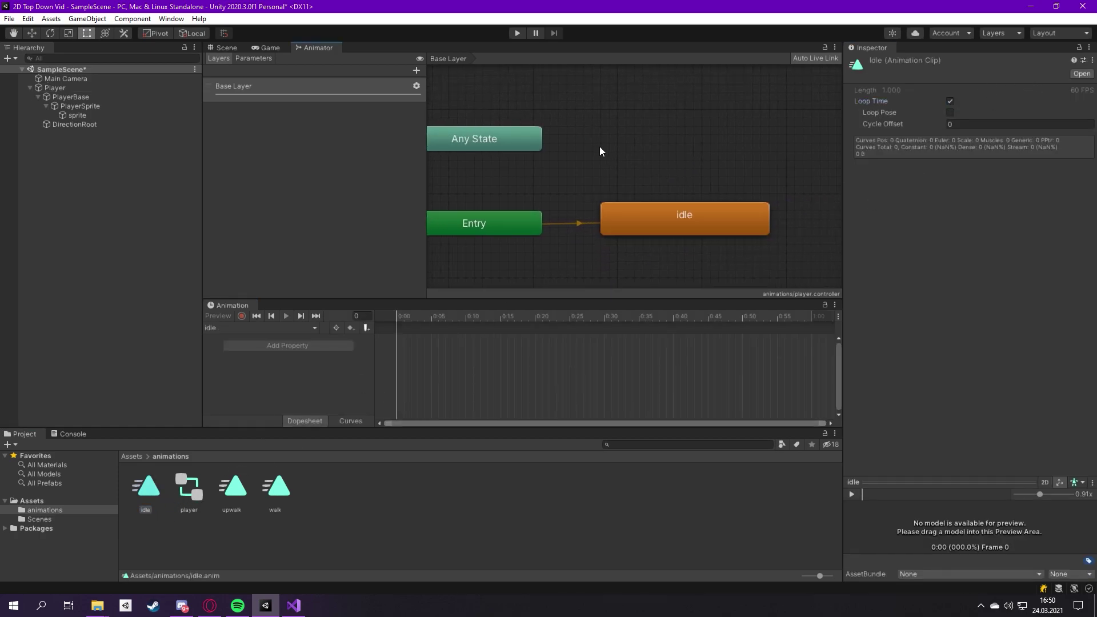
# Add a Bool parameter 'move' and a Float parameter 'isup' to the player controller
pyautogui.click(259, 62)
pyautogui.click(413, 70)
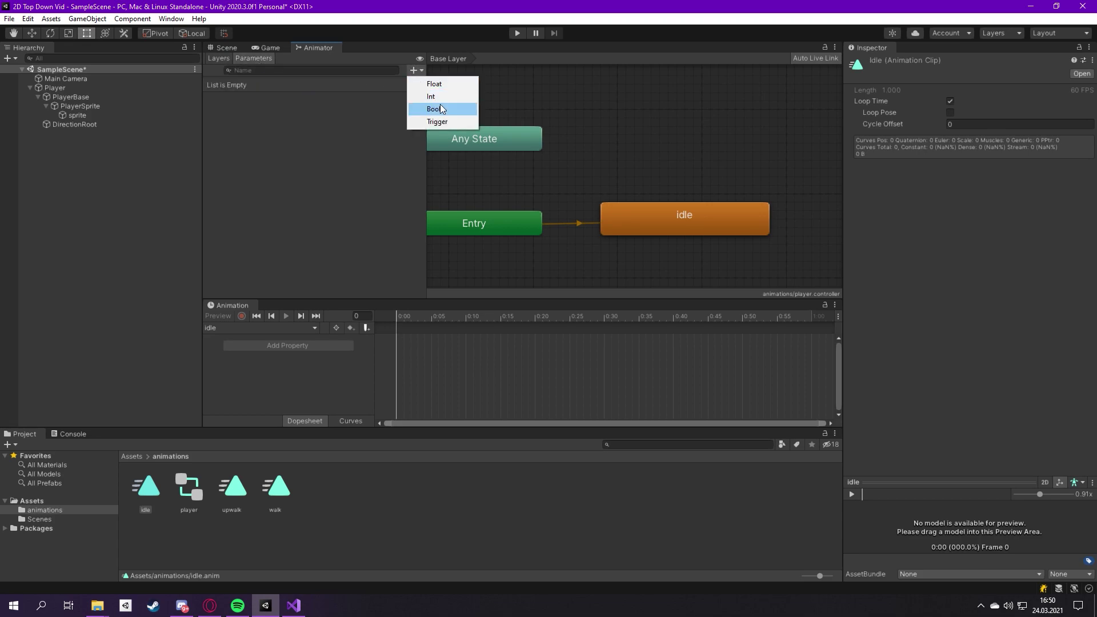
pyautogui.click(457, 109)
pyautogui.write('move')
pyautogui.press('Return')
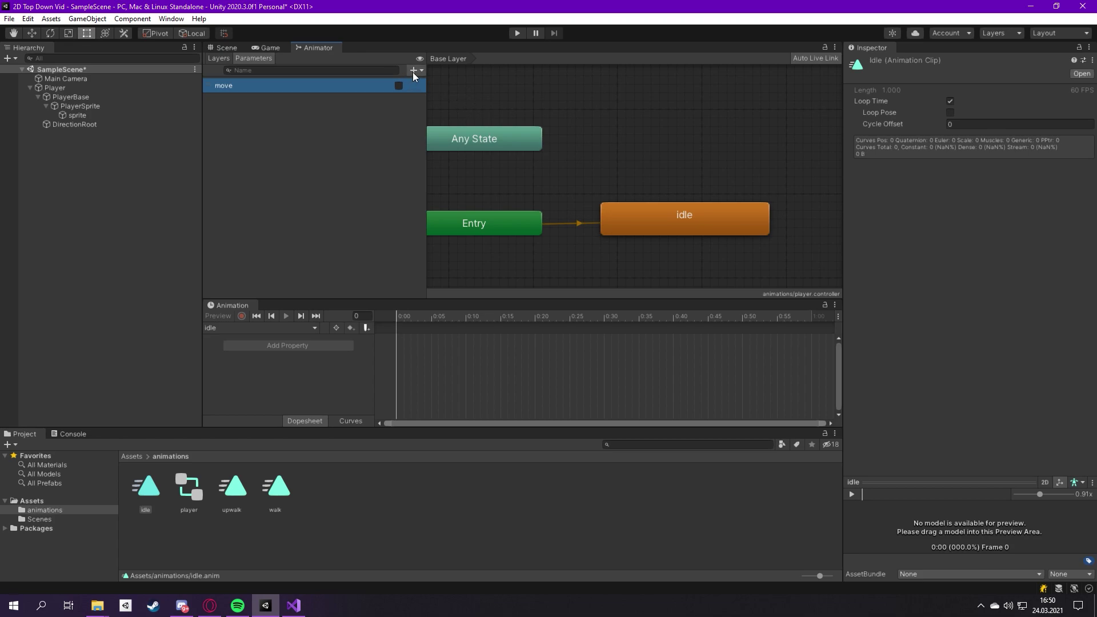
pyautogui.click(413, 73)
pyautogui.click(451, 88)
pyautogui.write('isup')
pyautogui.press('Return')
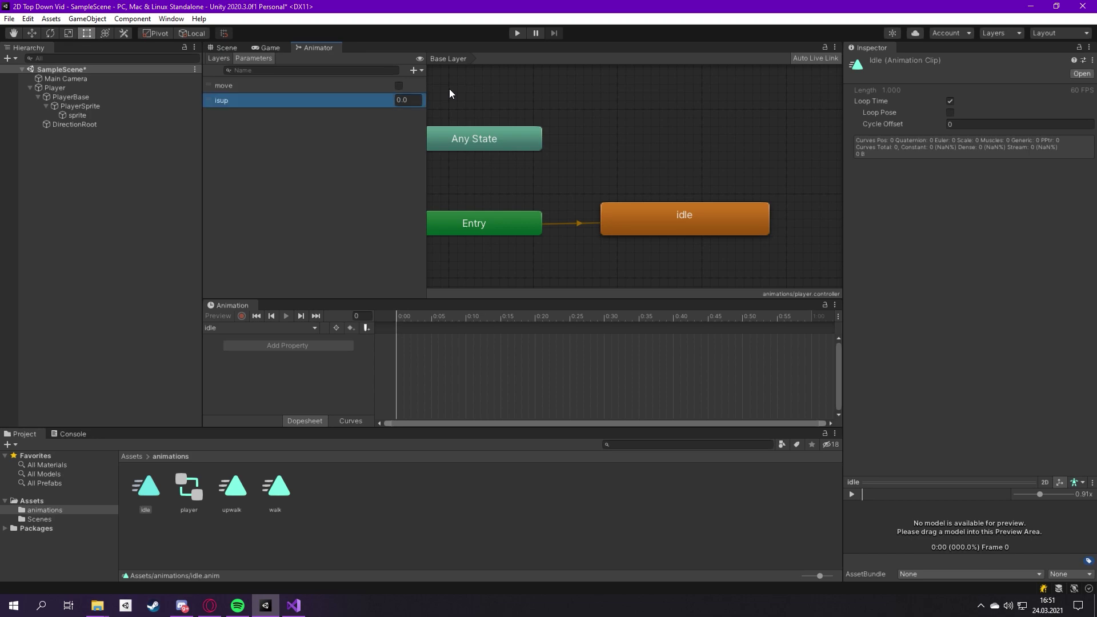
# Zoom out the state graph and move the Exit node to the left
pyautogui.click(662, 227)
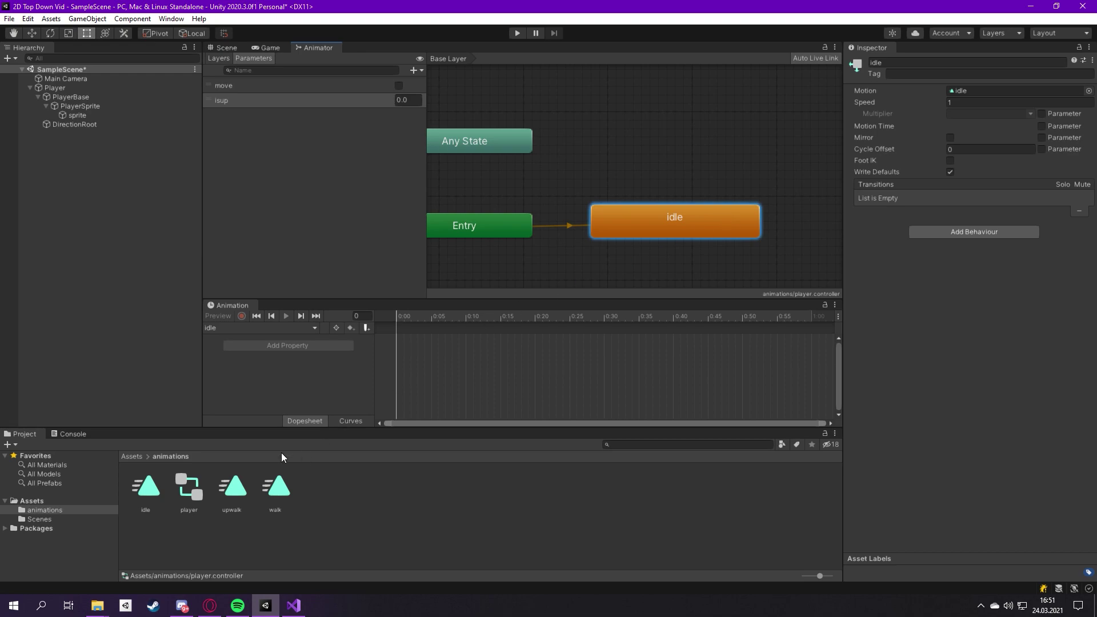
pyautogui.moveTo(670, 146); pyautogui.dragTo(658, 159, button='middle')
pyautogui.scroll(-3, 571, 202)
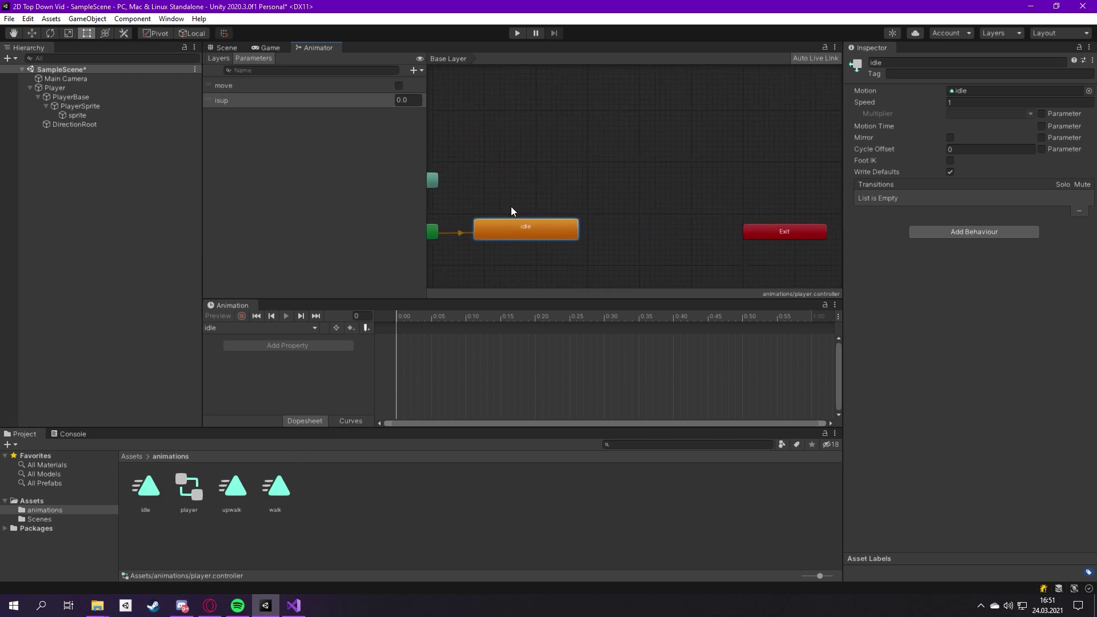
pyautogui.moveTo(778, 240); pyautogui.dragTo(721, 235)
pyautogui.rightClick(561, 172)
# Create a new blend tree state named 'move' and open it for editing
pyautogui.moveTo(577, 179)
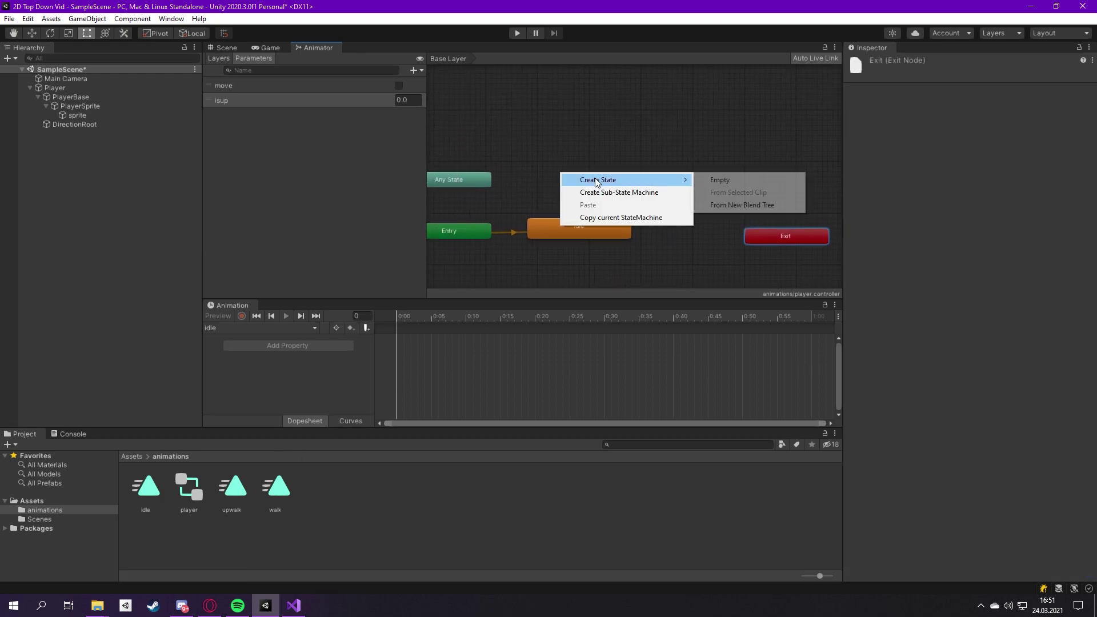
pyautogui.click(732, 203)
pyautogui.click(946, 62)
pyautogui.write('mov')
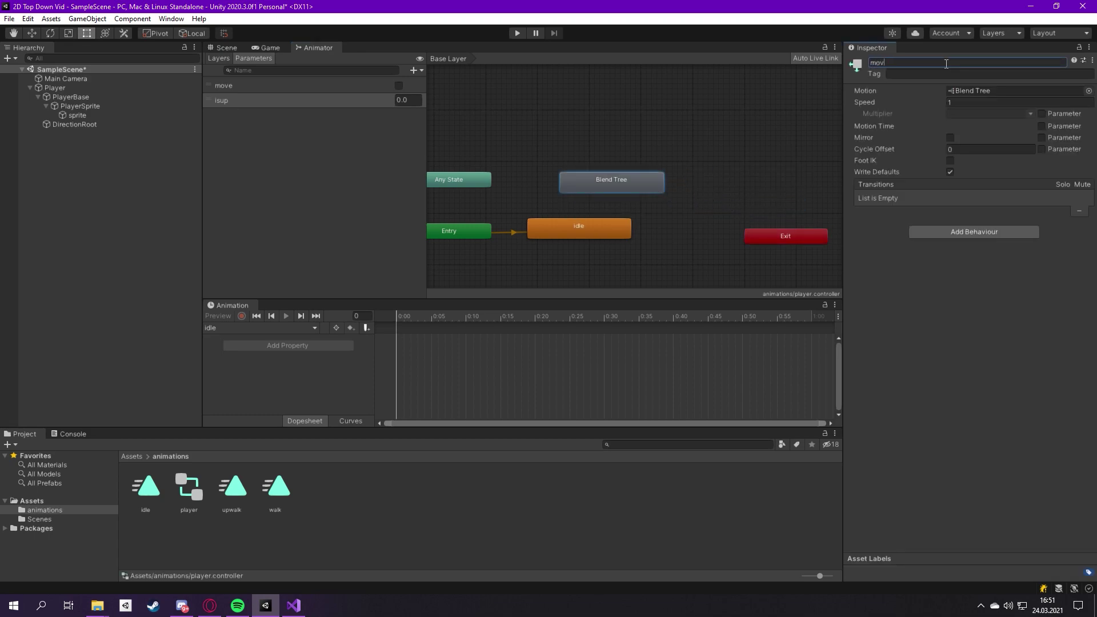
pyautogui.write('e')
pyautogui.press('Return')
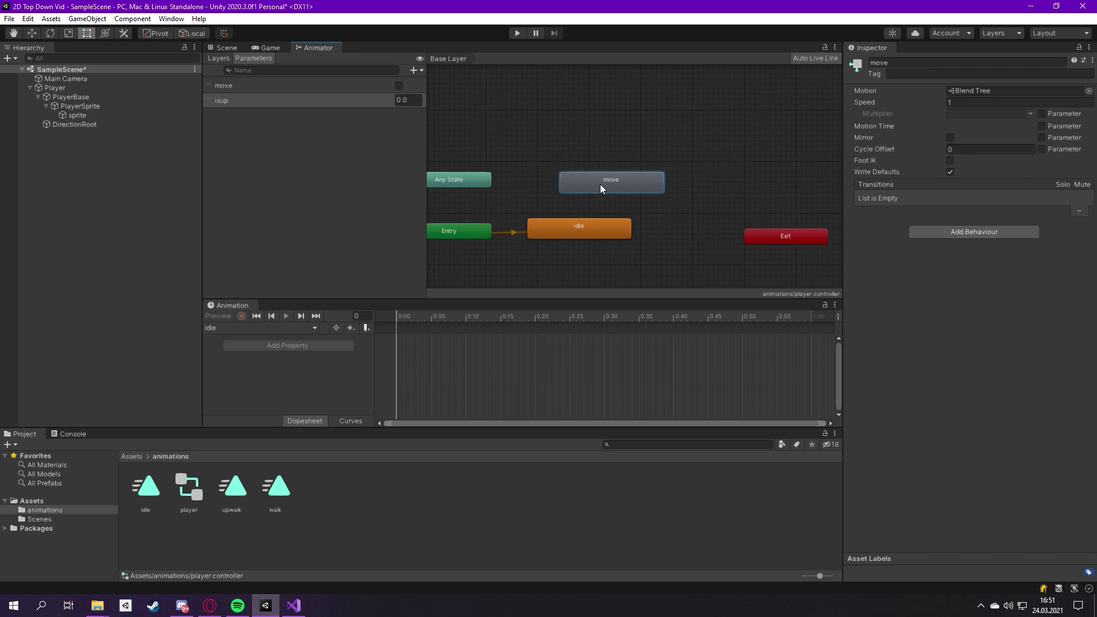
pyautogui.moveTo(600, 183); pyautogui.dragTo(579, 187)
pyautogui.doubleClick(620, 181)
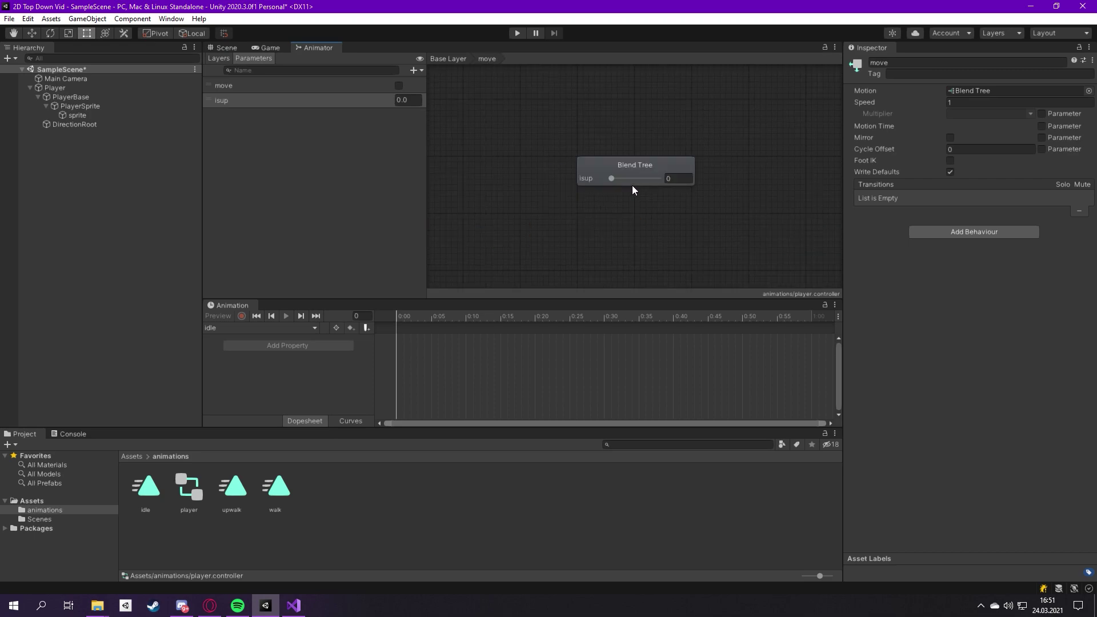
pyautogui.click(673, 163)
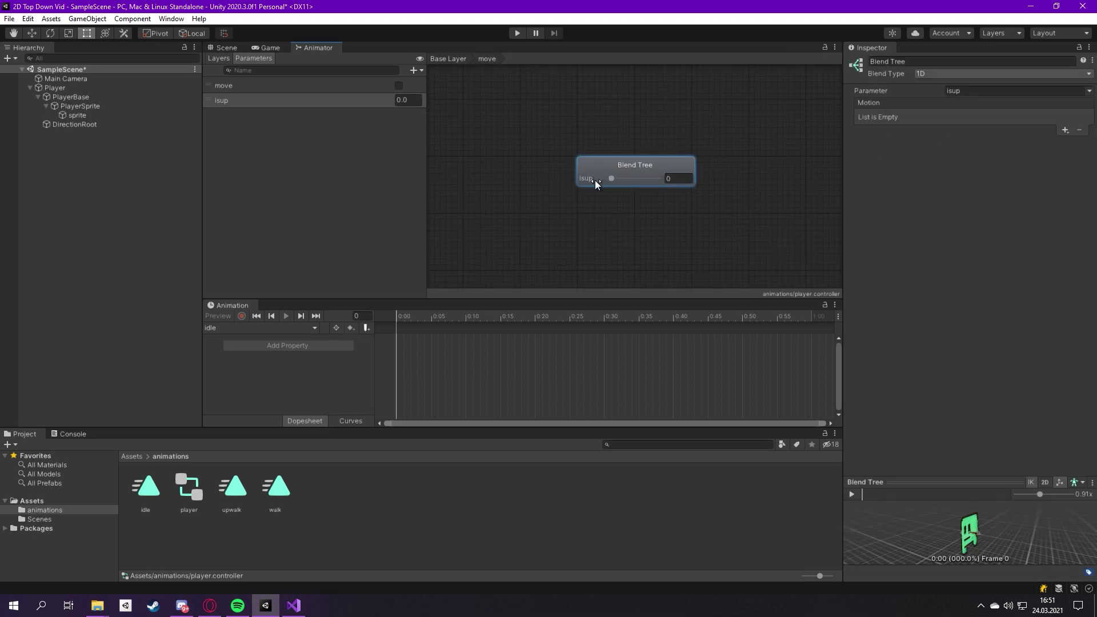
# Add two motion slots to the blend tree and fill them with the walk and upwalk clips
pyautogui.click(1065, 129)
pyautogui.click(1061, 141)
pyautogui.click(1065, 131)
pyautogui.click(1061, 146)
pyautogui.moveTo(275, 487); pyautogui.dragTo(894, 158)
pyautogui.moveTo(231, 489); pyautogui.dragTo(914, 168)
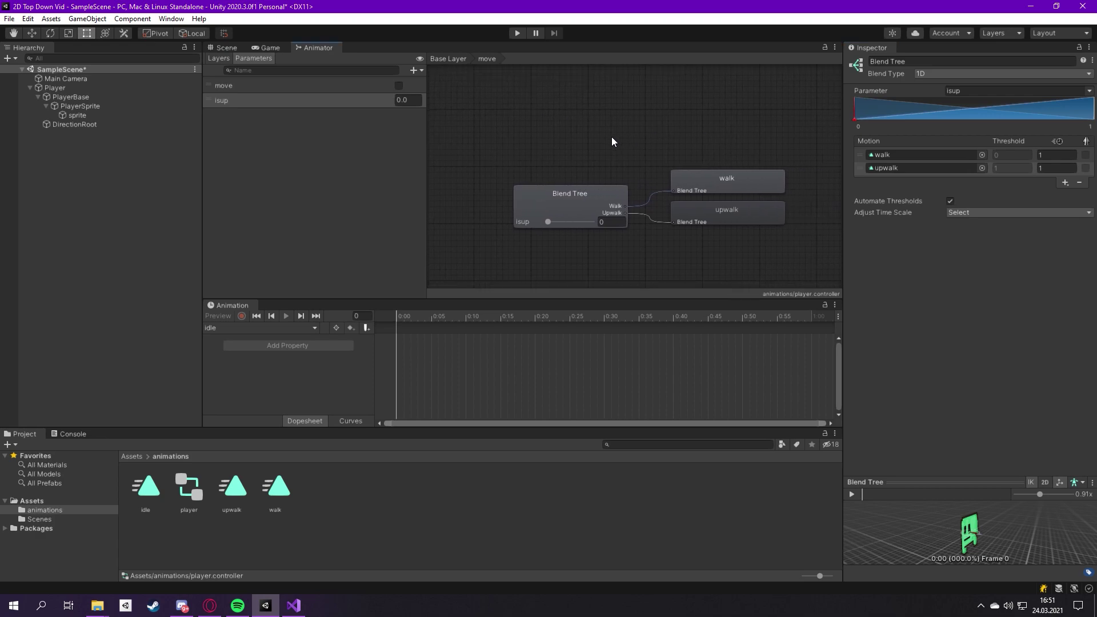
pyautogui.click(223, 48)
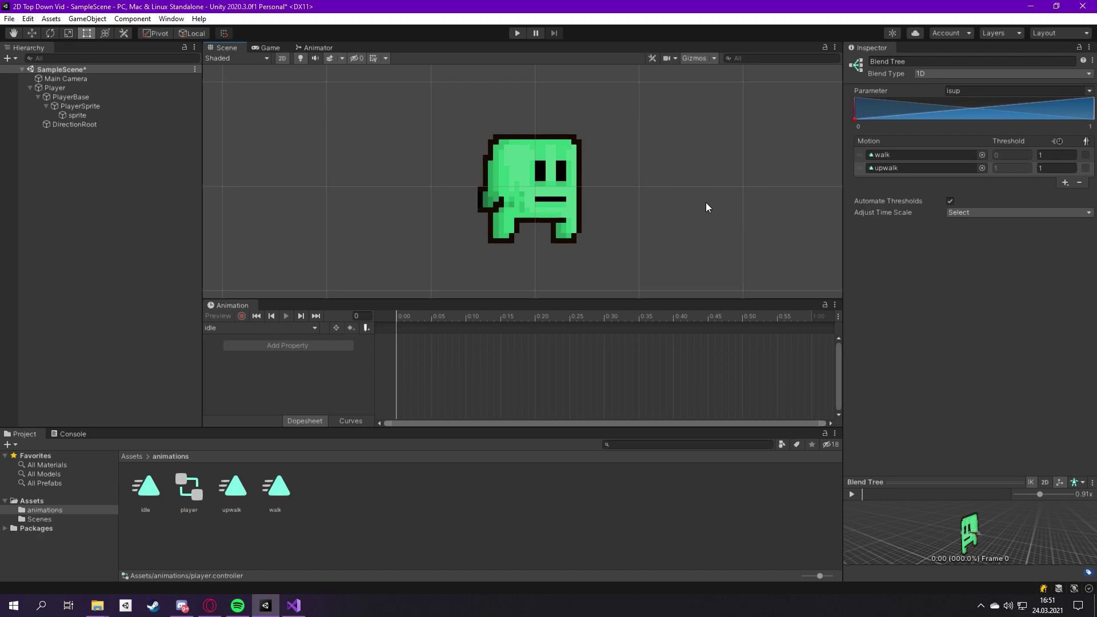
# Pan and zoom the Scene view around the sprite, then show the move blend tree in the Animator
pyautogui.scroll(-2, 705, 202)
pyautogui.moveTo(662, 169); pyautogui.dragTo(594, 211, button='middle')
pyautogui.moveTo(517, 248)
pyautogui.mouseDown(button='middle')
pyautogui.moveTo(585, 203)
pyautogui.moveTo(572, 231)
pyautogui.moveTo(604, 157)
pyautogui.moveTo(570, 231)
pyautogui.mouseUp(button='middle')
pyautogui.scroll(-1, 602, 255)
pyautogui.scroll(-1, 578, 165)
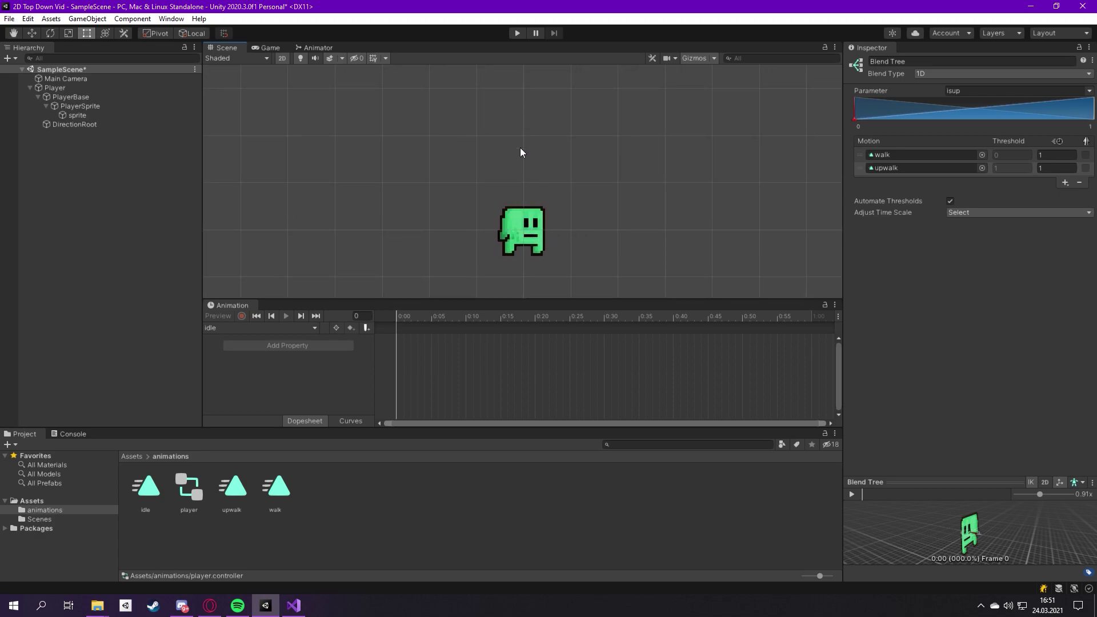
pyautogui.click(324, 48)
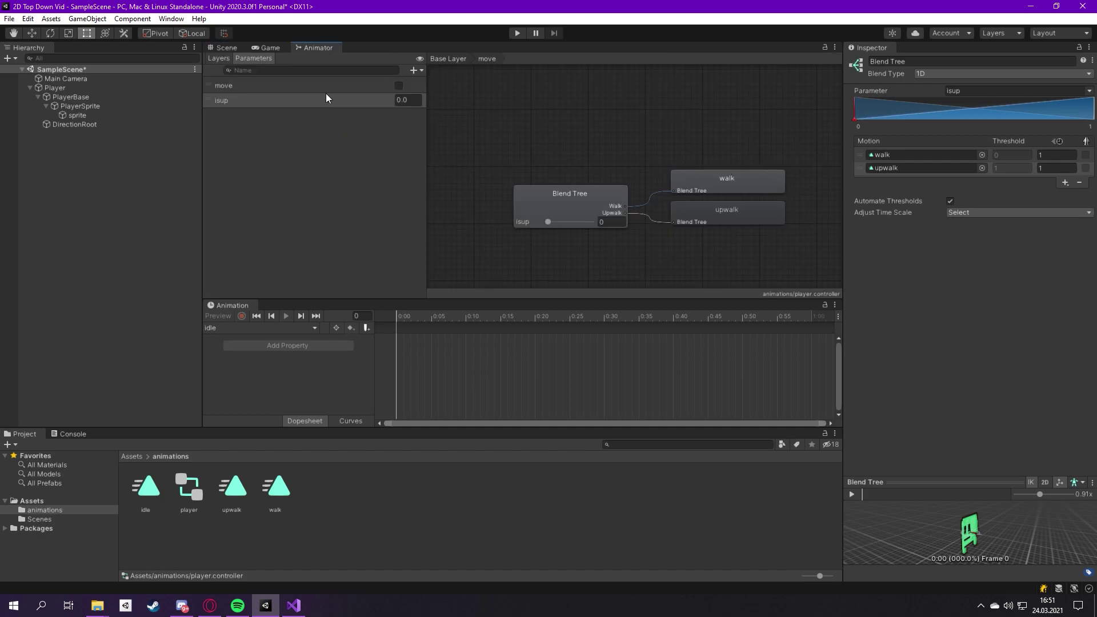
# Leave the blend tree for the Base Layer graph and nudge the move state left
pyautogui.click(613, 213)
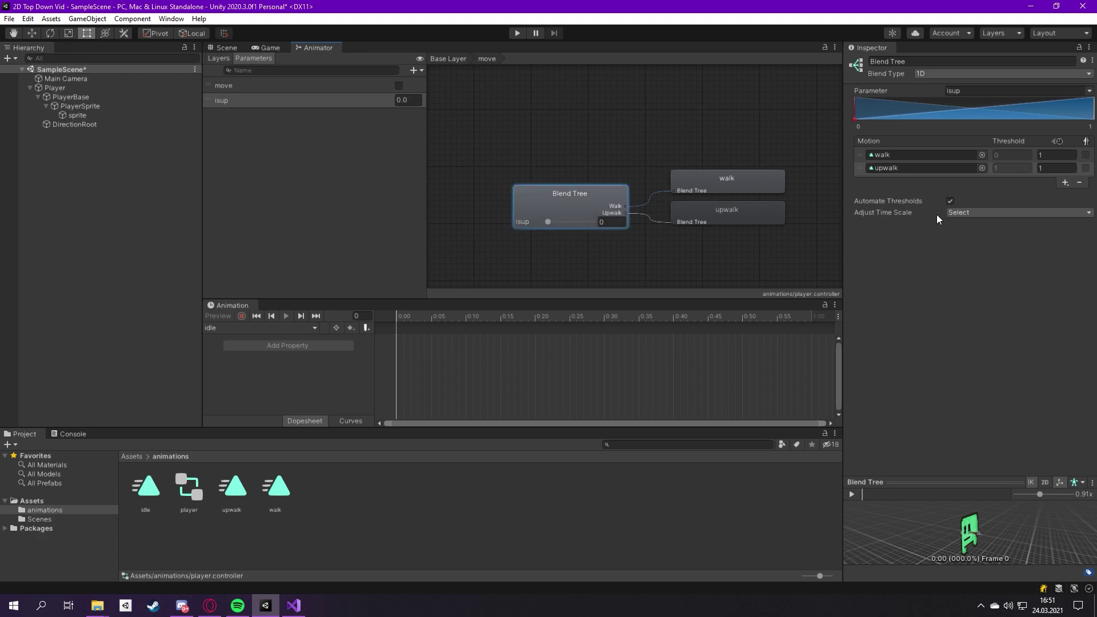
pyautogui.click(783, 125)
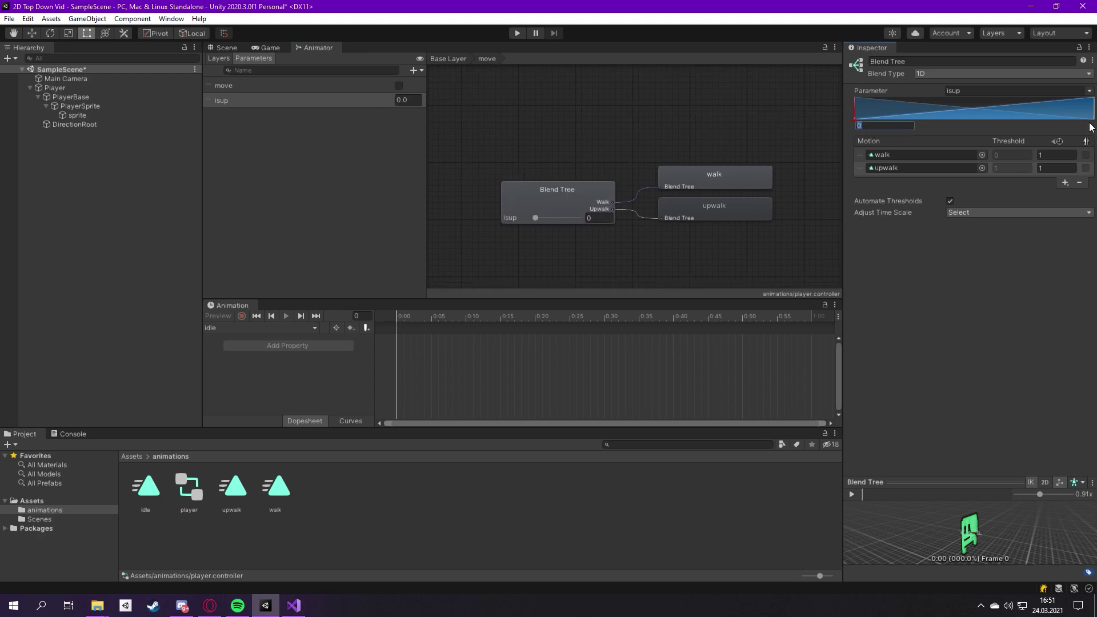
pyautogui.click(731, 147)
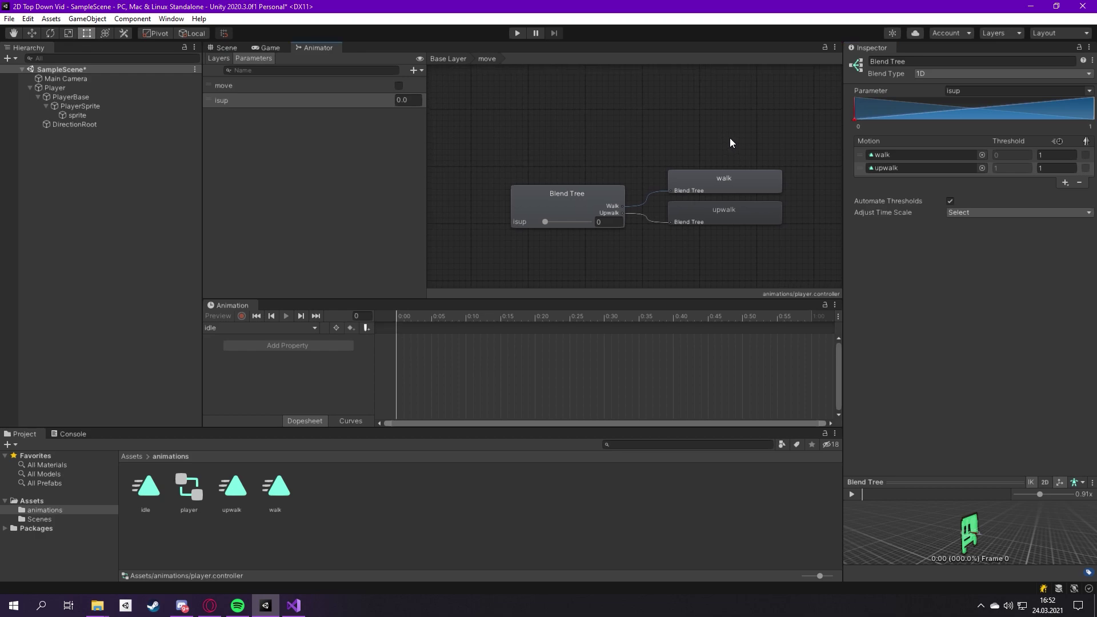
pyautogui.click(443, 57)
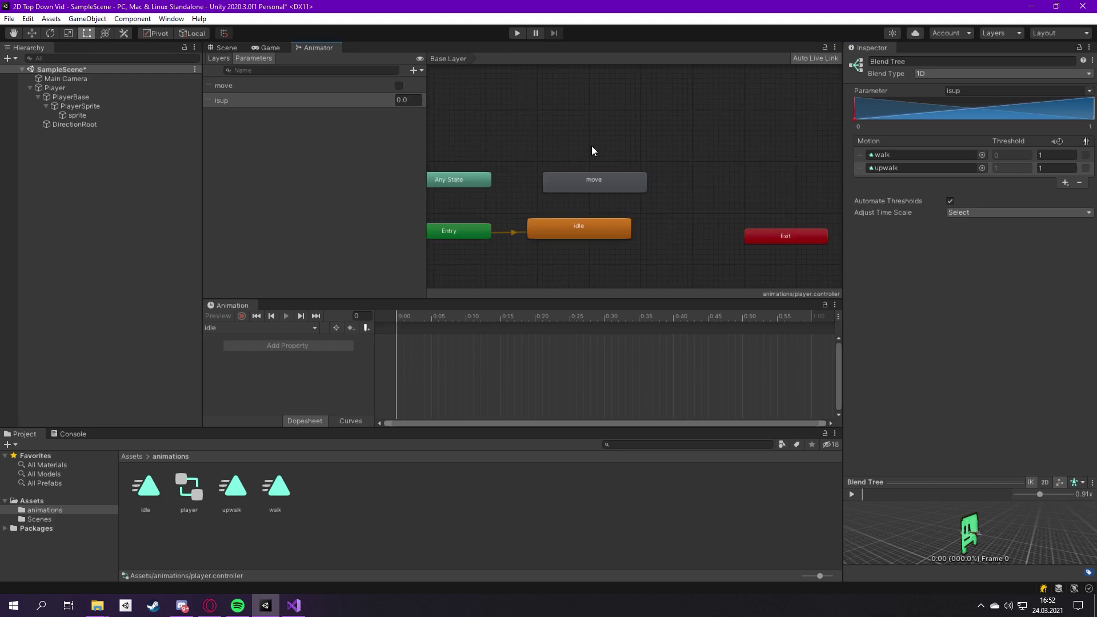
pyautogui.click(603, 180)
pyautogui.moveTo(603, 180); pyautogui.dragTo(598, 180)
# Make transitions from idle to move and from move back to idle
pyautogui.rightClick(604, 217)
pyautogui.click(618, 224)
pyautogui.click(605, 190)
pyautogui.rightClick(605, 190)
pyautogui.click(620, 195)
pyautogui.click(611, 212)
pyautogui.scroll(3, 611, 213)
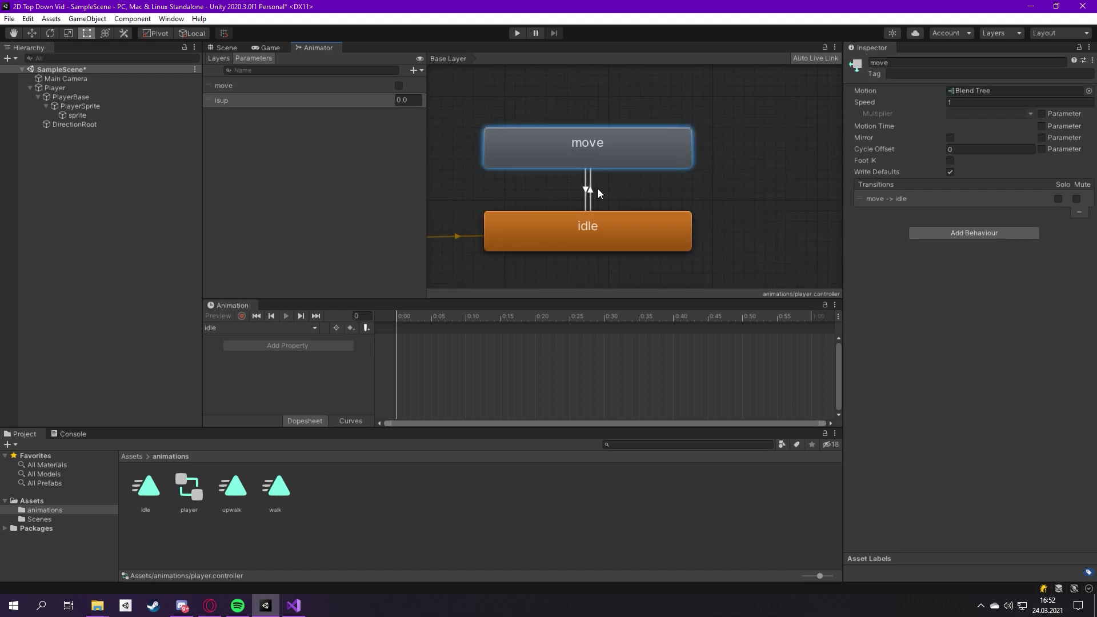
# Turn off Has Exit Time on both transitions, conditioning idle→move on move true and move→idle on move false
pyautogui.click(590, 190)
pyautogui.click(941, 172)
pyautogui.click(1065, 325)
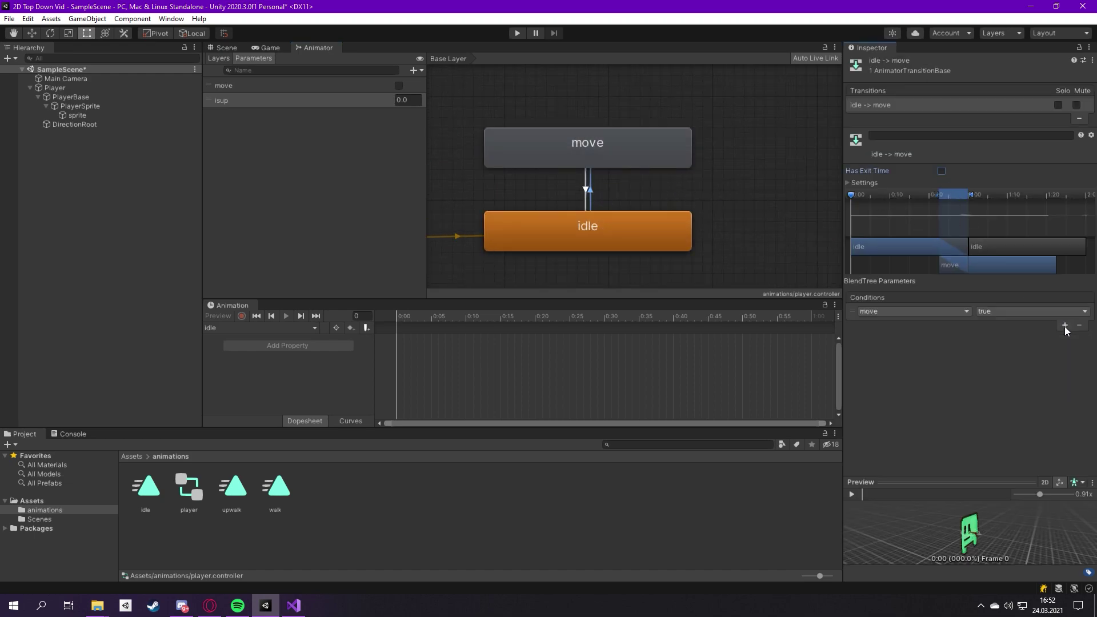
pyautogui.click(585, 190)
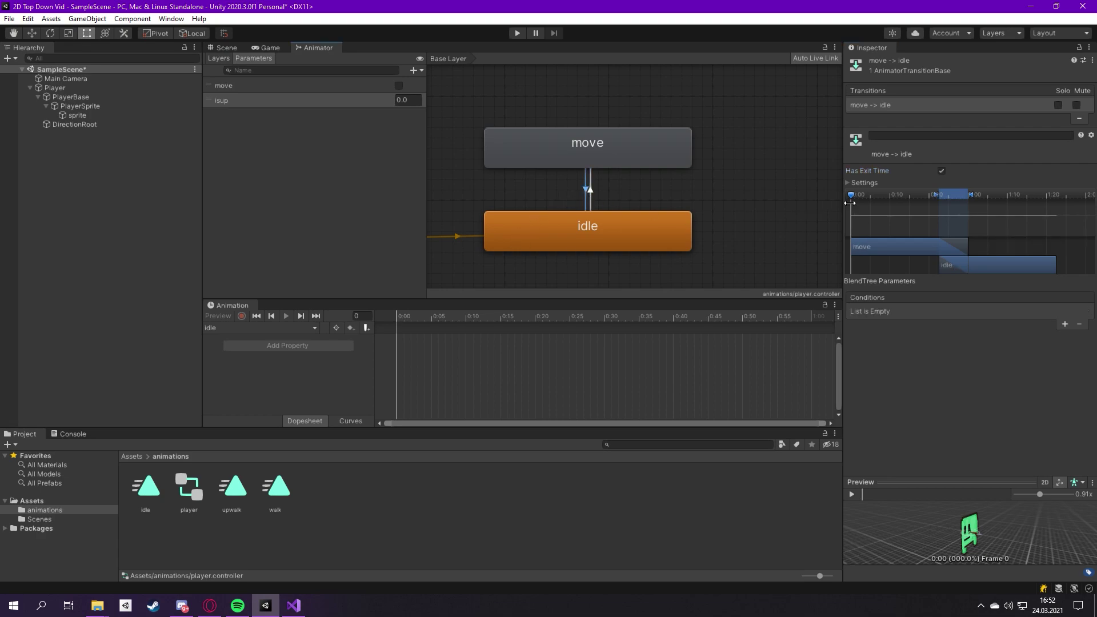
pyautogui.click(942, 171)
pyautogui.click(1064, 324)
pyautogui.click(985, 312)
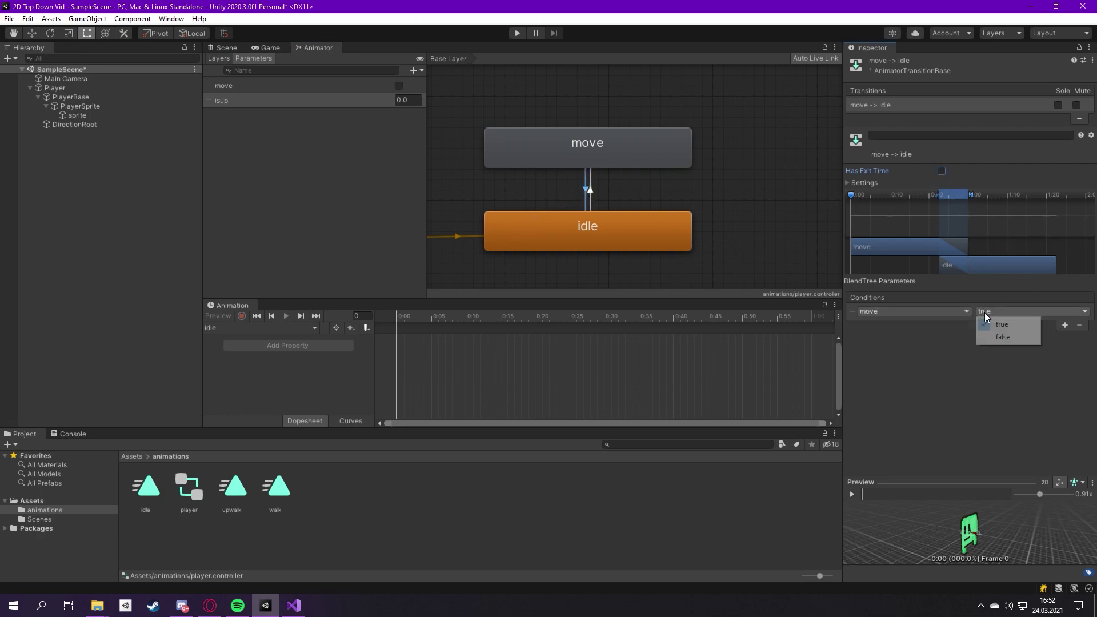
pyautogui.click(999, 335)
pyautogui.scroll(-2, 695, 220)
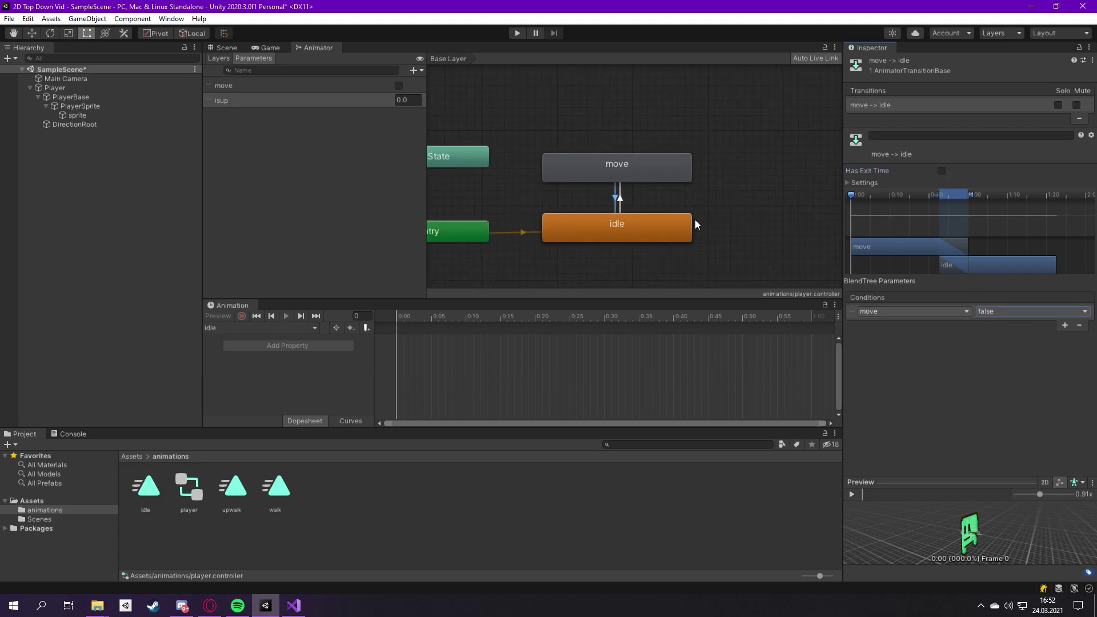
pyautogui.scroll(-1, 698, 221)
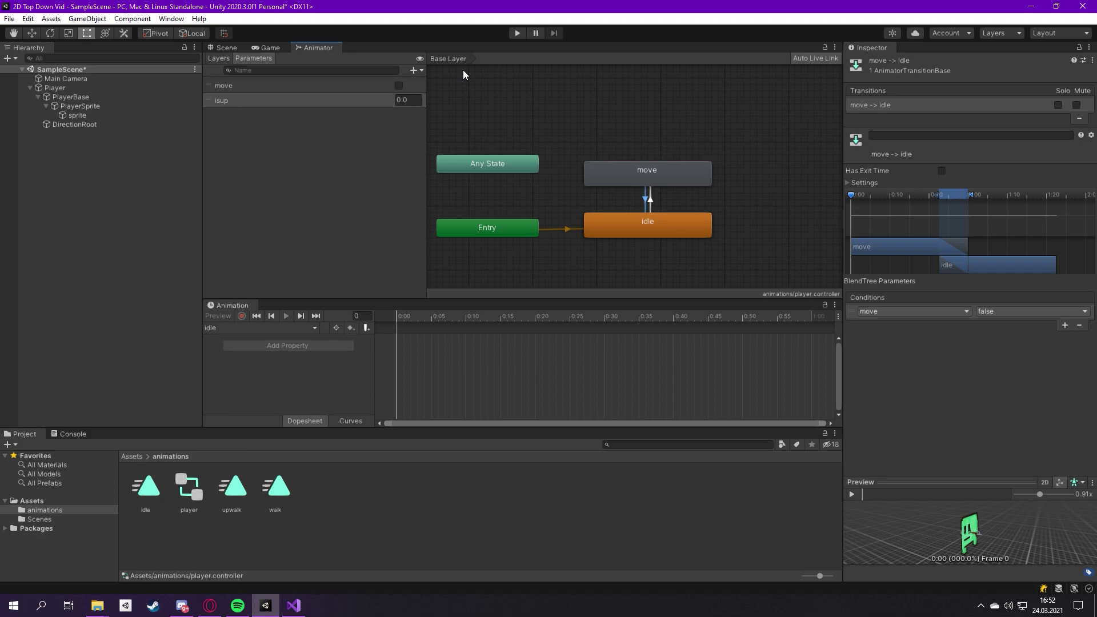
pyautogui.click(236, 48)
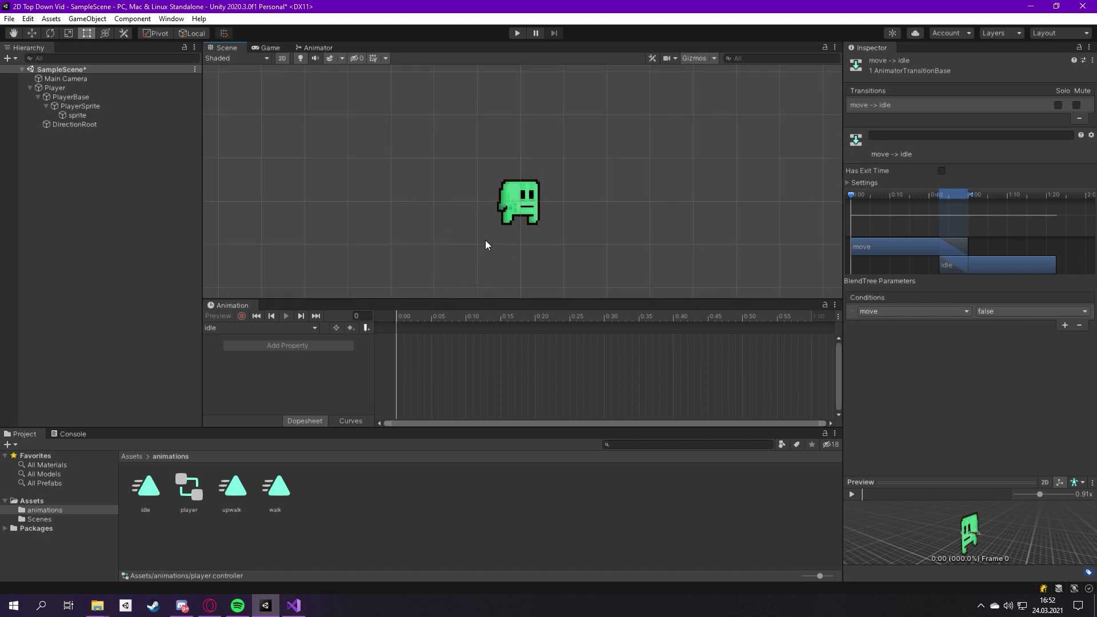
# Select the Player object and pan the Scene view to centre the sprite
pyautogui.scroll(1, 485, 241)
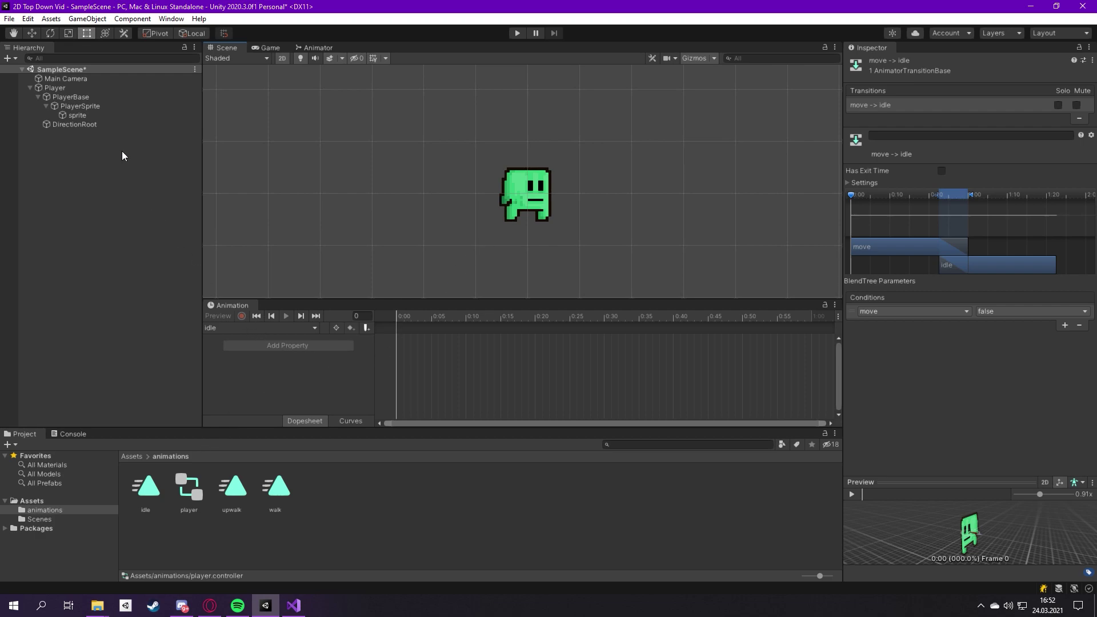
pyautogui.click(91, 87)
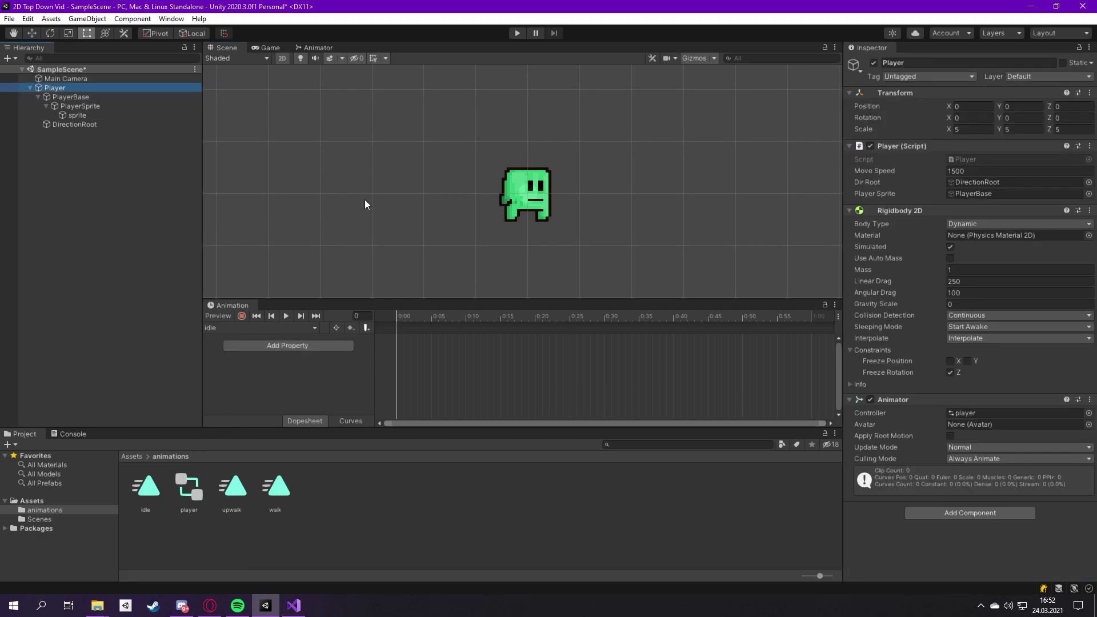
pyautogui.scroll(1, 468, 163)
pyautogui.moveTo(406, 171); pyautogui.dragTo(362, 167, button='middle')
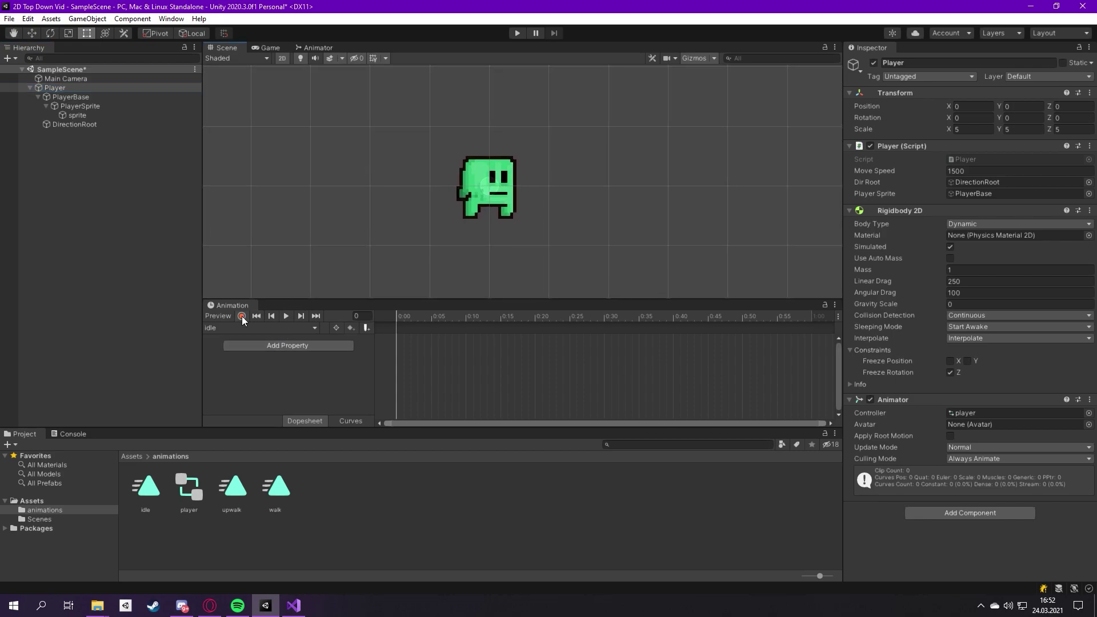
# Add PlayerBase > PlayerSprite > sprite > Sprite Renderer's Sprite property as an idle clip track
pyautogui.click(278, 348)
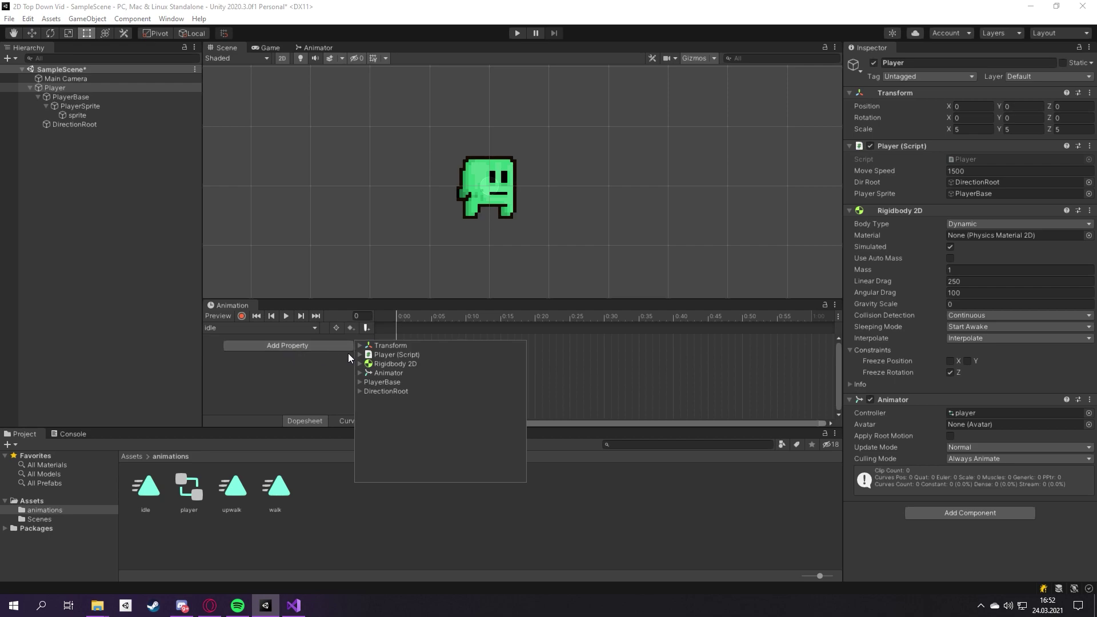
pyautogui.click(360, 382)
pyautogui.click(368, 410)
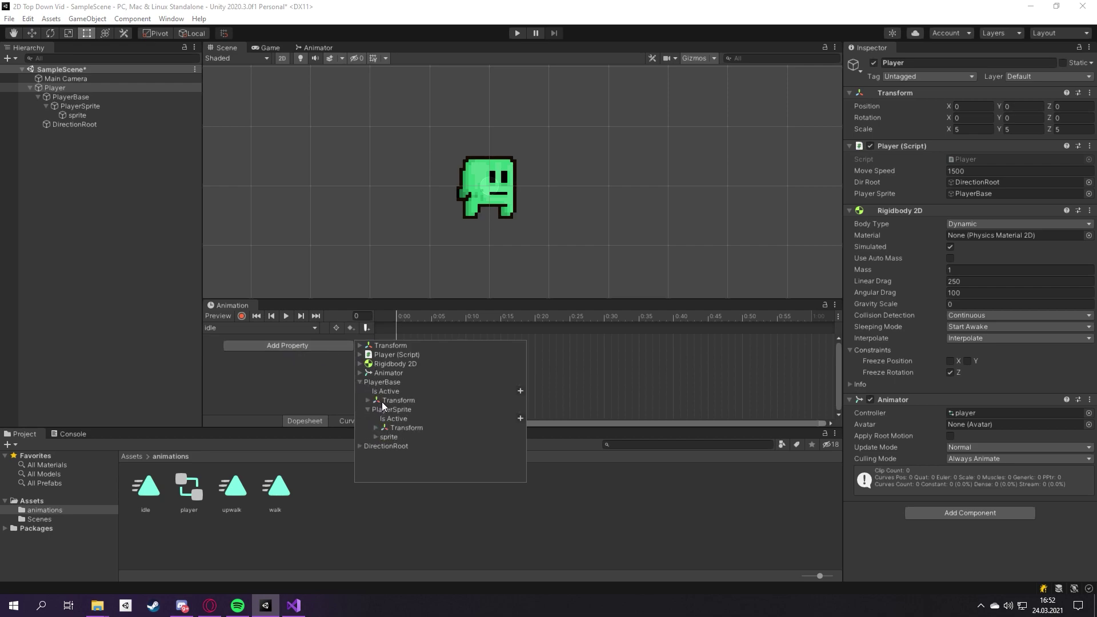
pyautogui.click(376, 437)
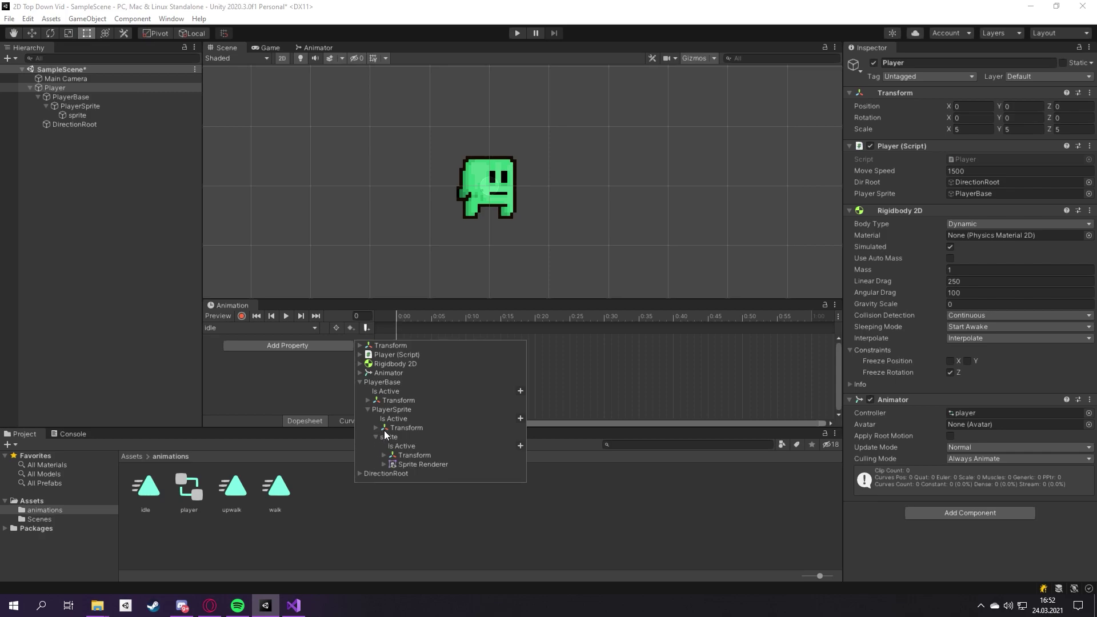
pyautogui.click(407, 464)
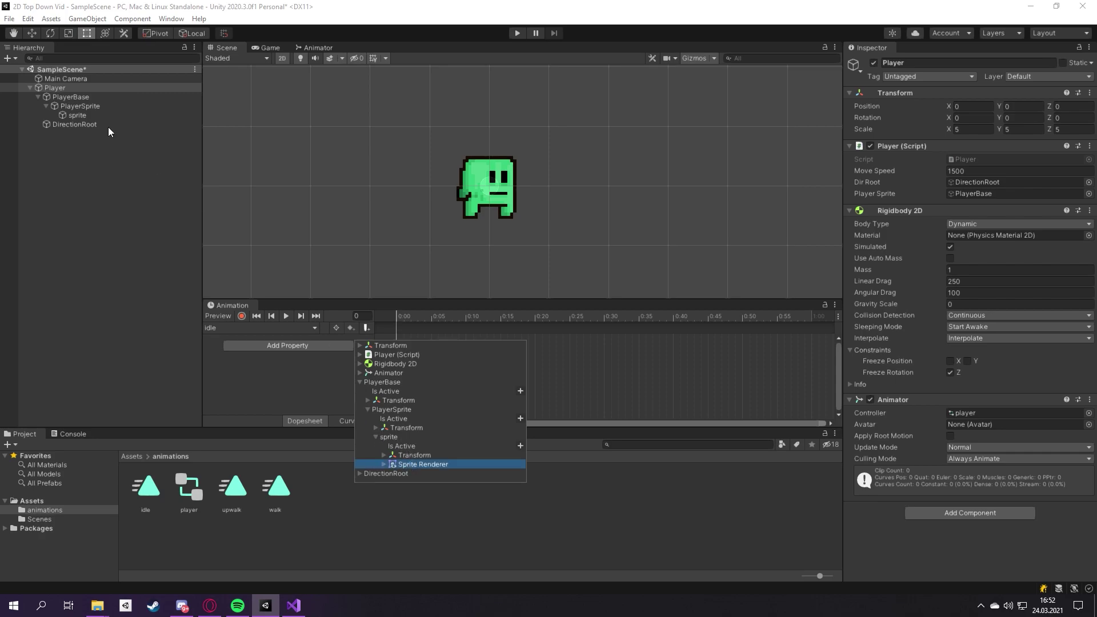
pyautogui.doubleClick(395, 464)
pyautogui.scroll(-5, 407, 449)
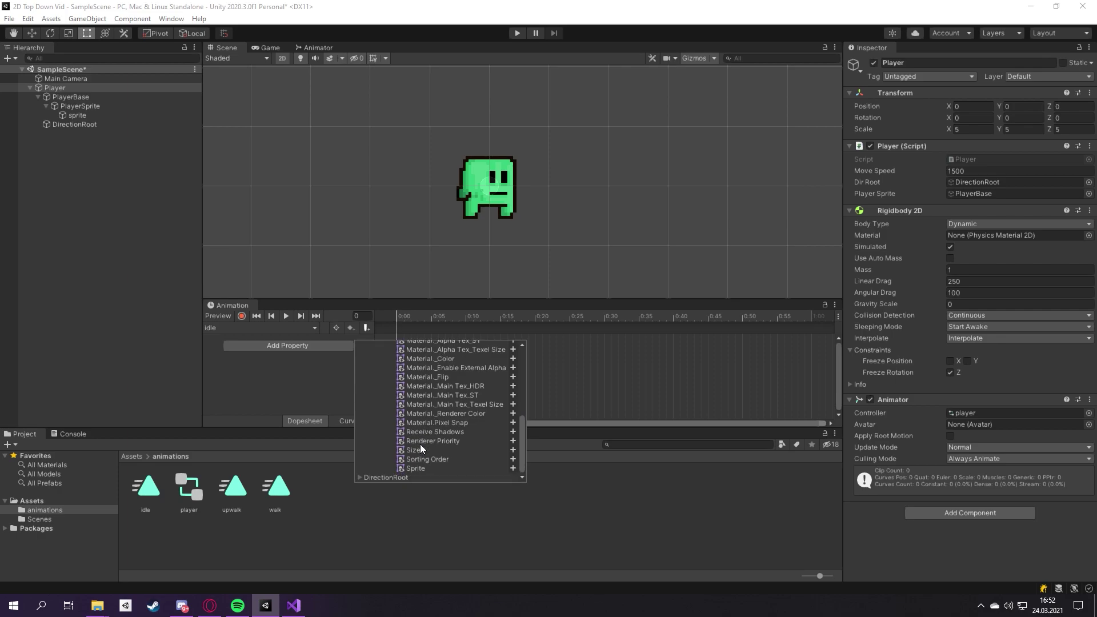
pyautogui.click(513, 469)
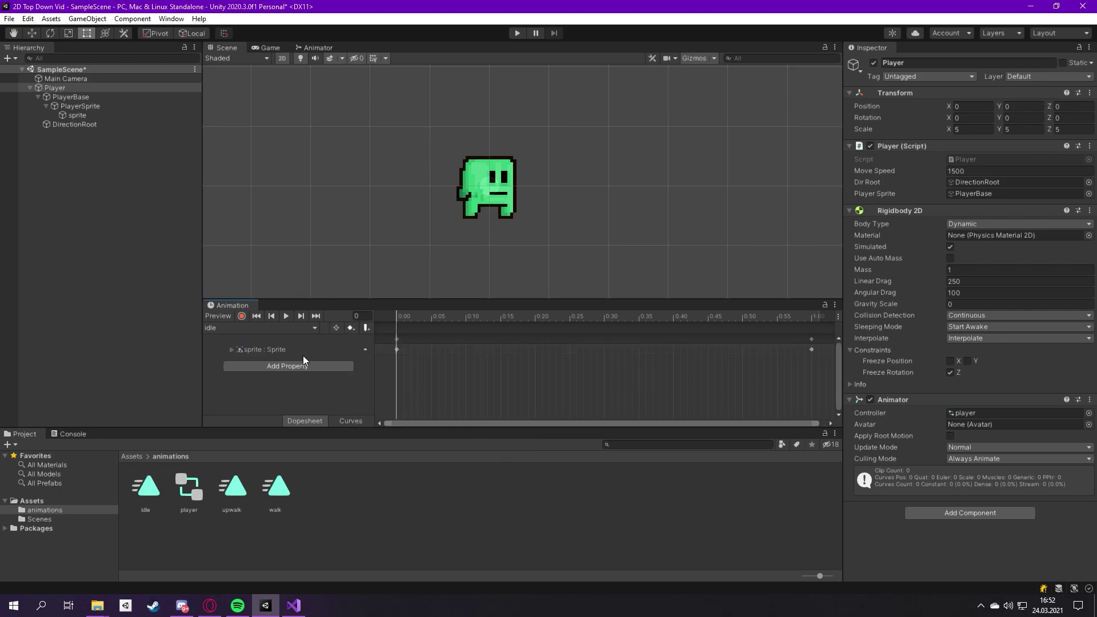
pyautogui.click(278, 350)
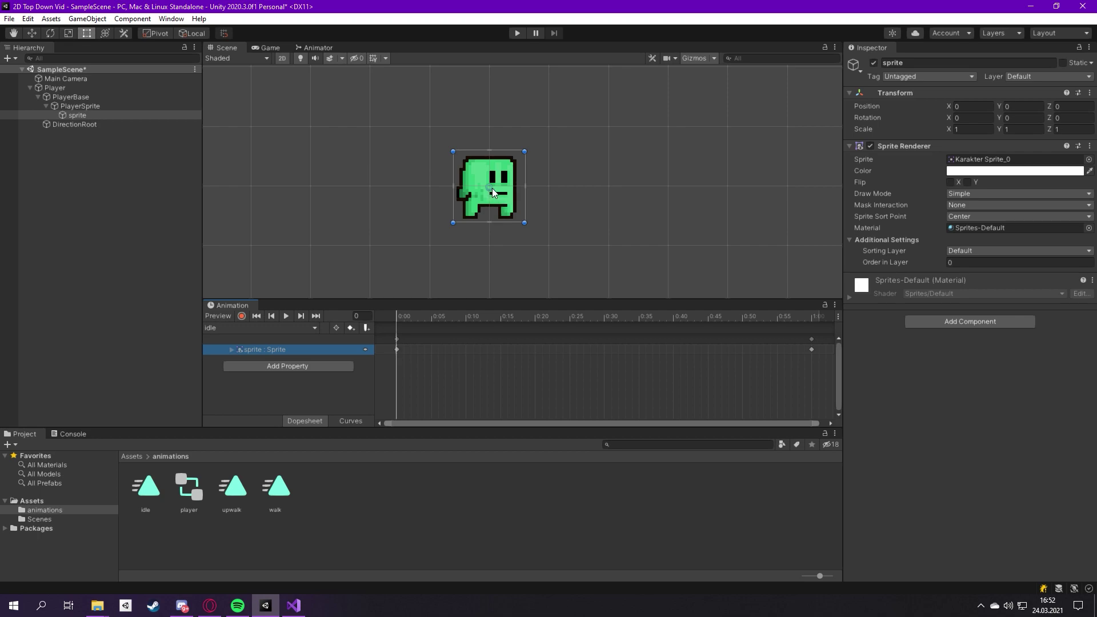
# Delete the 1:00 keys and drop Karakter Sprite_1 onto the track near frame 5
pyautogui.click(153, 456)
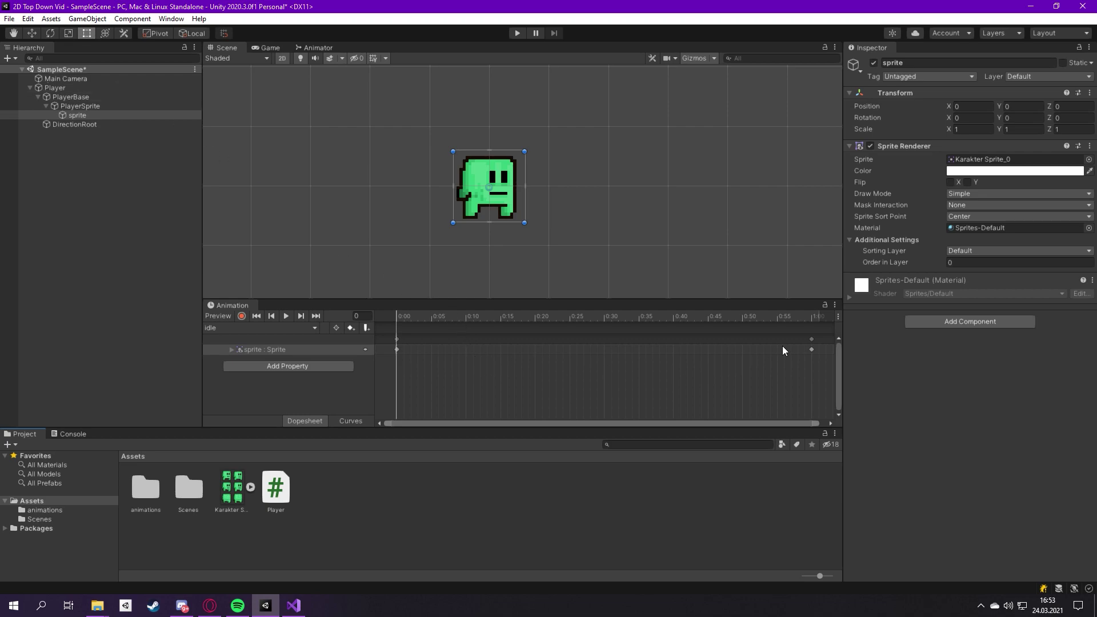
pyautogui.click(811, 339)
pyautogui.press('Delete')
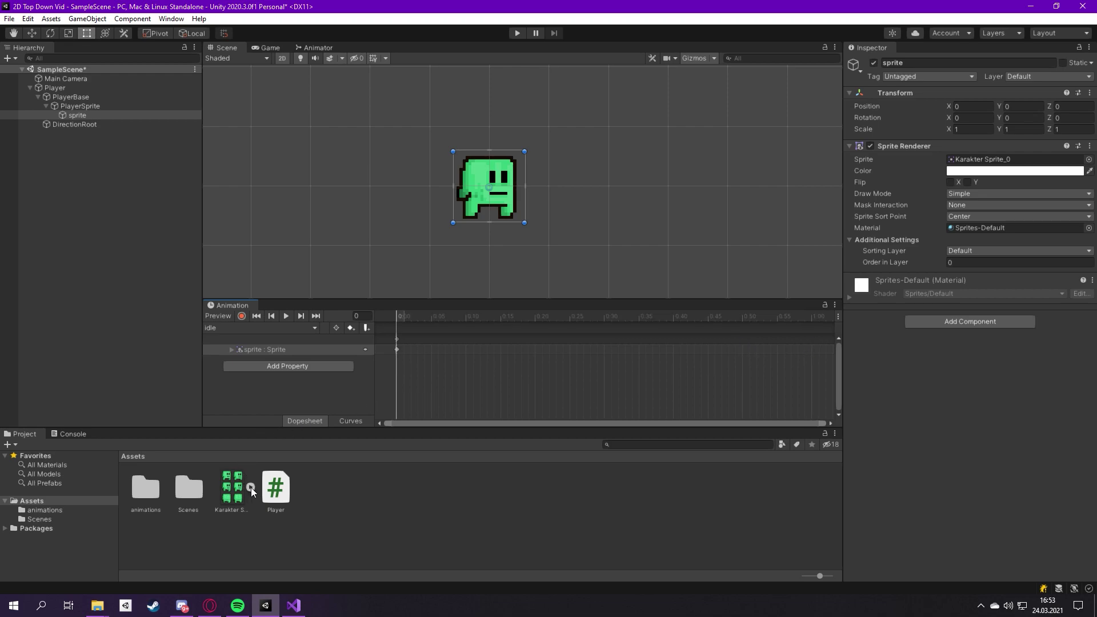
pyautogui.click(251, 487)
pyautogui.moveTo(319, 494)
pyautogui.mouseDown()
pyautogui.moveTo(440, 334)
pyautogui.moveTo(408, 320)
pyautogui.moveTo(440, 324)
pyautogui.mouseUp()
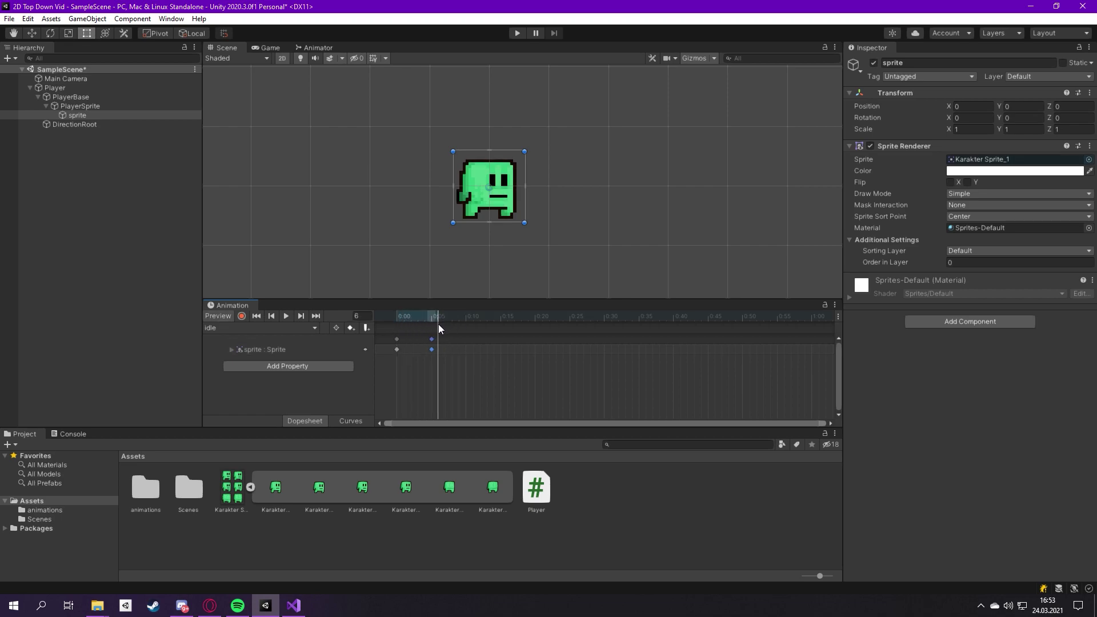
pyautogui.moveTo(439, 323); pyautogui.dragTo(410, 331)
# Copy the 0:00 Sprite_0 keys, paste them at frame 10, and scrub to preview
pyautogui.click(399, 338)
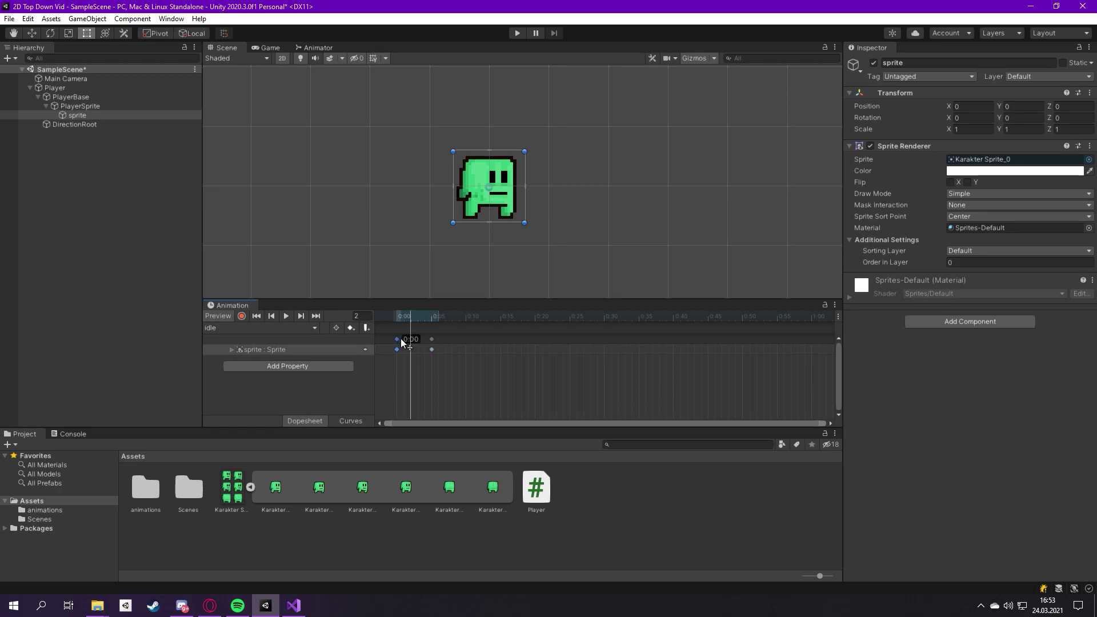
pyautogui.click(468, 315)
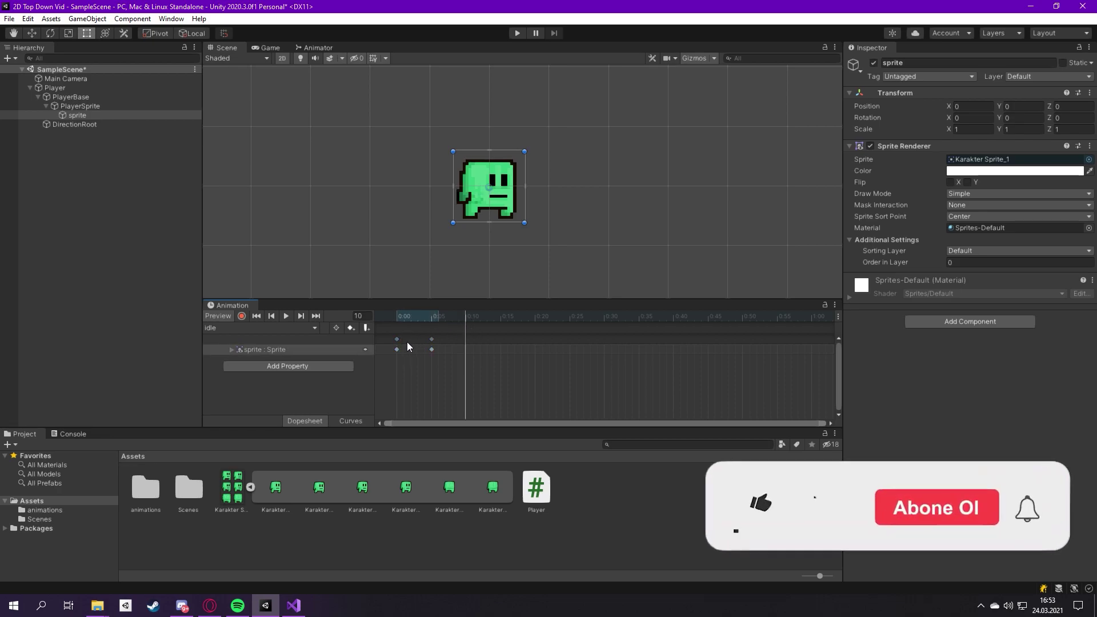
pyautogui.click(396, 339)
pyautogui.hotkey('ctrl', 'c')
pyautogui.hotkey('ctrl', 'v')
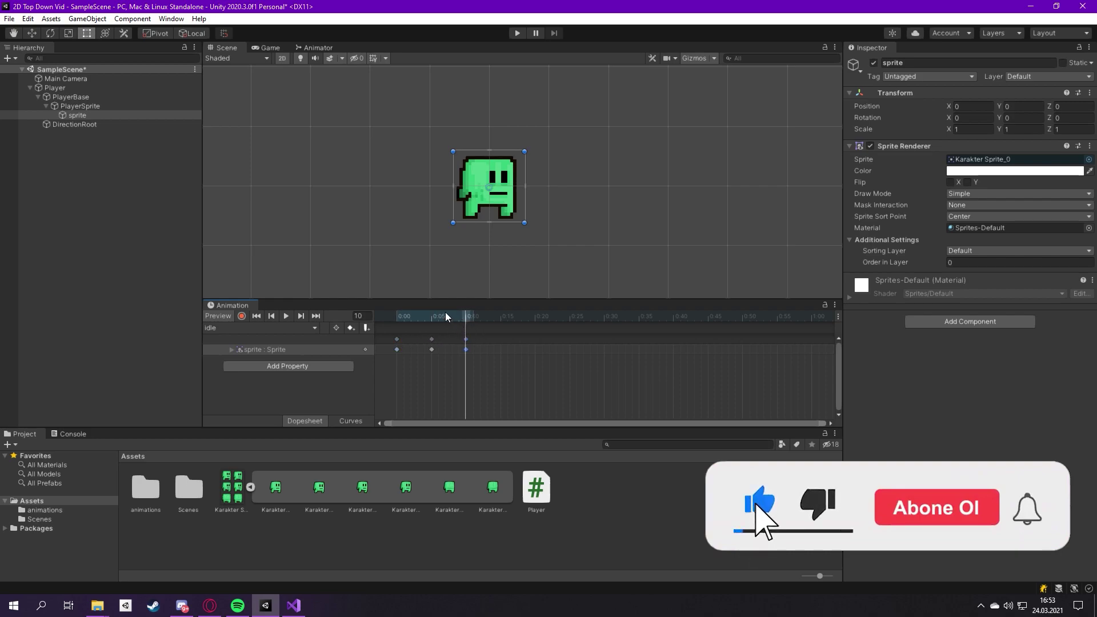
pyautogui.moveTo(395, 318)
pyautogui.mouseDown()
pyautogui.moveTo(456, 321)
pyautogui.moveTo(386, 327)
pyautogui.moveTo(464, 324)
pyautogui.mouseUp()
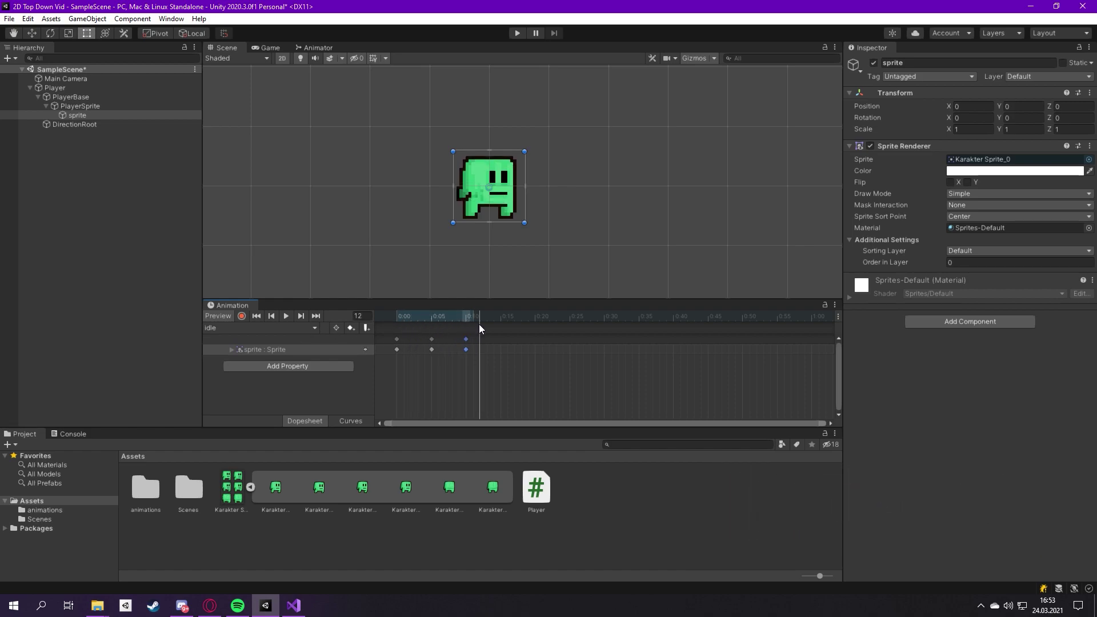
pyautogui.moveTo(462, 320); pyautogui.dragTo(424, 321)
pyautogui.click(307, 327)
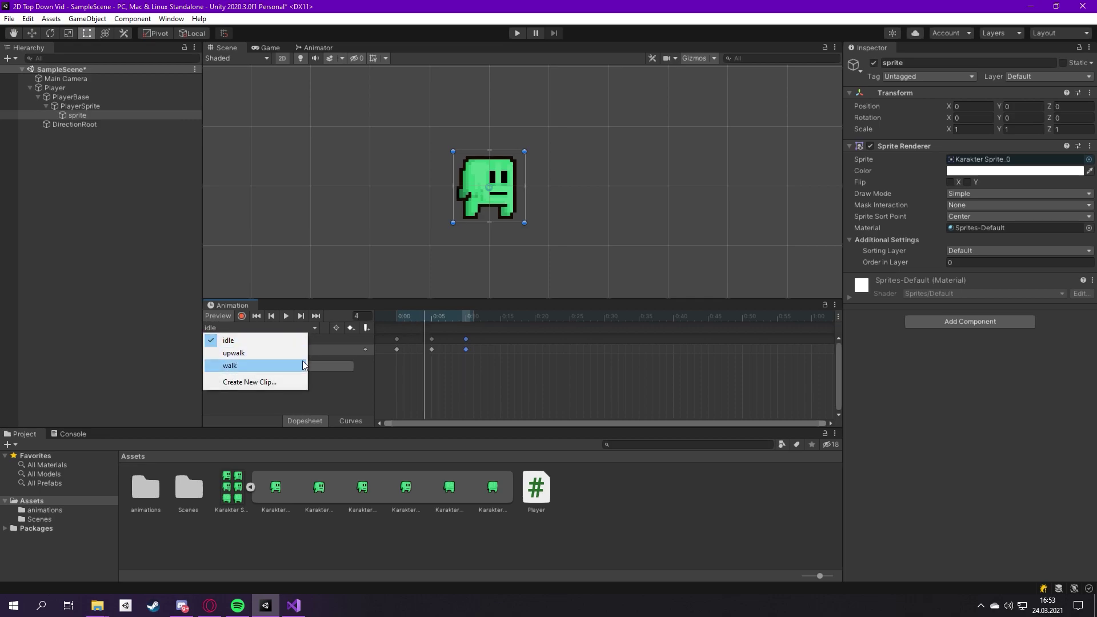
# In the walk clip, add the sprite object's Sprite Renderer Sprite property as a track
pyautogui.click(291, 352)
pyautogui.click(276, 346)
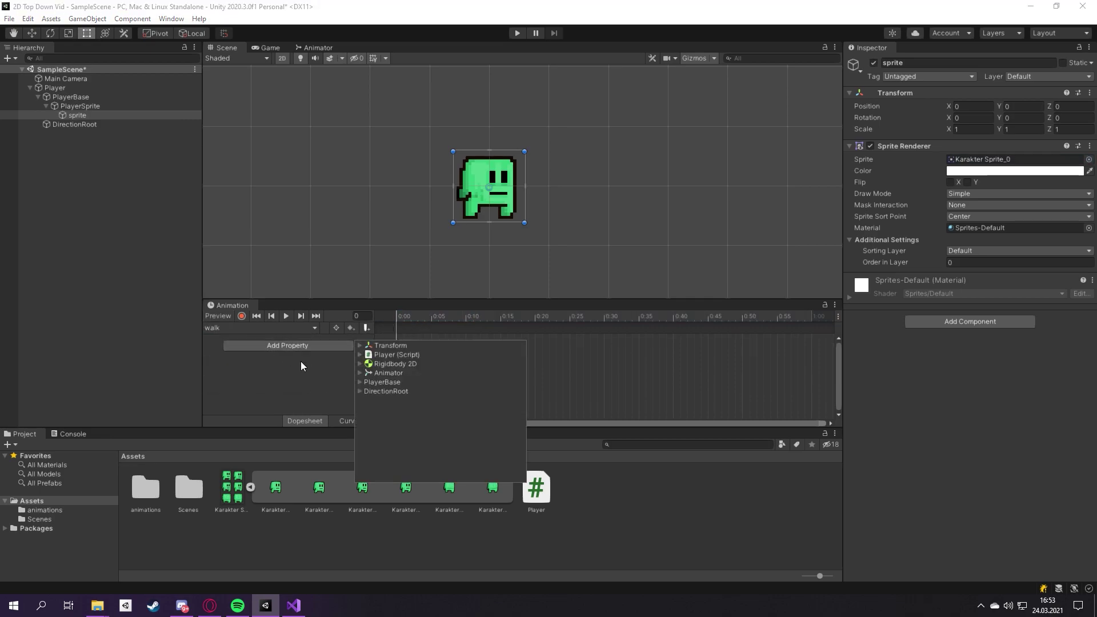
pyautogui.click(360, 382)
pyautogui.click(368, 410)
pyautogui.click(375, 437)
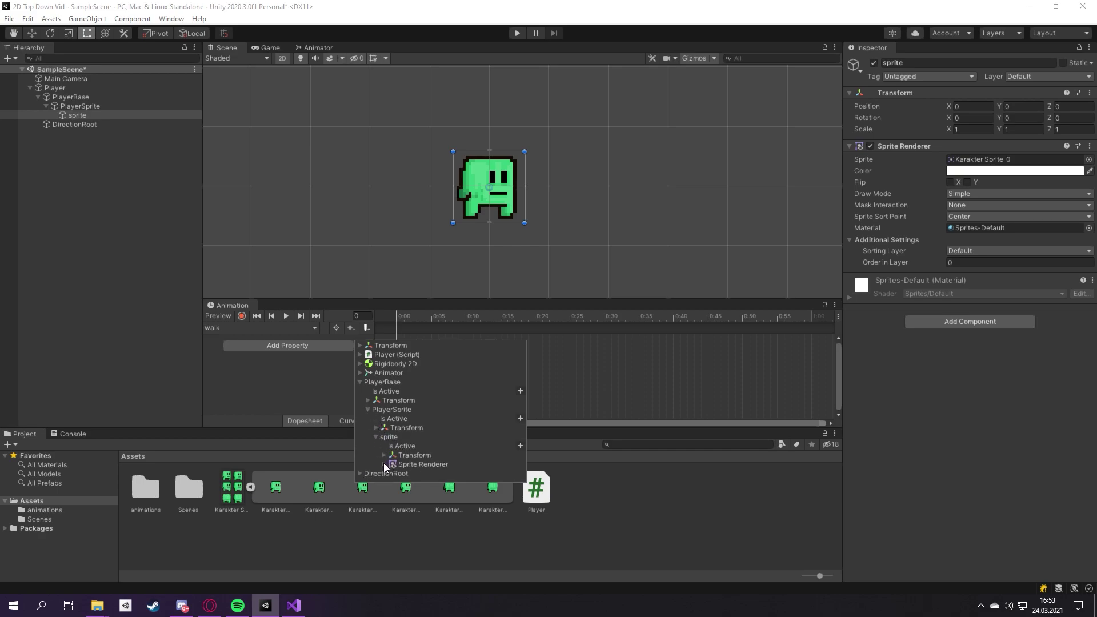
pyautogui.click(384, 464)
pyautogui.scroll(-5, 437, 464)
pyautogui.click(512, 467)
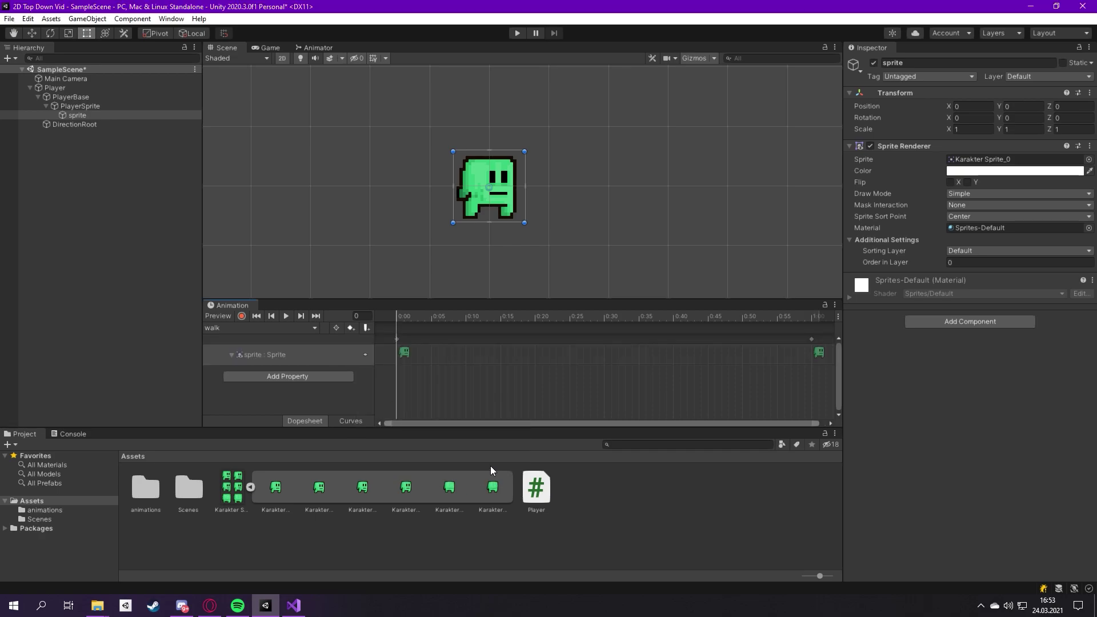
# Delete the 1:00 key and drop Karakter Sprite_2 and Sprite_3 frames onto the track
pyautogui.click(811, 339)
pyautogui.press('Delete')
pyautogui.scroll(1, 396, 342)
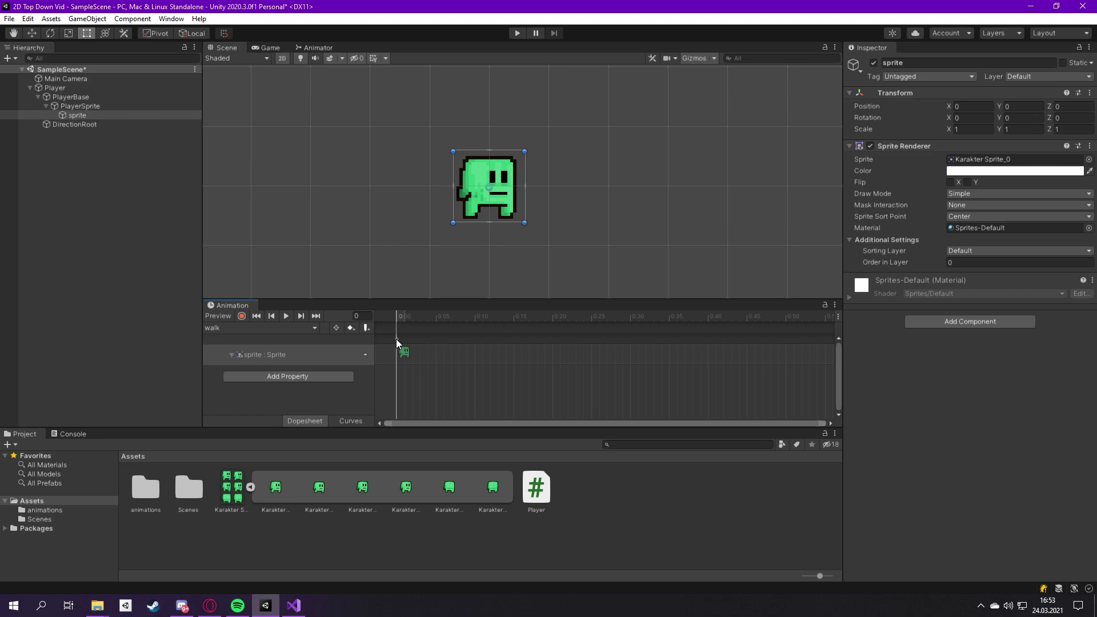
pyautogui.moveTo(353, 493); pyautogui.dragTo(438, 350)
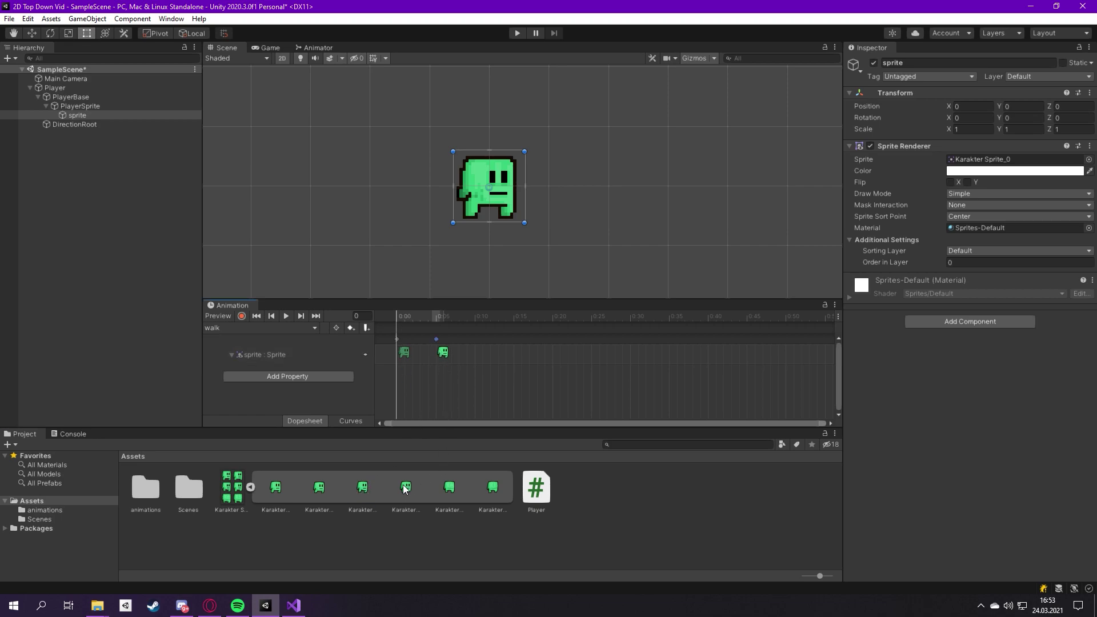
pyautogui.click(363, 492)
pyautogui.click(409, 490)
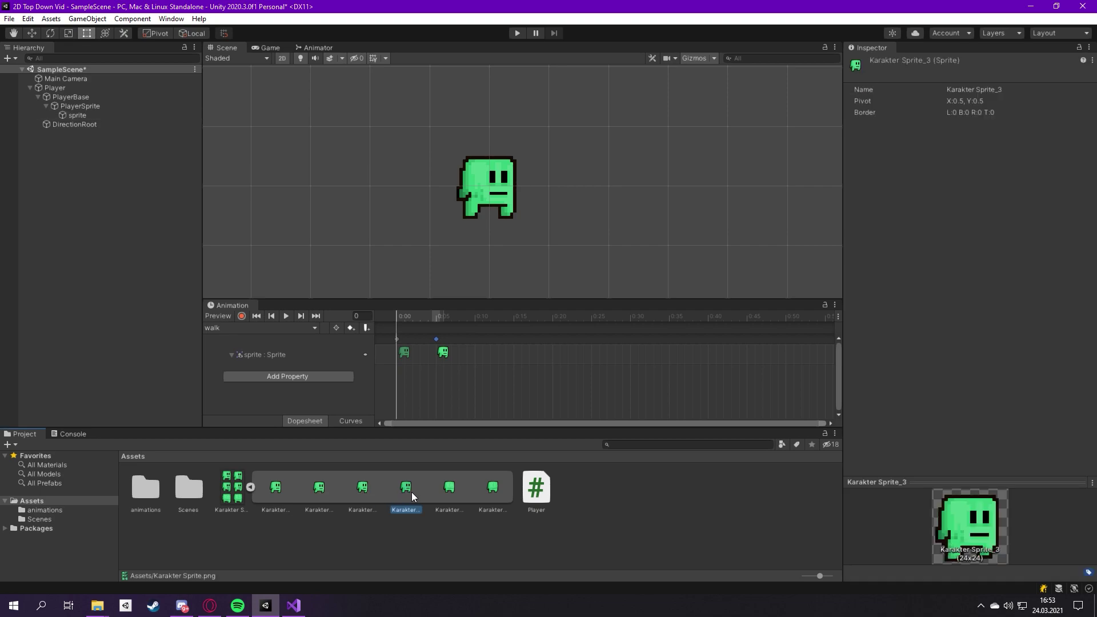
pyautogui.moveTo(407, 492); pyautogui.dragTo(478, 339)
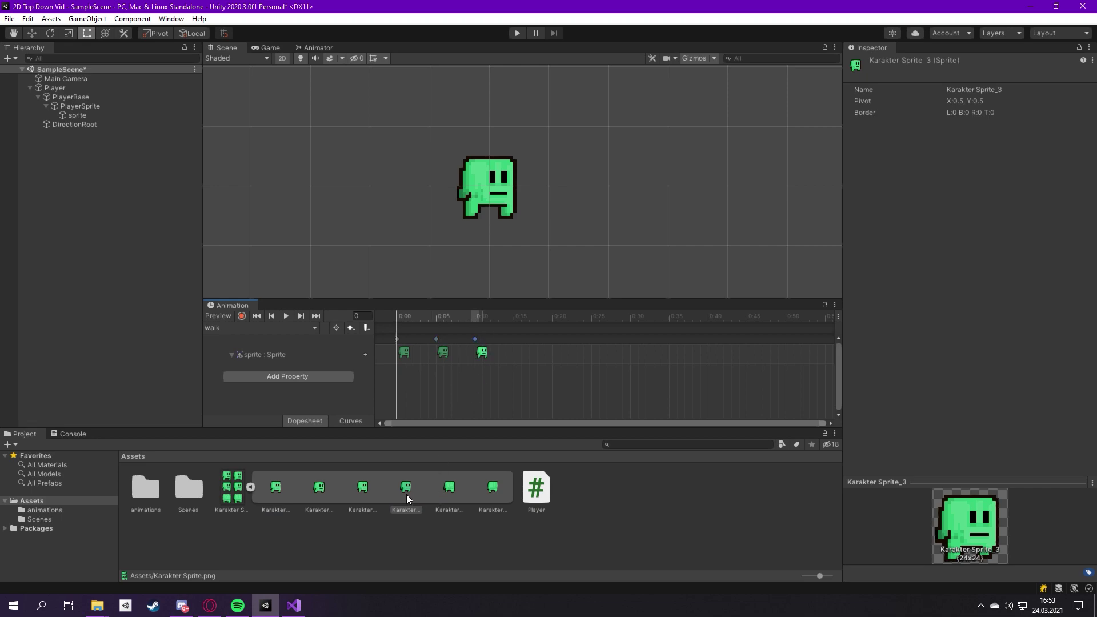
pyautogui.click(441, 492)
pyautogui.moveTo(410, 489); pyautogui.dragTo(513, 339)
# Delete the 0:00 key and shift the remaining three keys earlier in the clip
pyautogui.click(396, 341)
pyautogui.press('Delete')
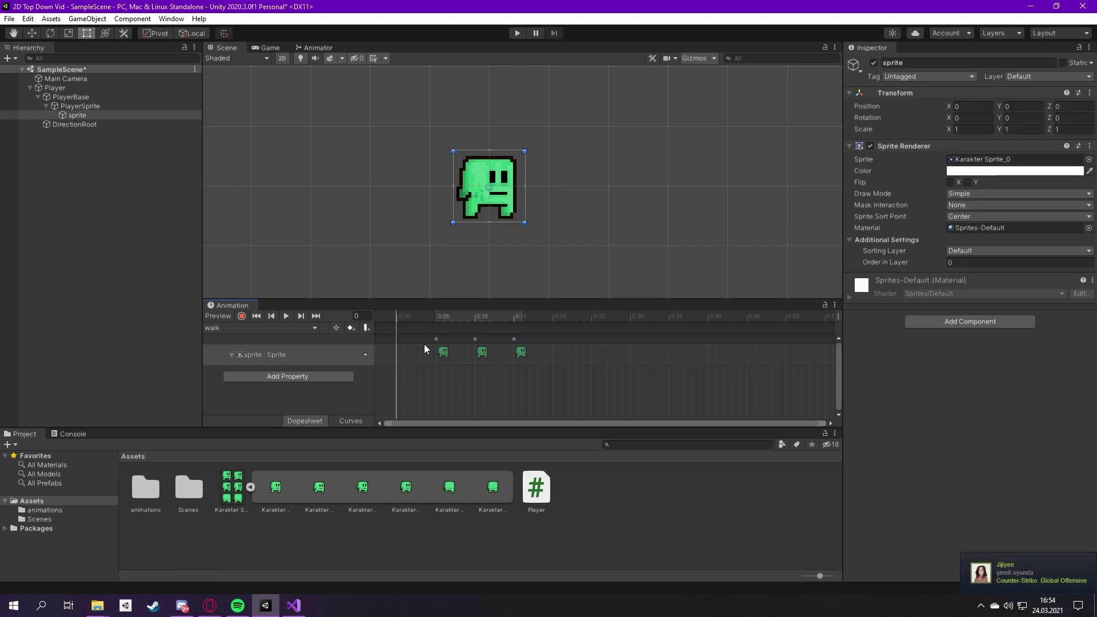
pyautogui.moveTo(424, 347)
pyautogui.mouseDown()
pyautogui.moveTo(515, 338)
pyautogui.moveTo(482, 344)
pyautogui.mouseUp()
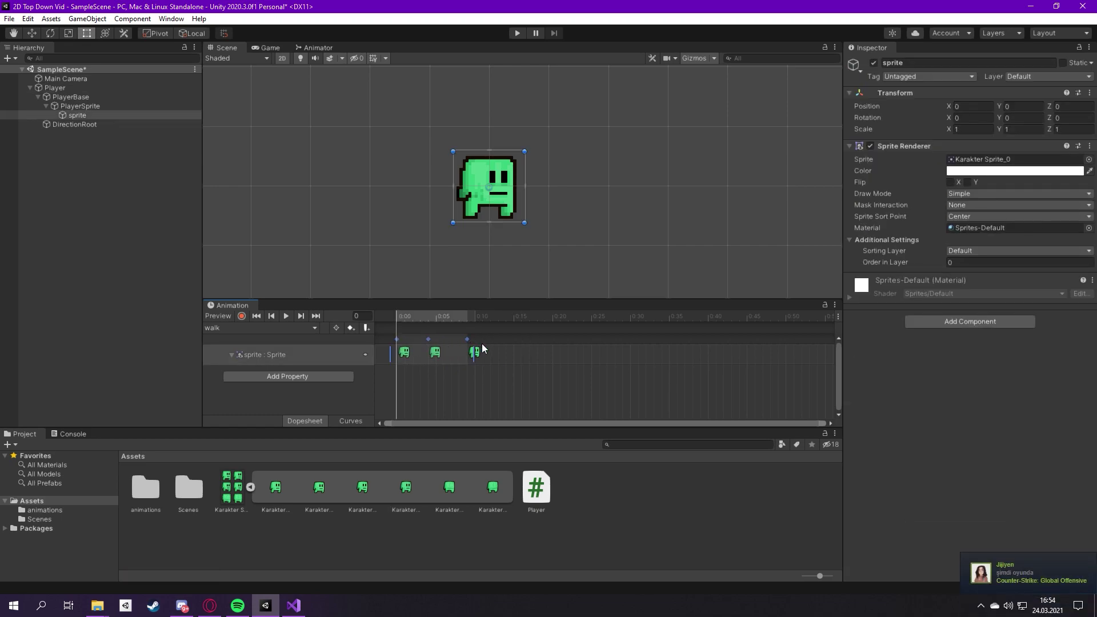
pyautogui.hotkey('ctrl', 'z')
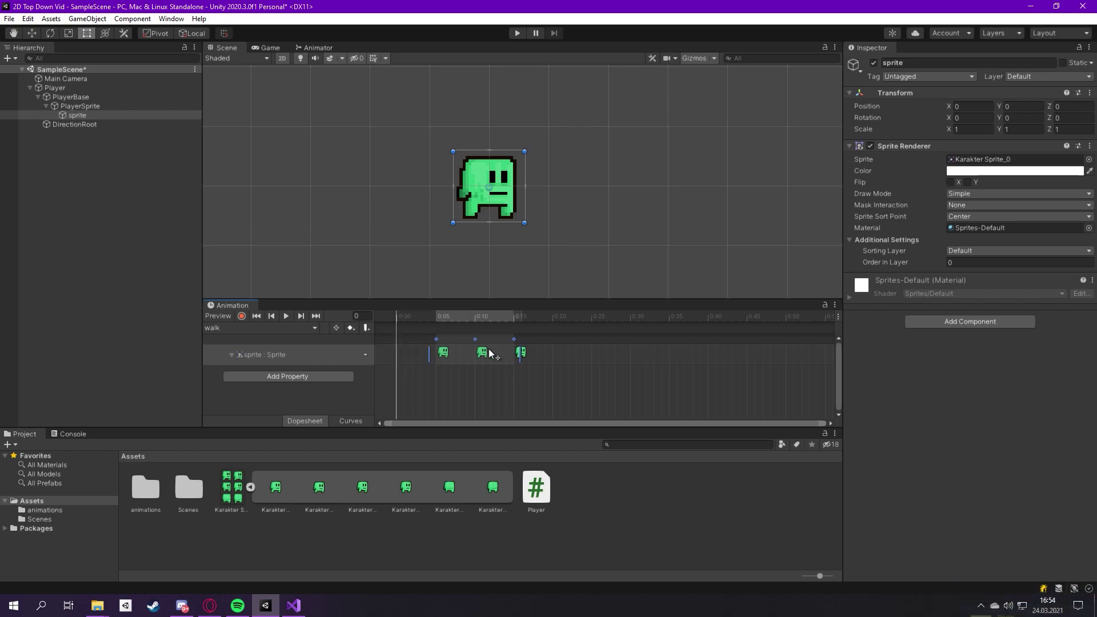
pyautogui.moveTo(513, 340); pyautogui.dragTo(490, 343)
pyautogui.click(532, 365)
# Scrub the walk clip, add another character-frame key at 0:15, and play the preview
pyautogui.click(416, 316)
pyautogui.moveTo(416, 313); pyautogui.dragTo(483, 319)
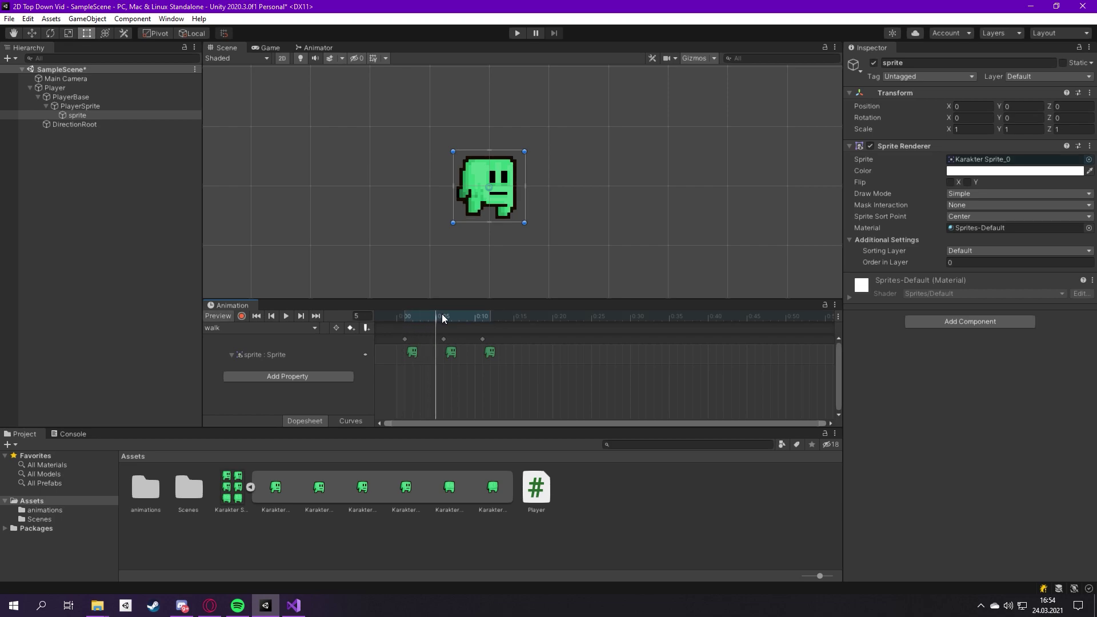
pyautogui.click(447, 351)
pyautogui.moveTo(512, 318); pyautogui.dragTo(511, 317)
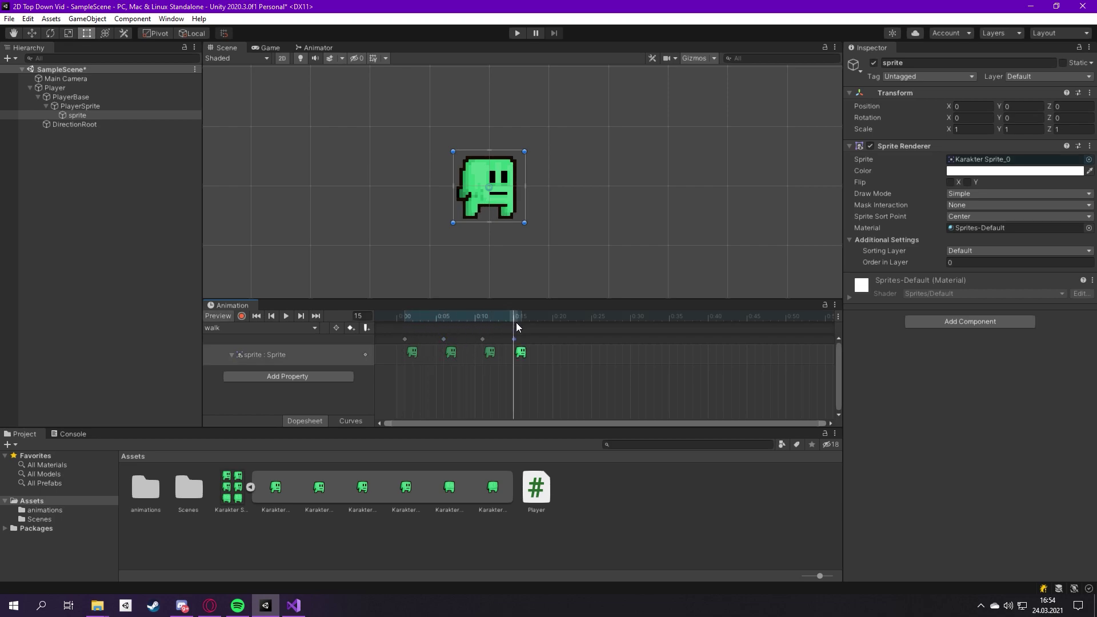
pyautogui.click(291, 313)
pyautogui.scroll(2, 478, 238)
pyautogui.scroll(1, 489, 245)
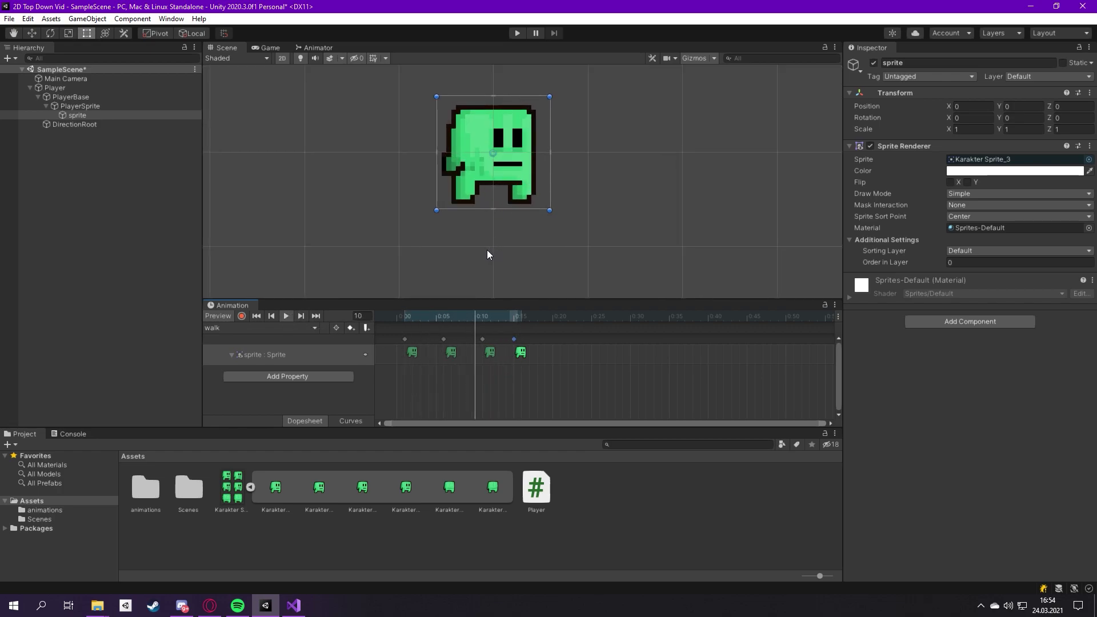
# Space the four walk keys at 0:00, 0:05, 0:10 and 0:15, previewing playback
pyautogui.moveTo(407, 340)
pyautogui.mouseDown()
pyautogui.moveTo(417, 342)
pyautogui.moveTo(393, 341)
pyautogui.mouseUp()
pyautogui.moveTo(467, 352); pyautogui.dragTo(481, 352)
pyautogui.click(287, 316)
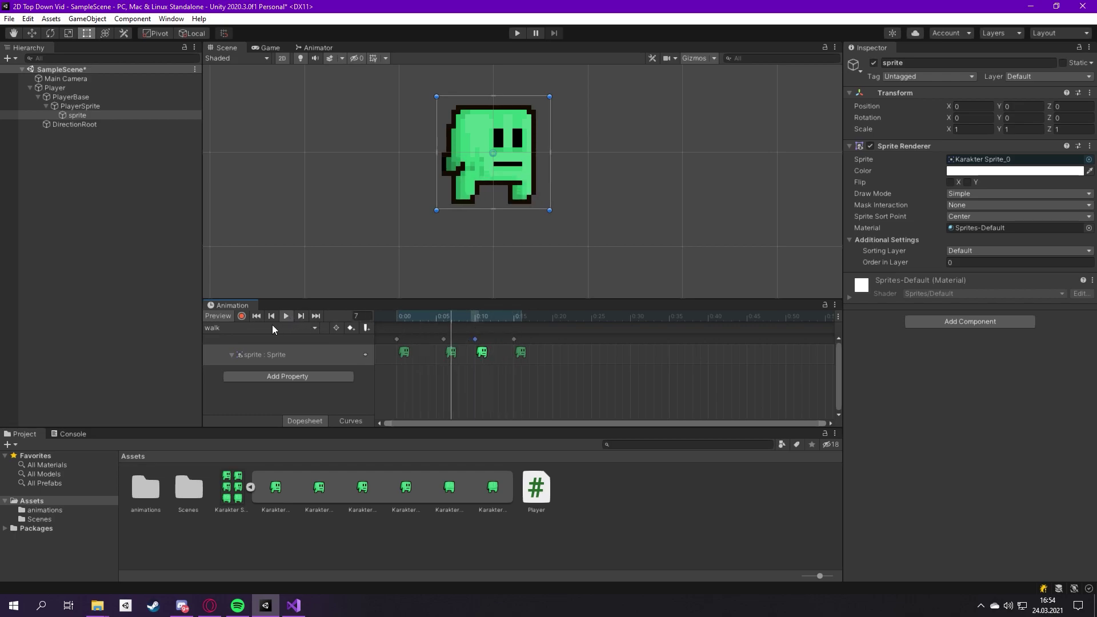
pyautogui.click(287, 316)
pyautogui.moveTo(402, 313); pyautogui.dragTo(516, 329)
pyautogui.moveTo(450, 341); pyautogui.dragTo(521, 328)
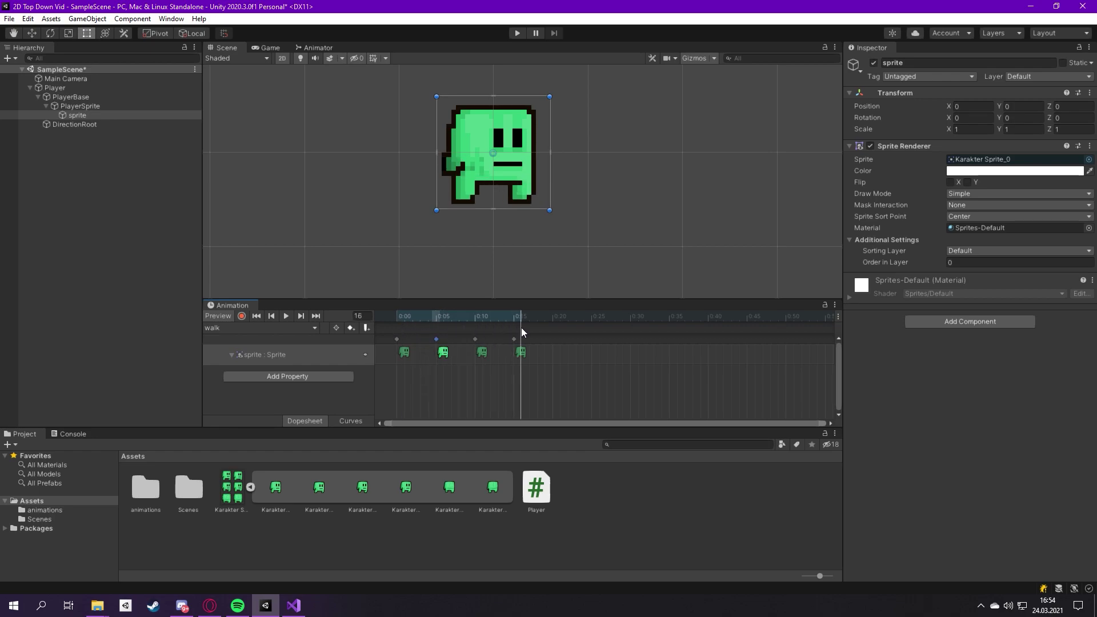
# Paste the 0:05–0:15 keys at 0:20 and 0:35, then delete the misplaced pasted keys
pyautogui.keyDown('shift'); pyautogui.click(513, 341); pyautogui.keyUp('shift')
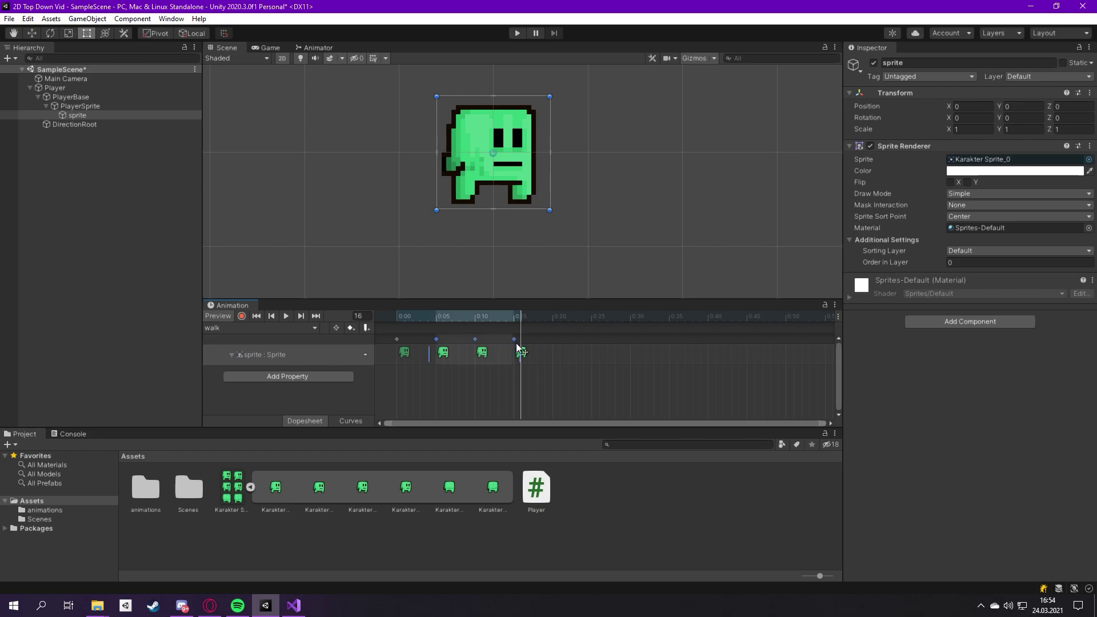
pyautogui.click(552, 323)
pyautogui.hotkey('ctrl', 'v')
pyautogui.click(661, 319)
pyautogui.click(669, 321)
pyautogui.hotkey('ctrl', 'v')
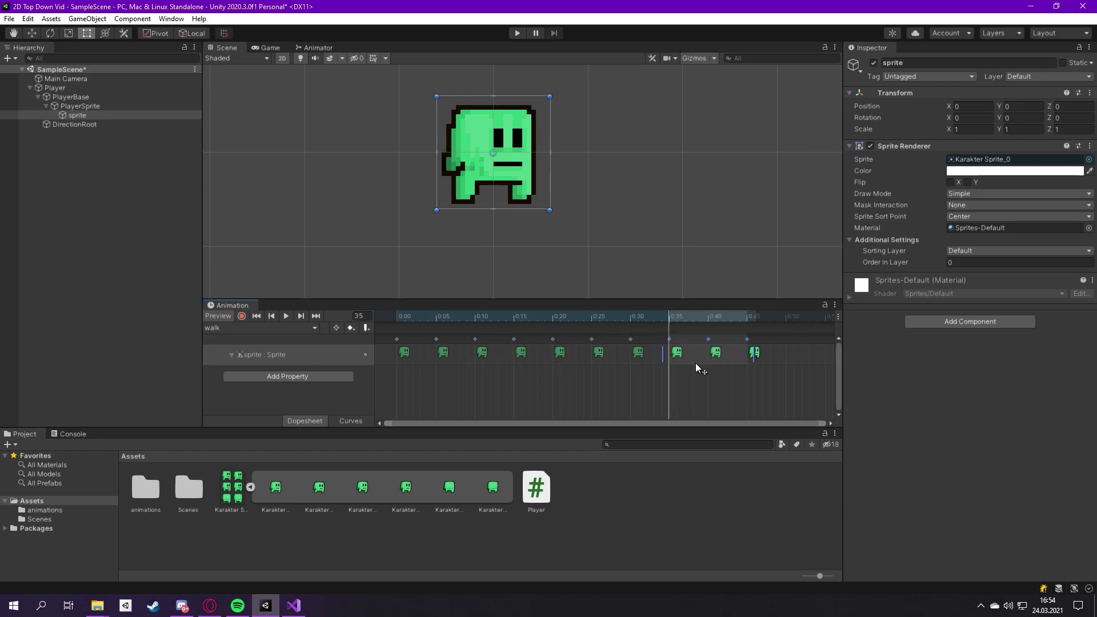
pyautogui.click(286, 318)
pyautogui.moveTo(583, 318); pyautogui.dragTo(634, 323)
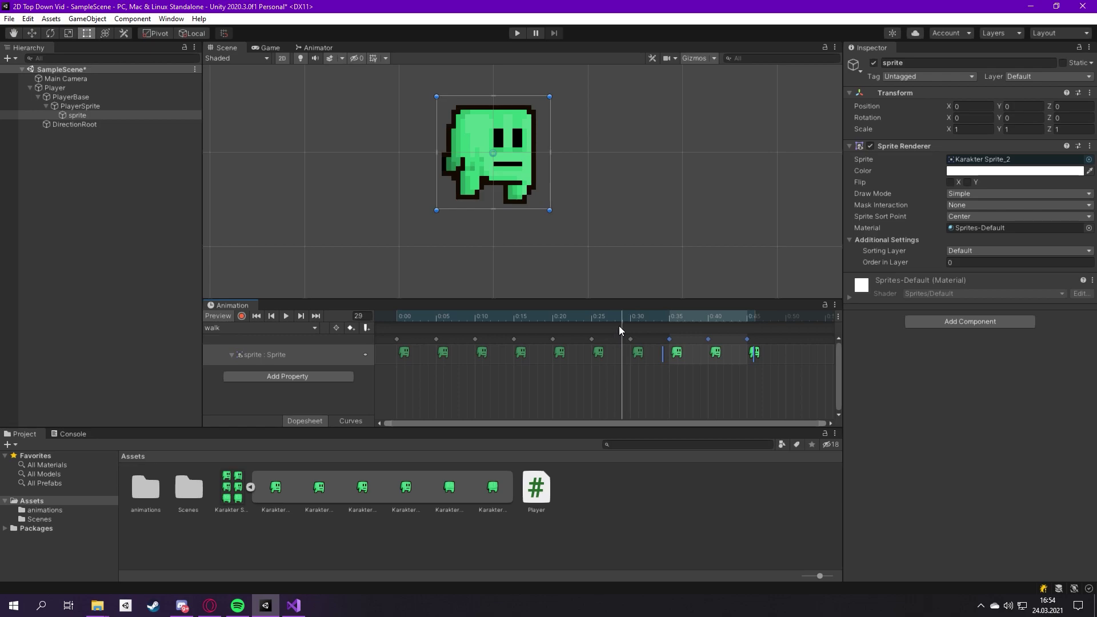
pyautogui.press('Delete')
pyautogui.press('Delete')
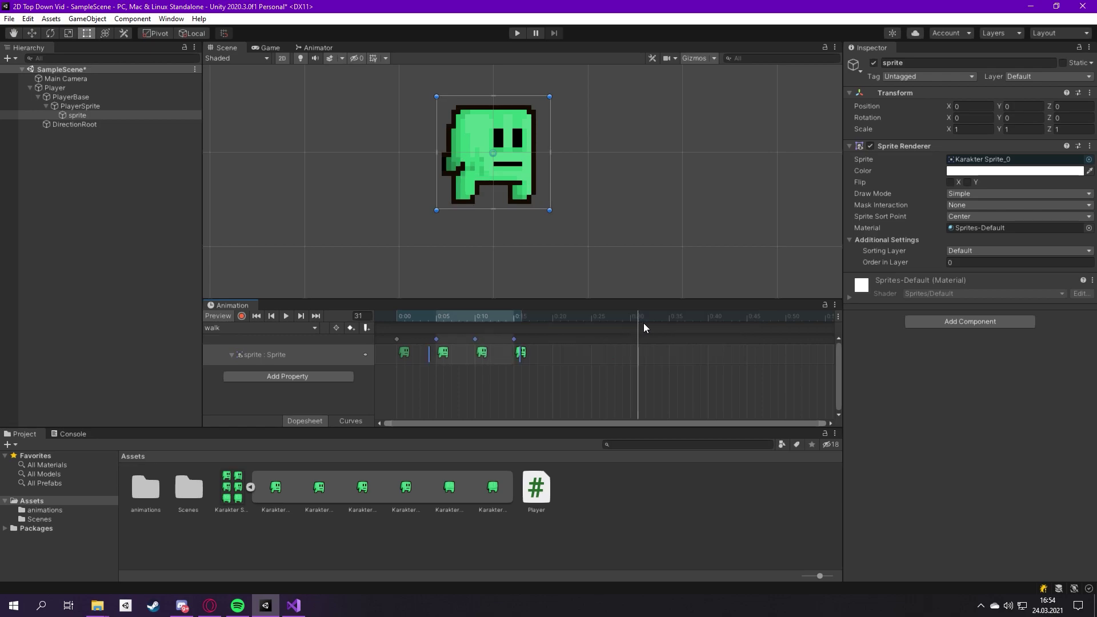
pyautogui.click(466, 331)
# Copy all four keys from 0:00–0:15, paste them at 0:20 and 0:40, and save the scene
pyautogui.click(438, 338)
pyautogui.moveTo(399, 332)
pyautogui.mouseDown()
pyautogui.moveTo(515, 344)
pyautogui.moveTo(553, 320)
pyautogui.mouseUp()
pyautogui.hotkey('ctrl', 'c')
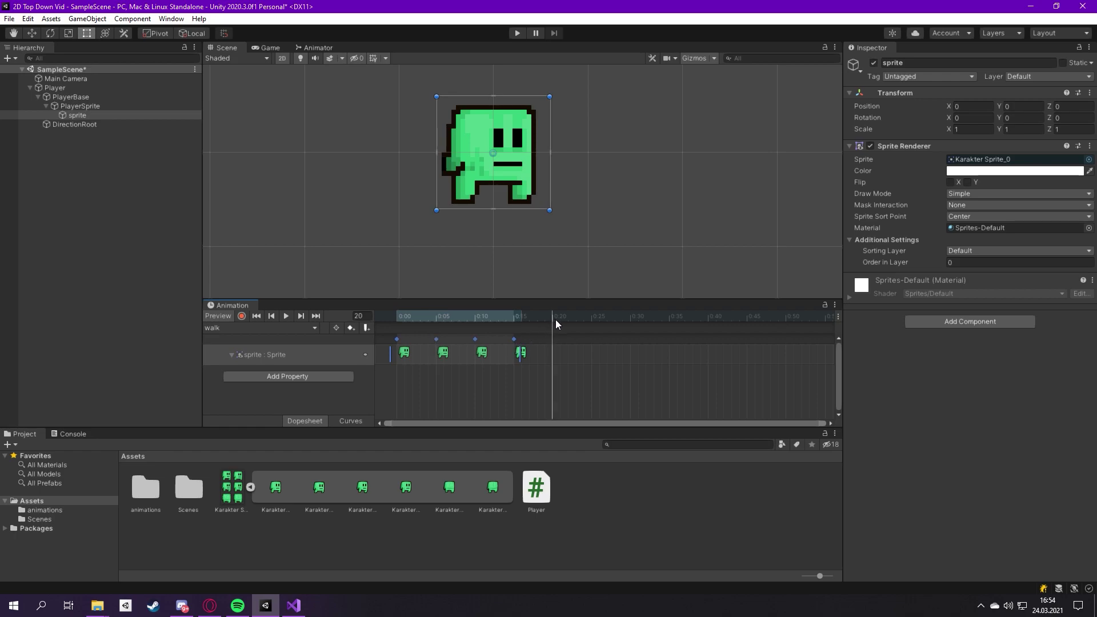
pyautogui.hotkey('ctrl', 'v')
pyautogui.click(701, 319)
pyautogui.click(707, 319)
pyautogui.hotkey('ctrl', 'v')
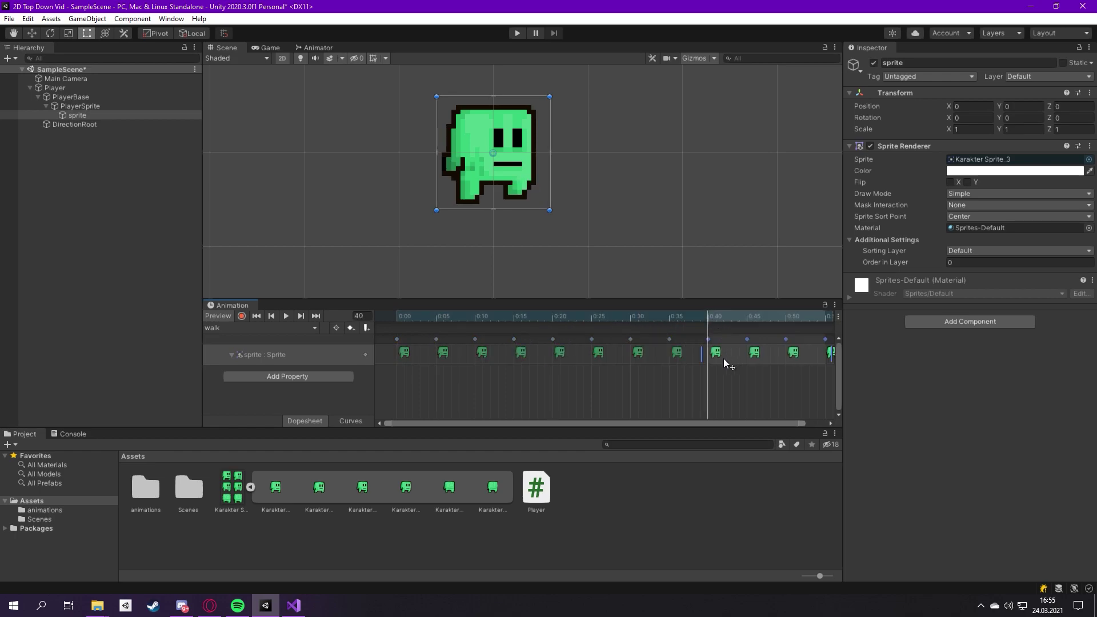
pyautogui.hotkey('ctrl', 's')
pyautogui.click(287, 315)
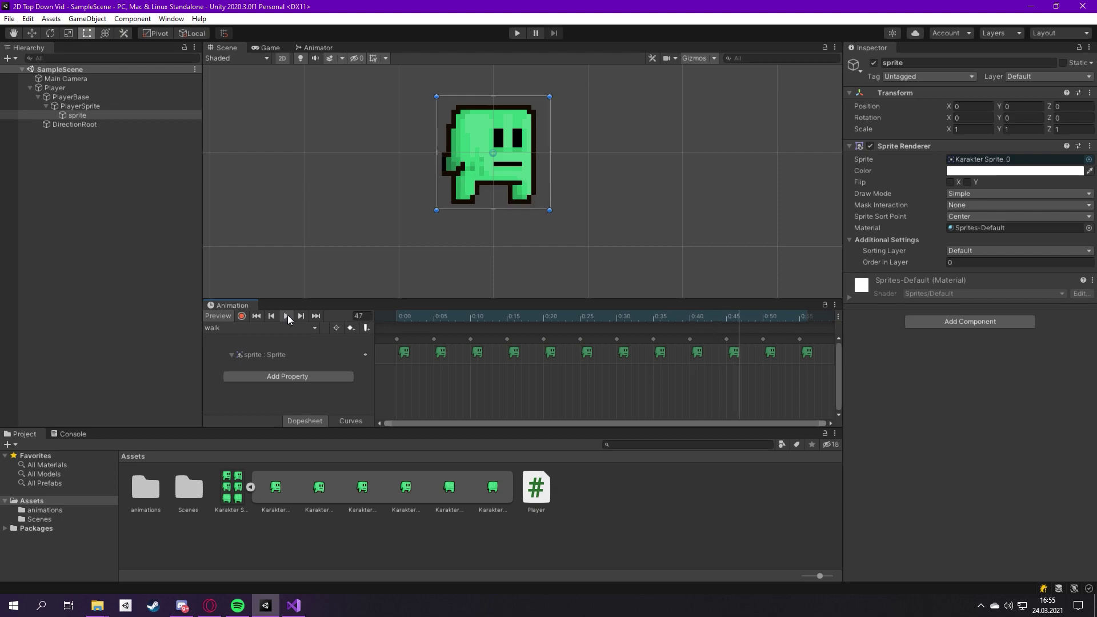
# Scrub the walk clip through frames 5, 10, 15, 20 and 26, then switch to the upwalk clip
pyautogui.moveTo(419, 316); pyautogui.dragTo(411, 316)
pyautogui.click(436, 339)
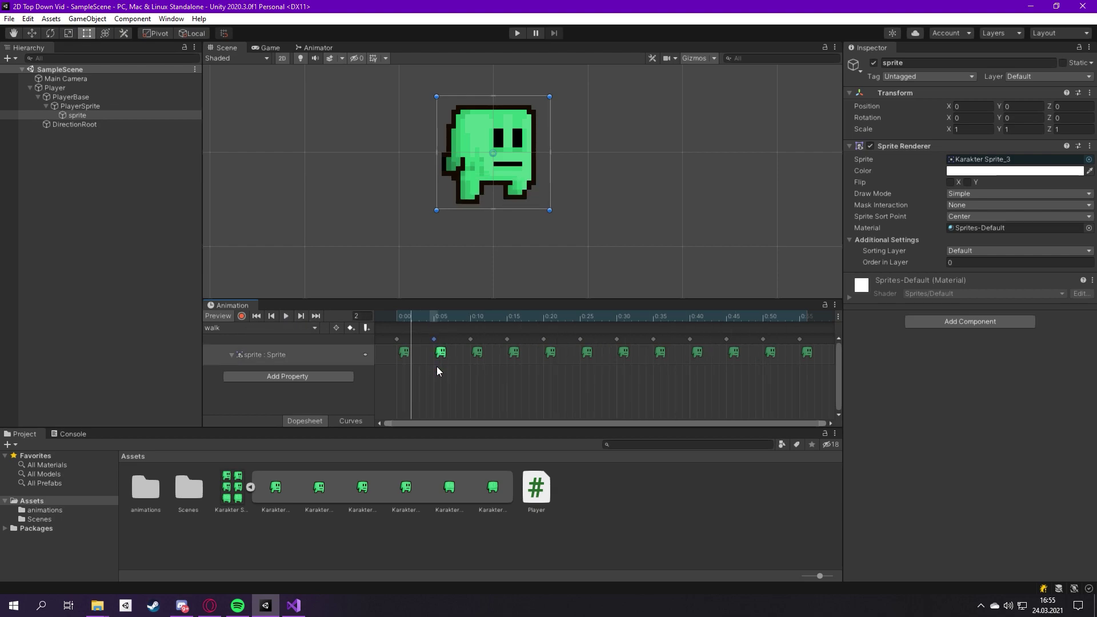
pyautogui.click(433, 321)
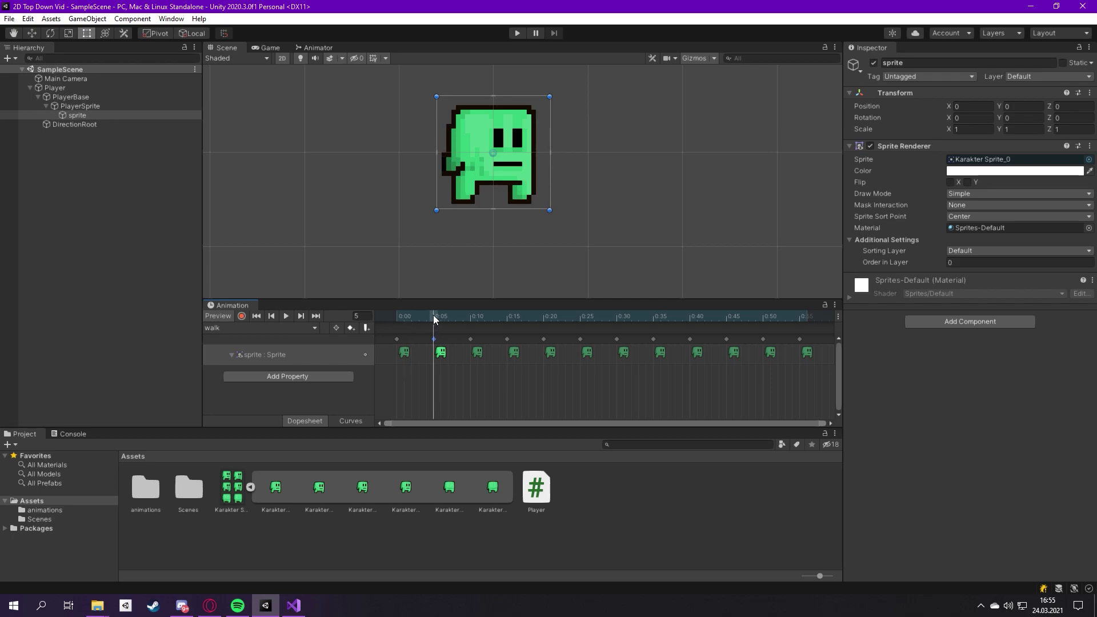
pyautogui.moveTo(434, 319); pyautogui.dragTo(470, 322)
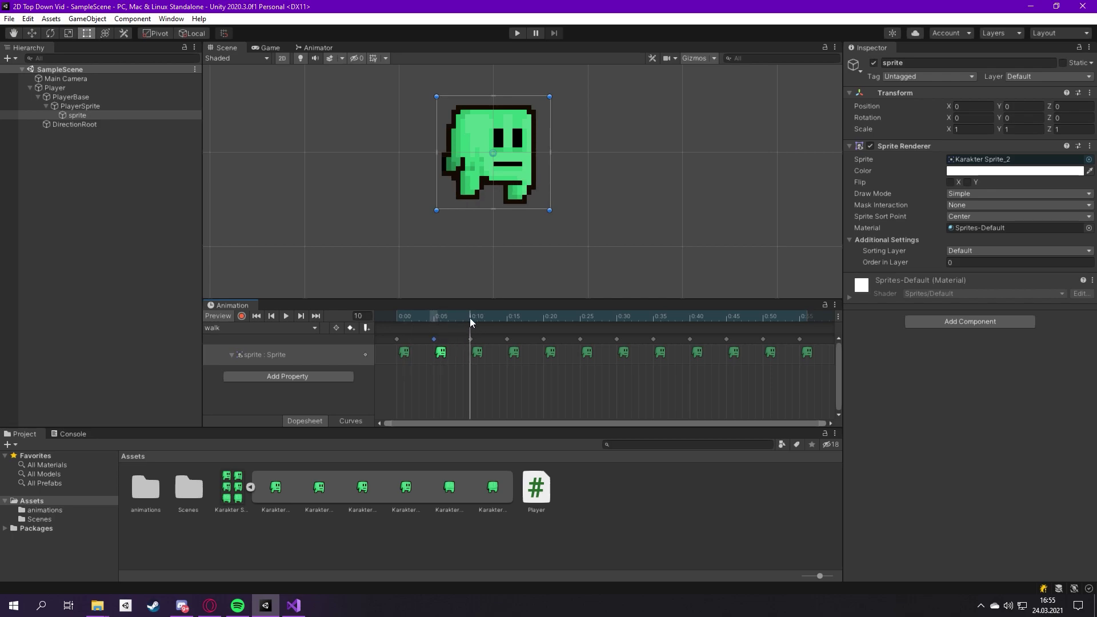
pyautogui.moveTo(469, 318); pyautogui.dragTo(510, 333)
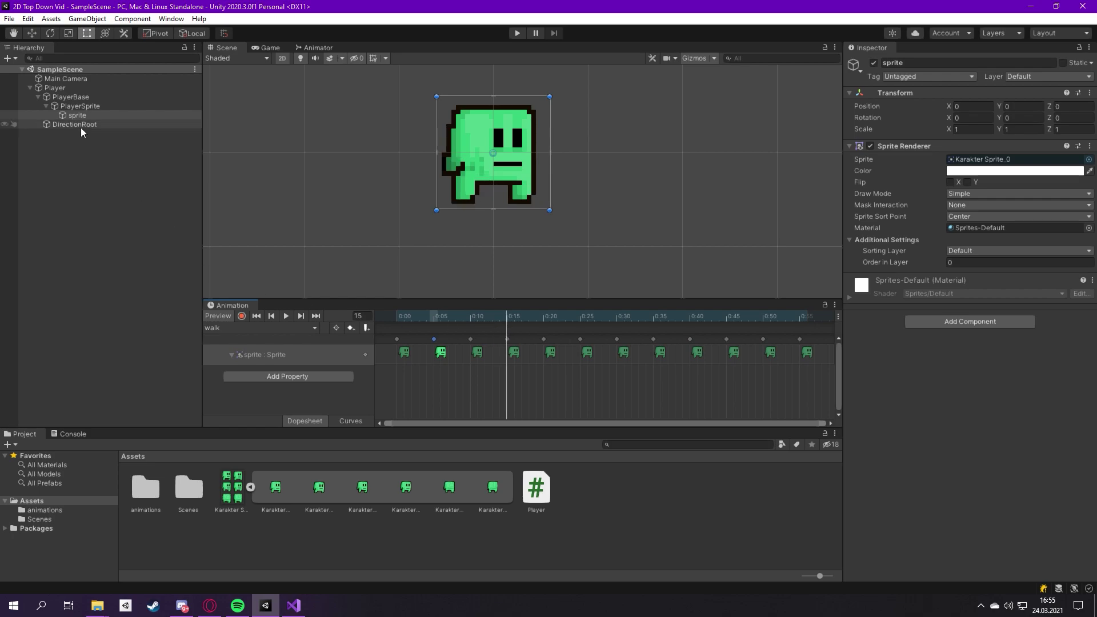
pyautogui.moveTo(260, 138); pyautogui.dragTo(270, 168, button='middle')
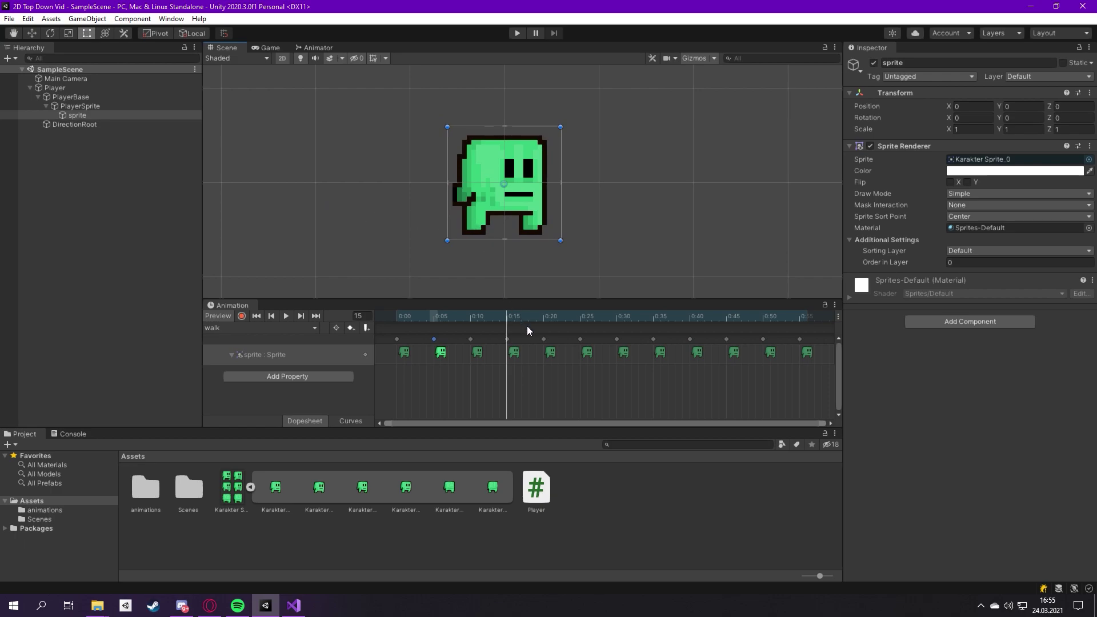
pyautogui.click(540, 322)
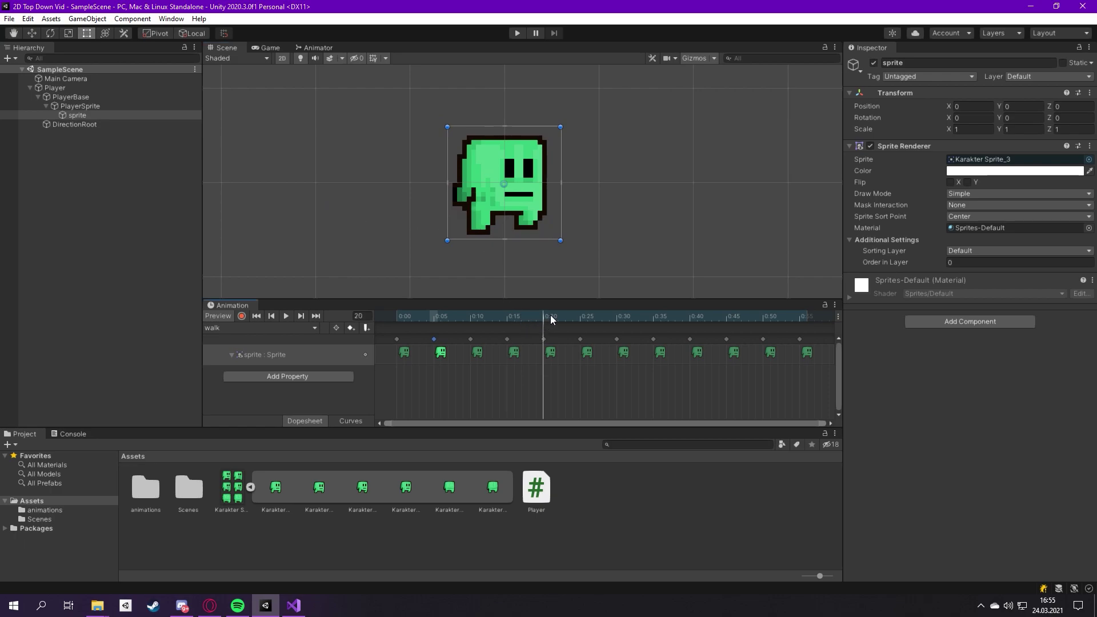
pyautogui.moveTo(550, 314); pyautogui.dragTo(588, 316)
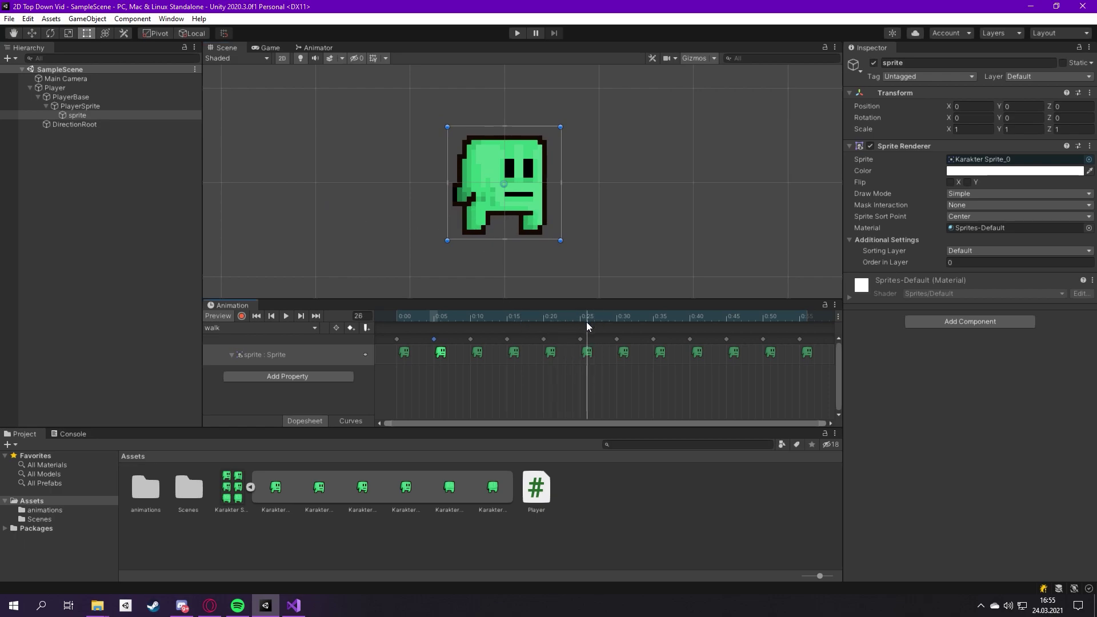
pyautogui.moveTo(491, 317)
pyautogui.mouseDown()
pyautogui.moveTo(503, 330)
pyautogui.moveTo(814, 332)
pyautogui.moveTo(693, 338)
pyautogui.mouseUp()
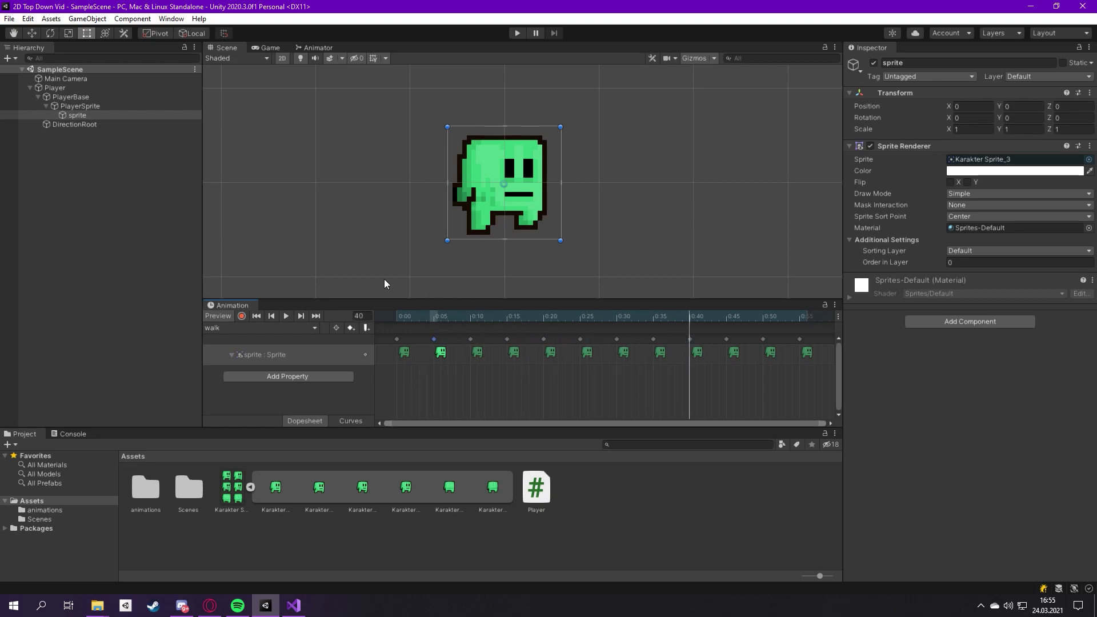
pyautogui.click(280, 328)
pyautogui.click(276, 356)
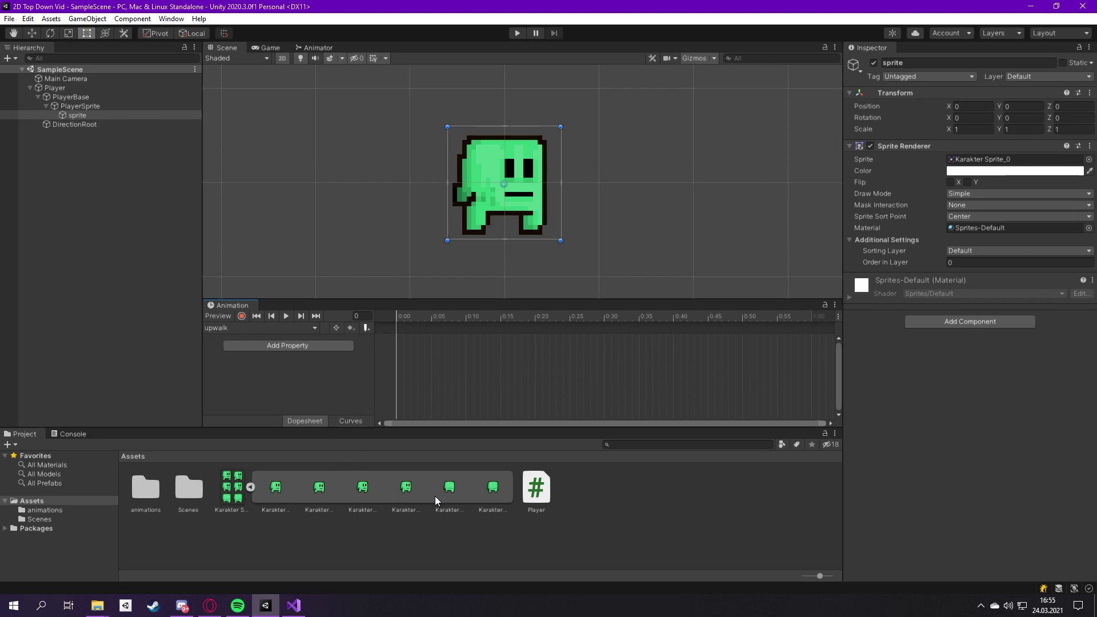
# Drop the wrongly targeted Player sprite track and add PlayerSprite's Sprite Renderer Sprite track to upwalk
pyautogui.moveTo(450, 495); pyautogui.dragTo(423, 375)
pyautogui.moveTo(399, 336); pyautogui.dragTo(399, 337)
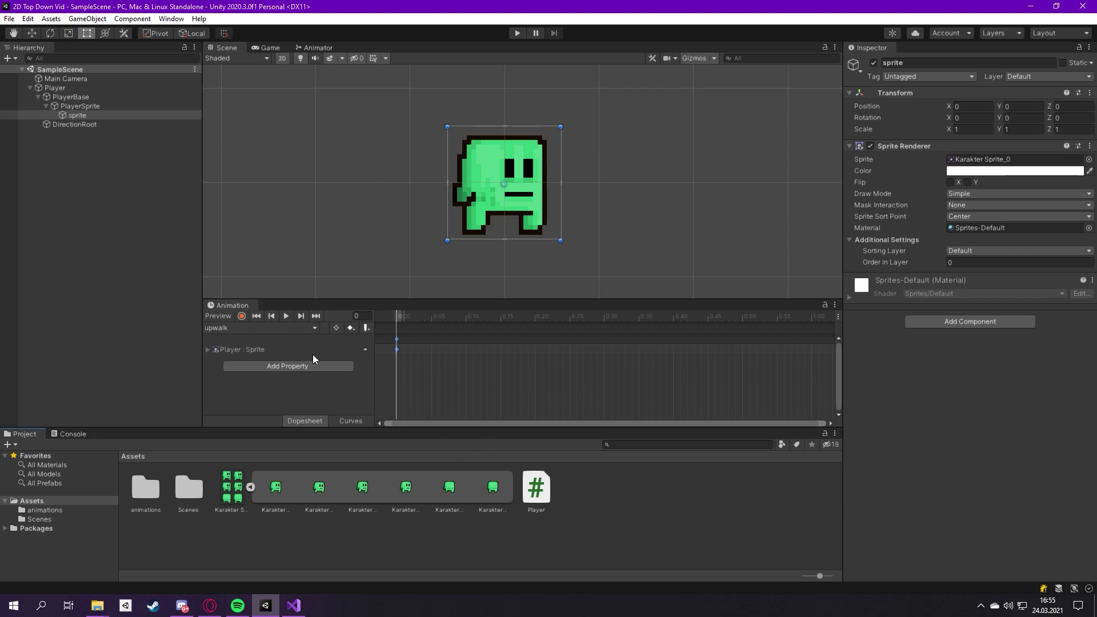
pyautogui.click(364, 349)
pyautogui.click(290, 344)
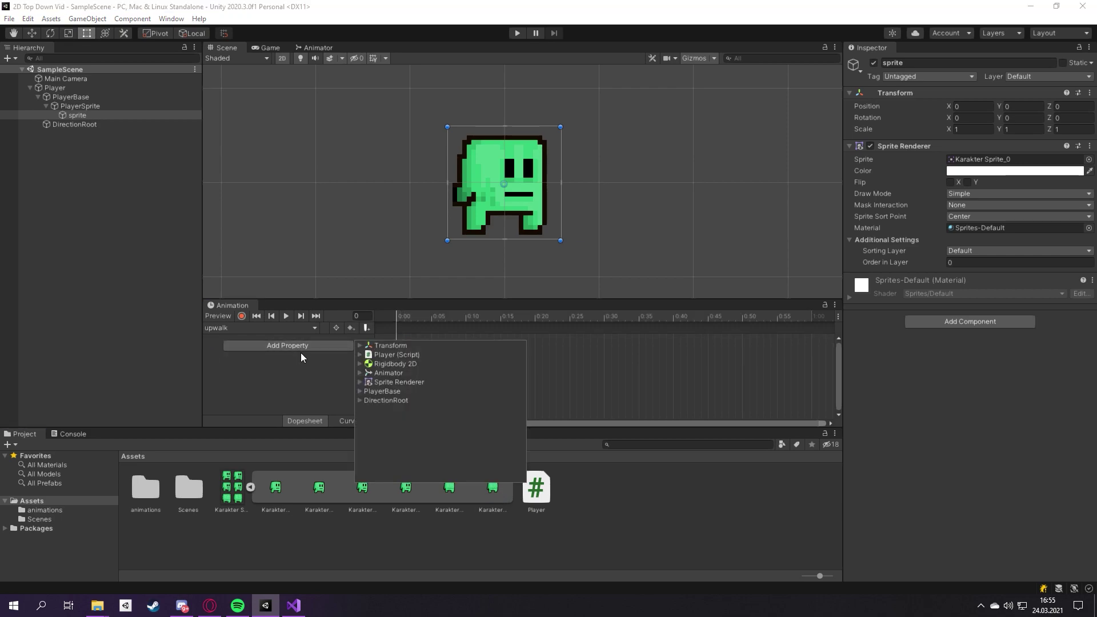
pyautogui.click(360, 391)
pyautogui.click(369, 419)
pyautogui.click(376, 447)
pyautogui.click(384, 473)
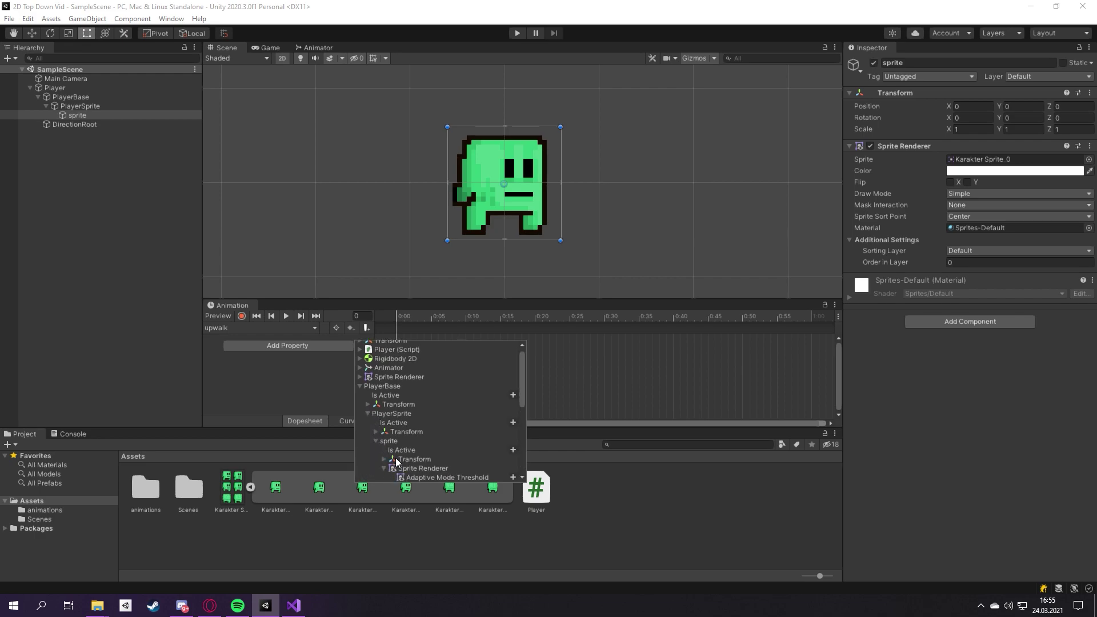
pyautogui.scroll(-5, 410, 461)
pyautogui.click(513, 468)
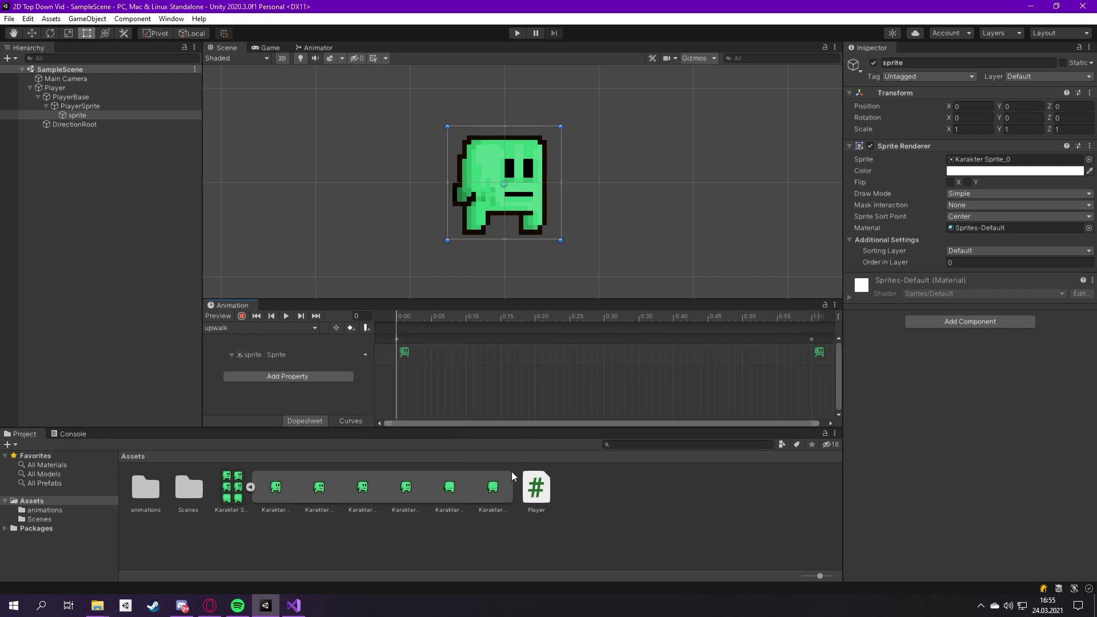
# Replace the end key with back-facing sprite keyframes at 0:00 and 0:05, then copy the pair
pyautogui.click(815, 341)
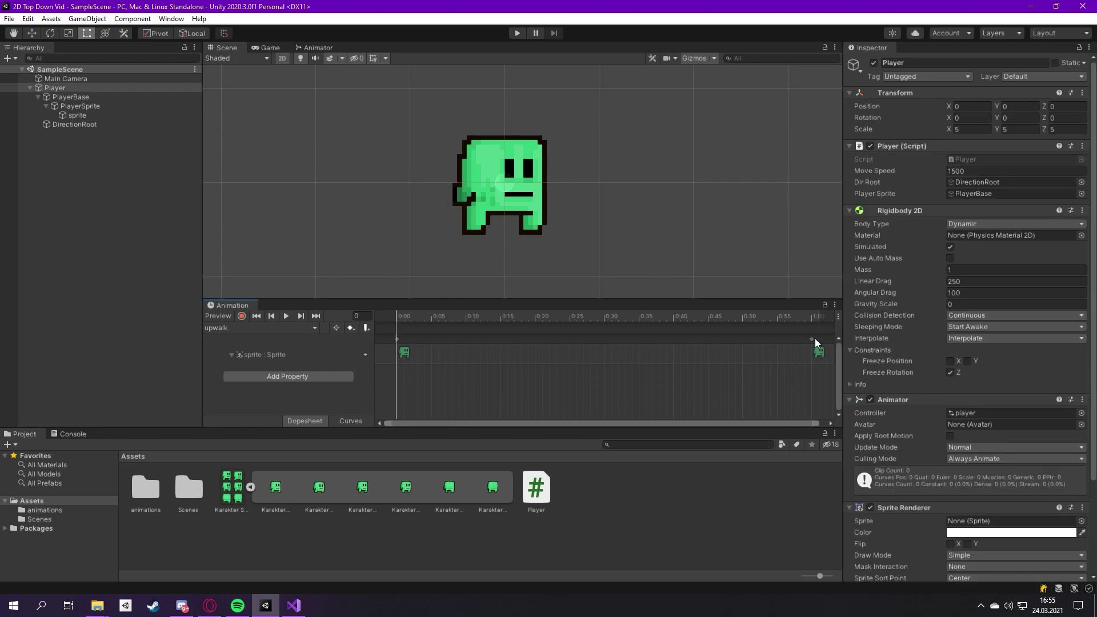
pyautogui.press('Delete')
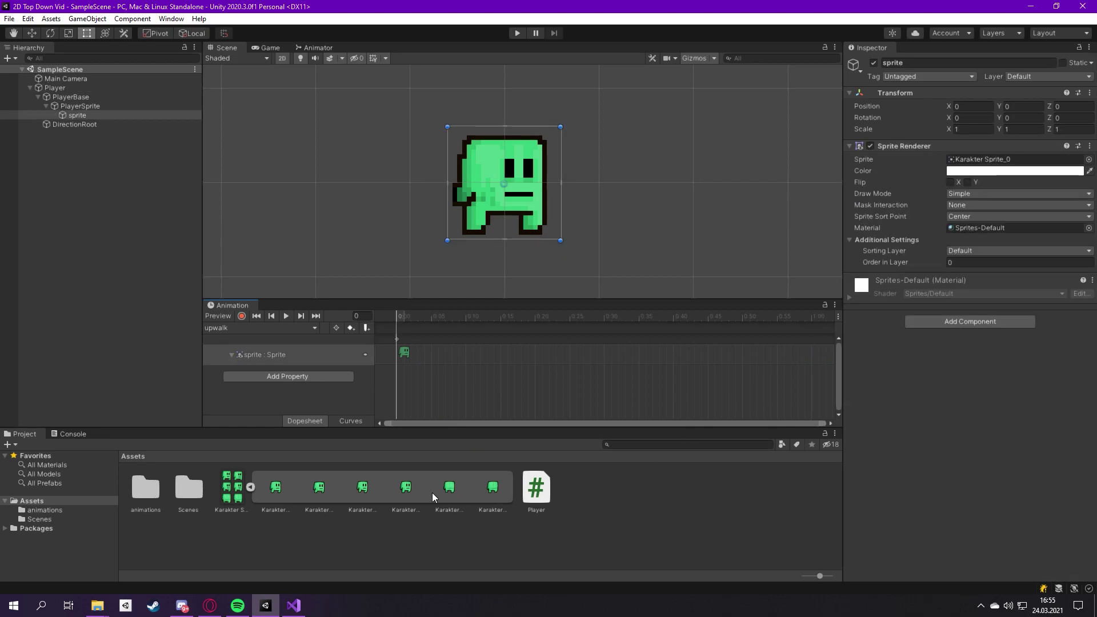
pyautogui.moveTo(457, 492); pyautogui.dragTo(434, 354)
pyautogui.moveTo(467, 343); pyautogui.dragTo(394, 343)
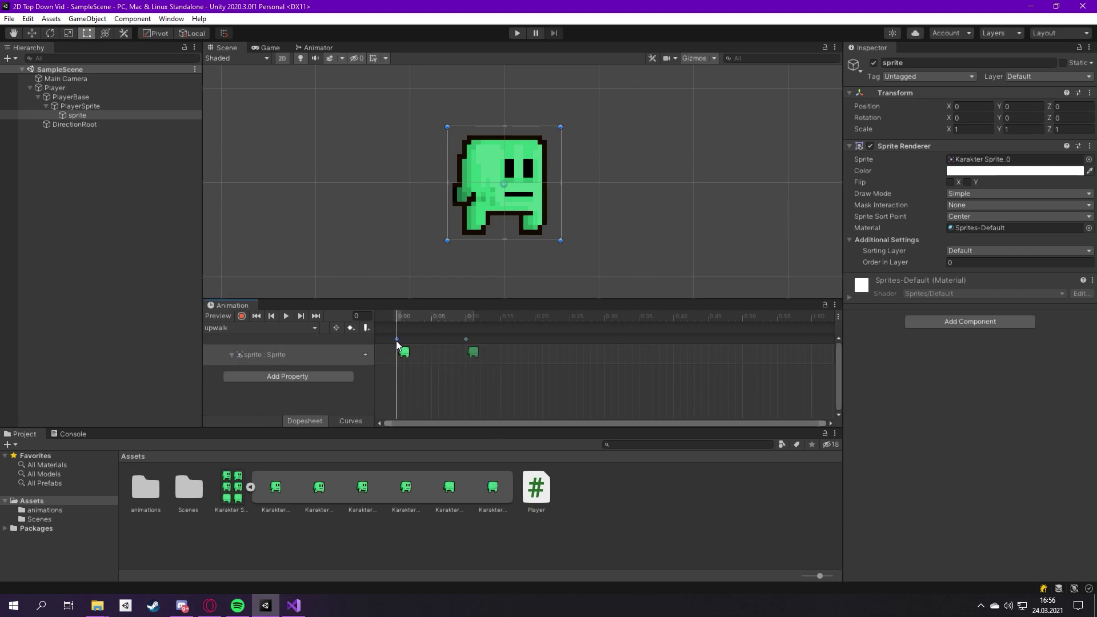
pyautogui.moveTo(472, 349); pyautogui.dragTo(436, 349)
pyautogui.keyDown('shift'); pyautogui.click(396, 341); pyautogui.keyUp('shift')
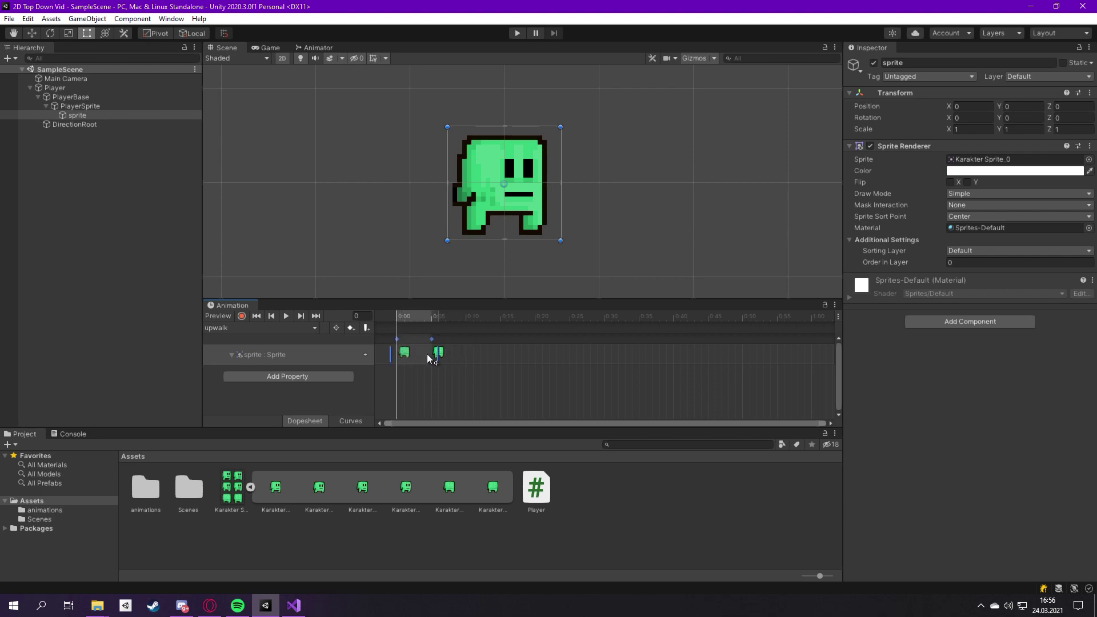
pyautogui.moveTo(472, 325); pyautogui.dragTo(466, 326)
pyautogui.hotkey('ctrl', 'v')
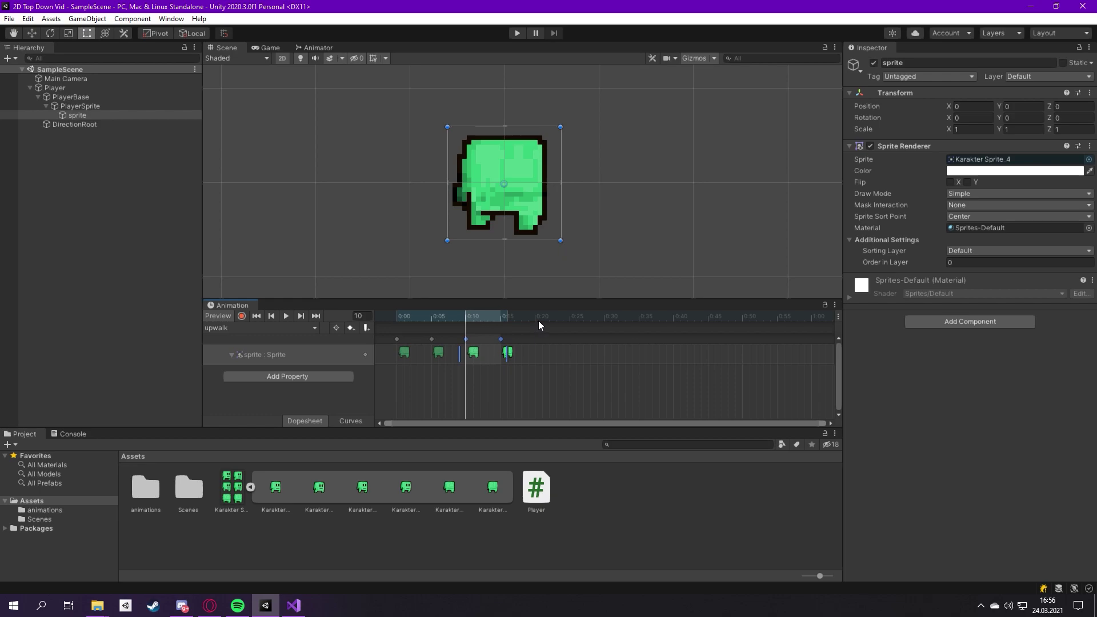
# Paste the keyframe pair at 0:10 and 0:30, previewing the upwalk loop
pyautogui.click(537, 321)
pyautogui.hotkey('ctrl', 'v')
pyautogui.click(286, 316)
pyautogui.click(288, 316)
pyautogui.click(604, 317)
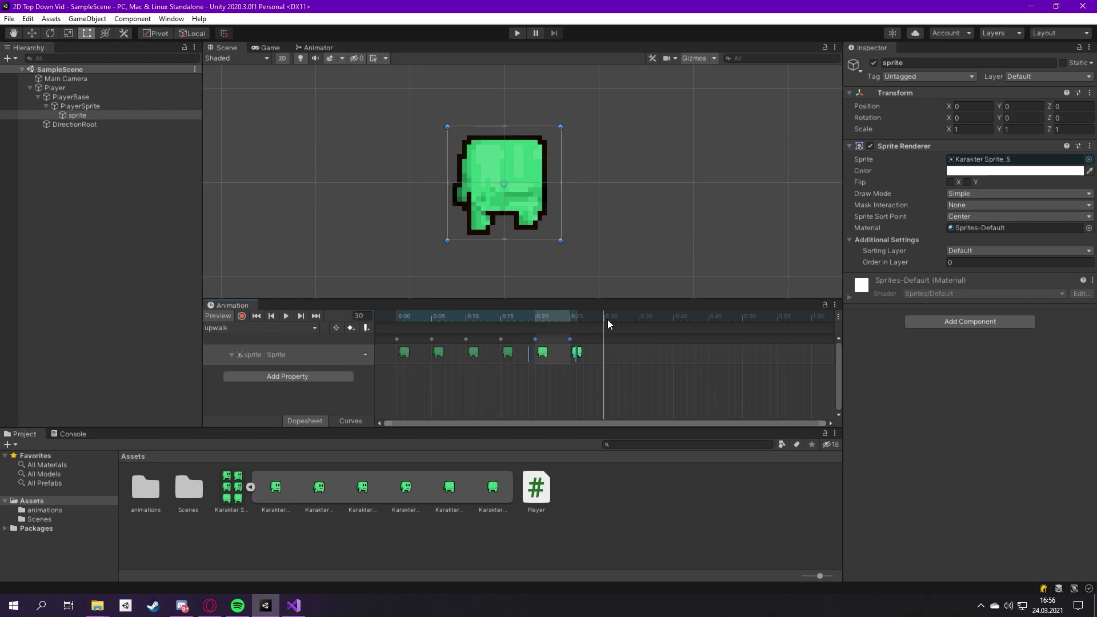
pyautogui.hotkey('ctrl', 'v')
pyautogui.click(287, 317)
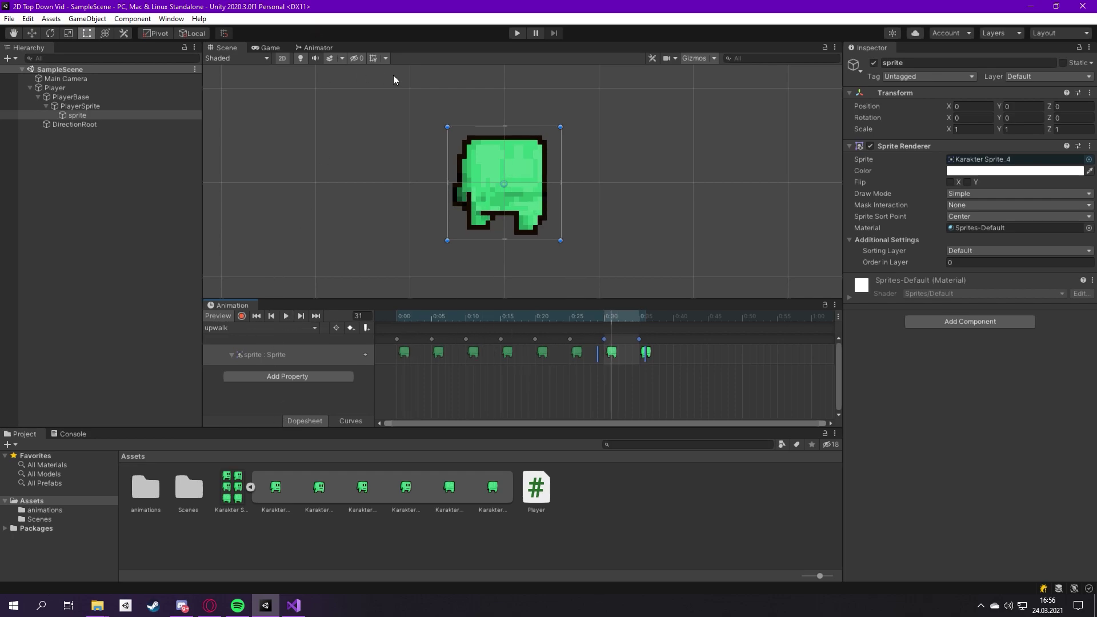
# Scrub the upwalk clip back to frame 0 and pan the scene around the character
pyautogui.scroll(1, 692, 171)
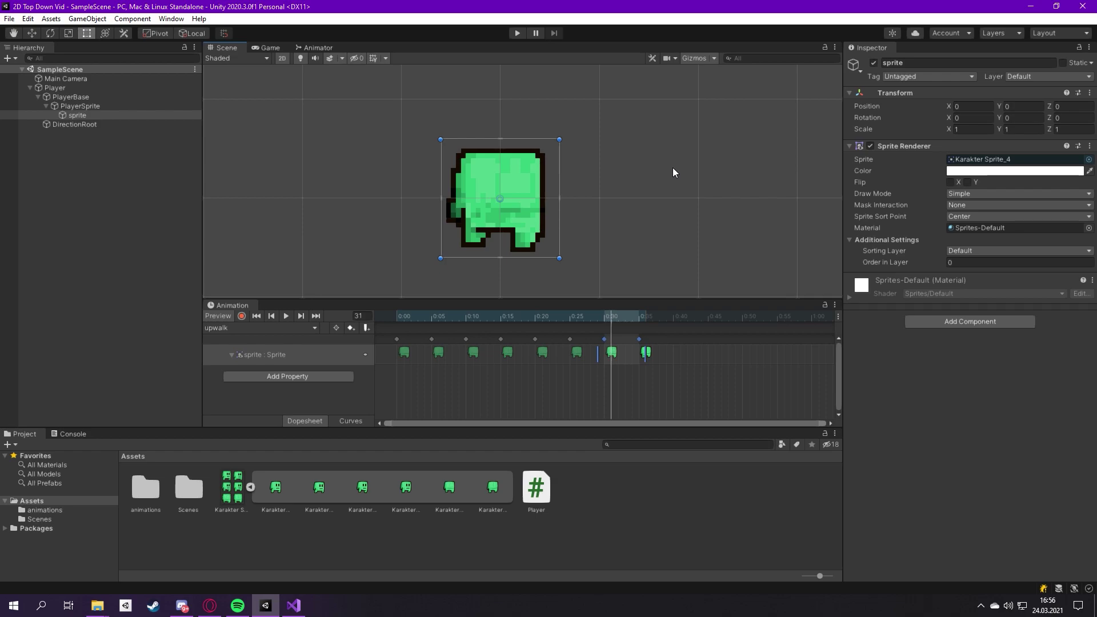
pyautogui.moveTo(633, 173); pyautogui.dragTo(674, 193, button='middle')
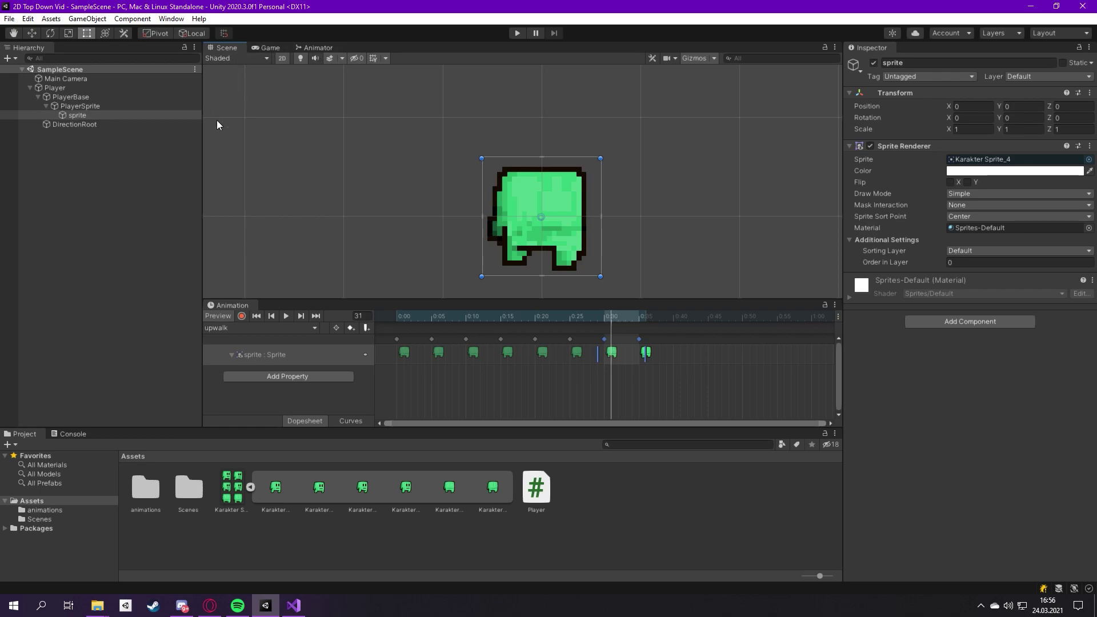
pyautogui.moveTo(597, 319); pyautogui.dragTo(397, 331)
pyautogui.scroll(-2, 612, 142)
pyautogui.moveTo(613, 143); pyautogui.dragTo(514, 188, button='middle')
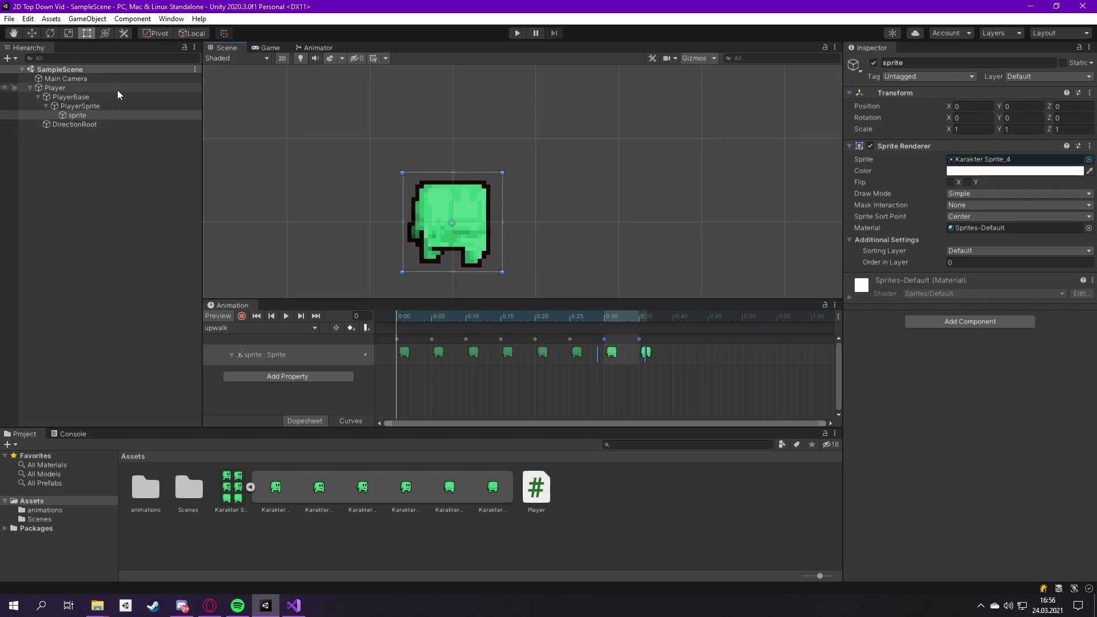
pyautogui.scroll(-1, 348, 129)
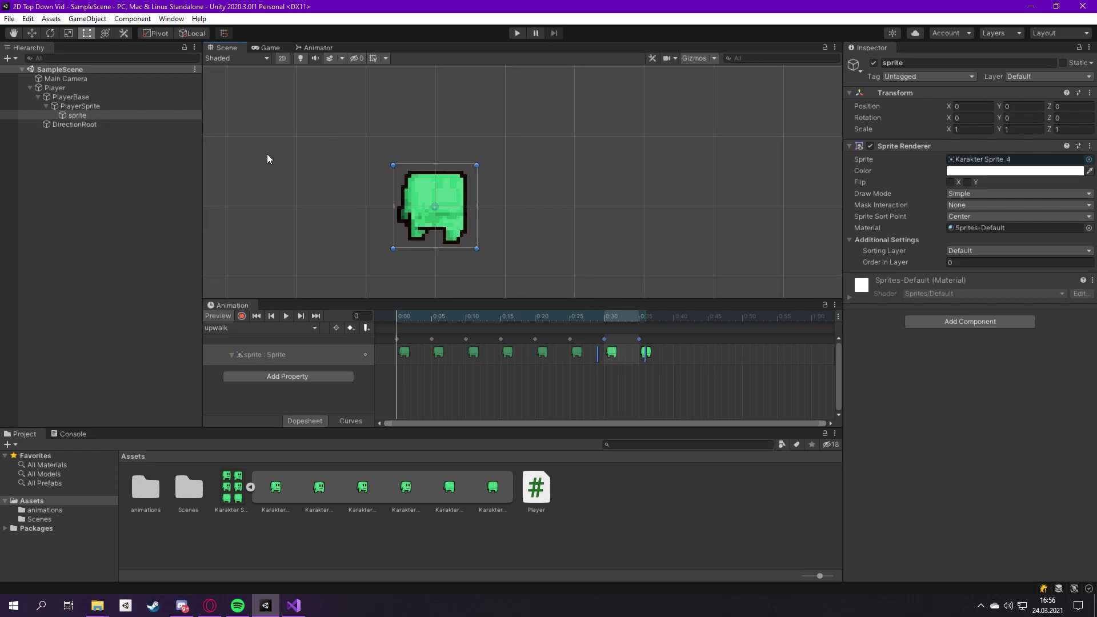
pyautogui.moveTo(571, 202); pyautogui.dragTo(617, 193, button='middle')
pyautogui.scroll(-1, 617, 193)
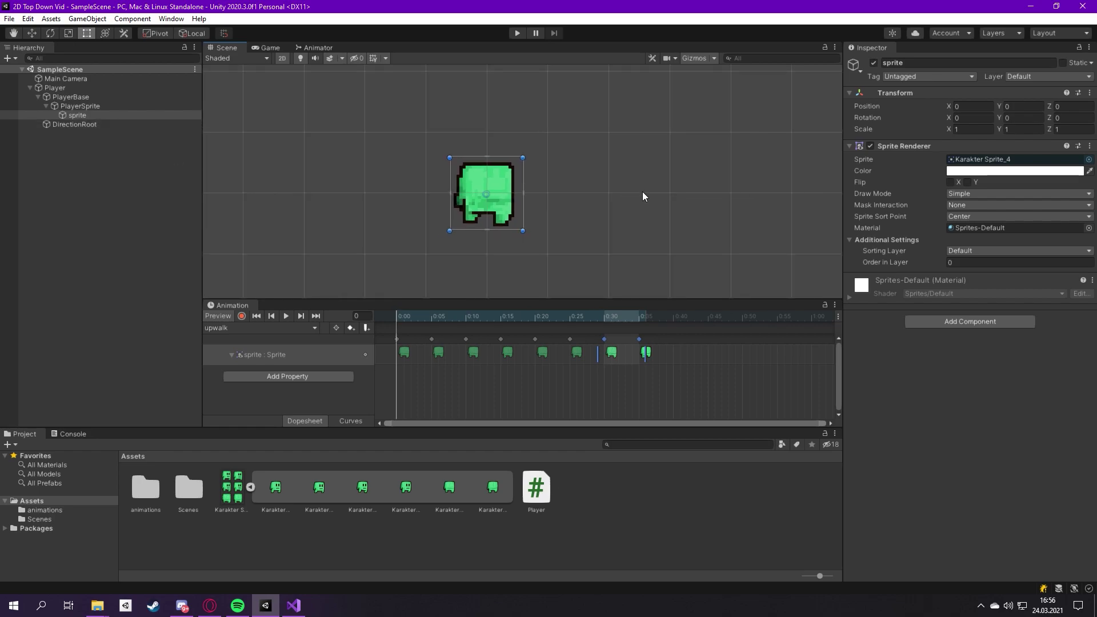
# Move the playhead to frame 39, then switch the Animation window to the idle clip
pyautogui.click(664, 318)
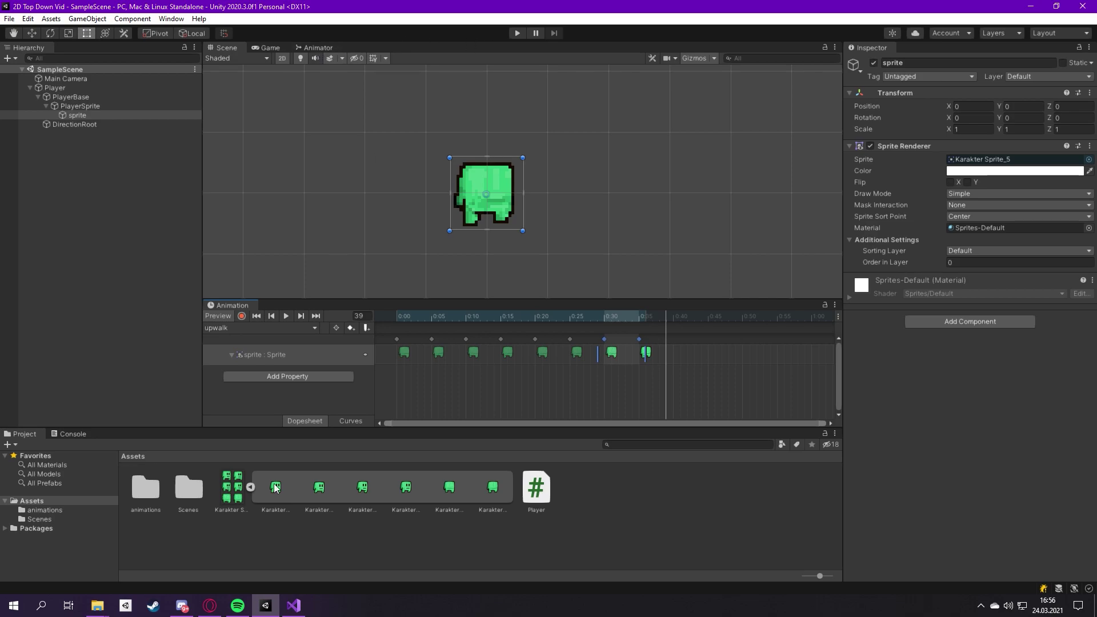
pyautogui.click(310, 328)
pyautogui.click(279, 340)
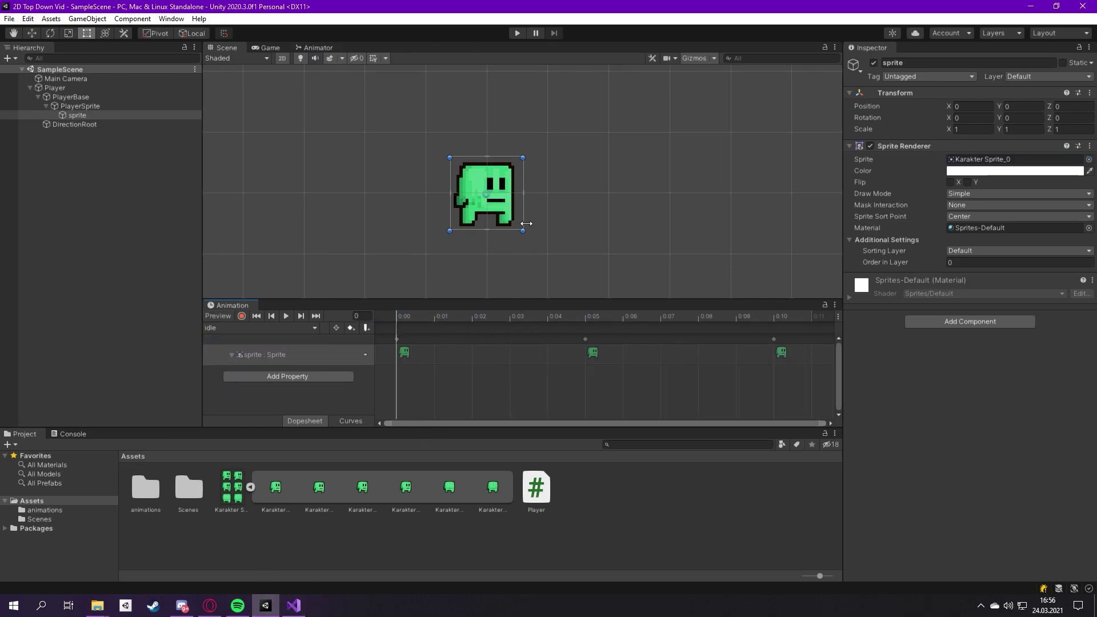
pyautogui.scroll(3, 511, 220)
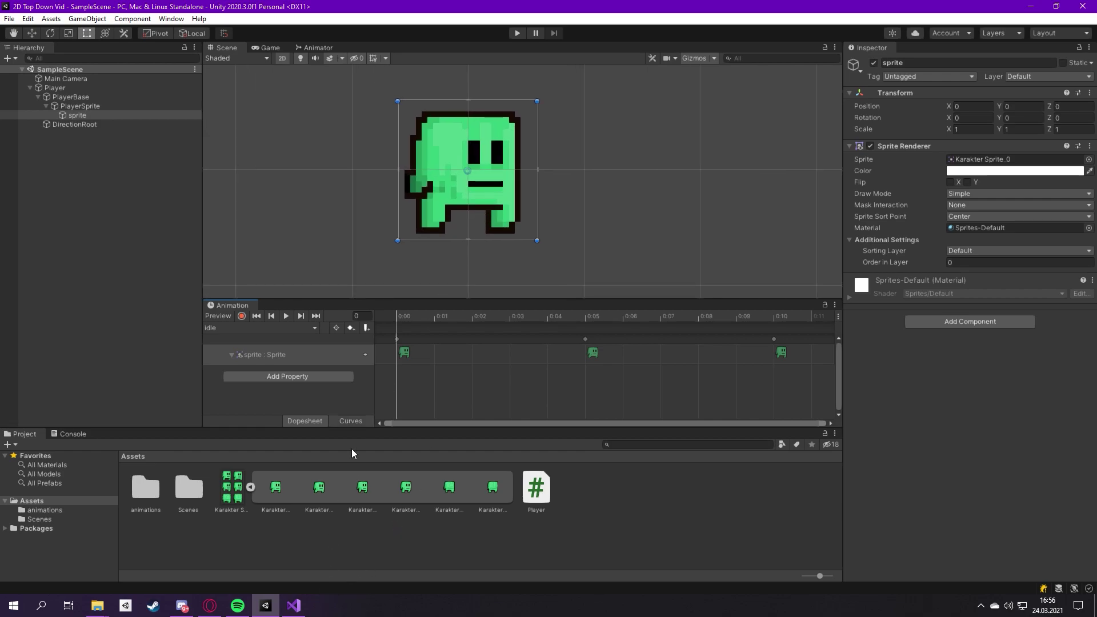
# Review the Animator's move and isup parameters, then bring Player.cs up in Visual Studio
pyautogui.click(294, 606)
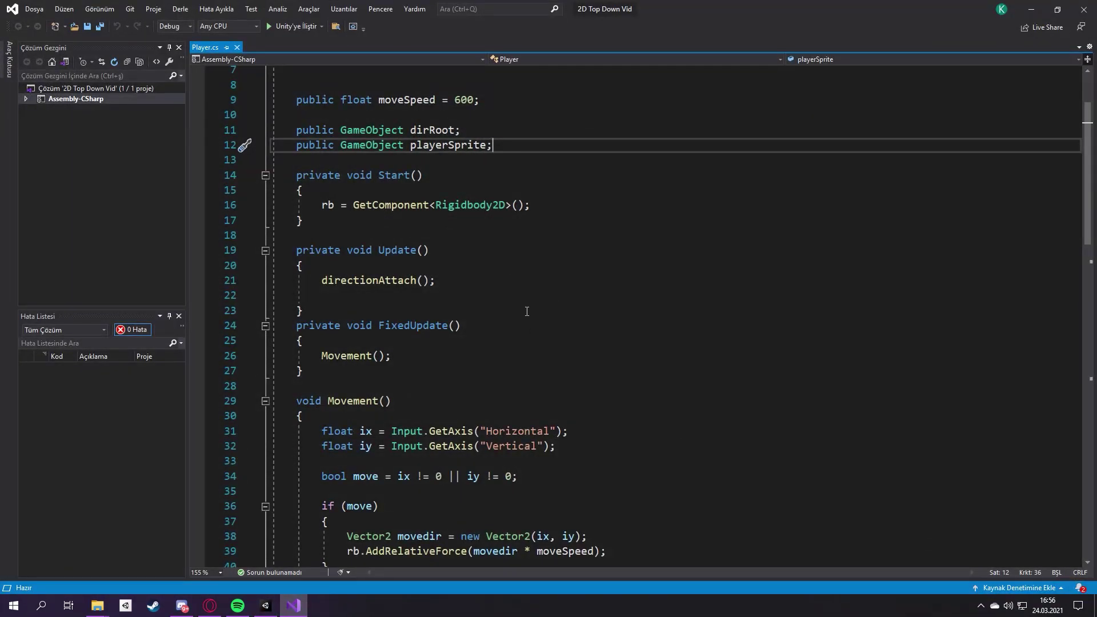
pyautogui.click(298, 601)
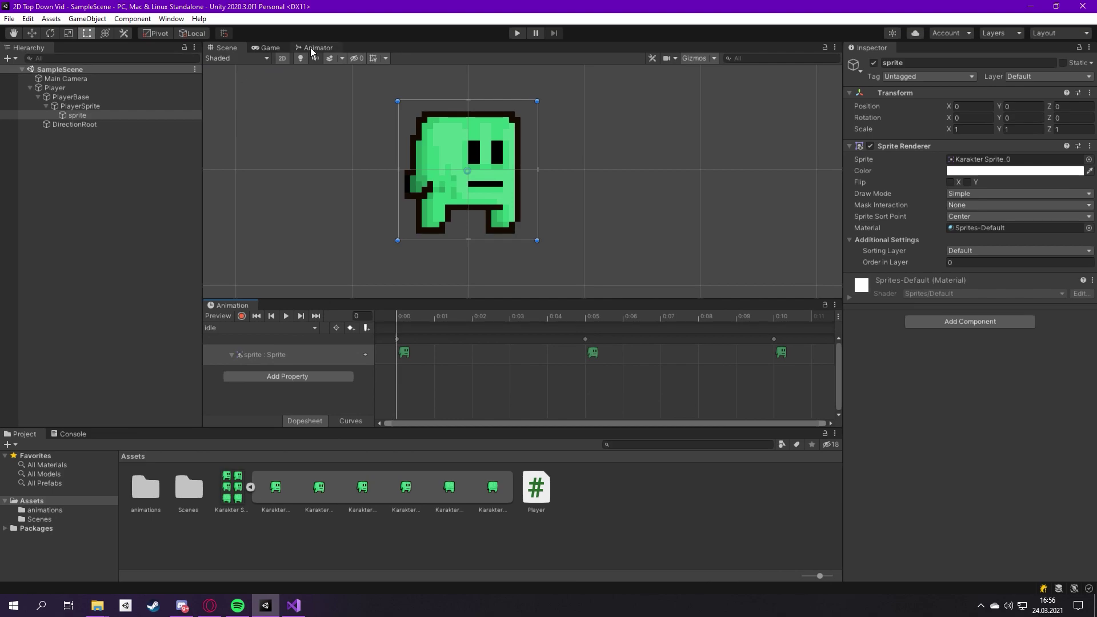
pyautogui.click(313, 48)
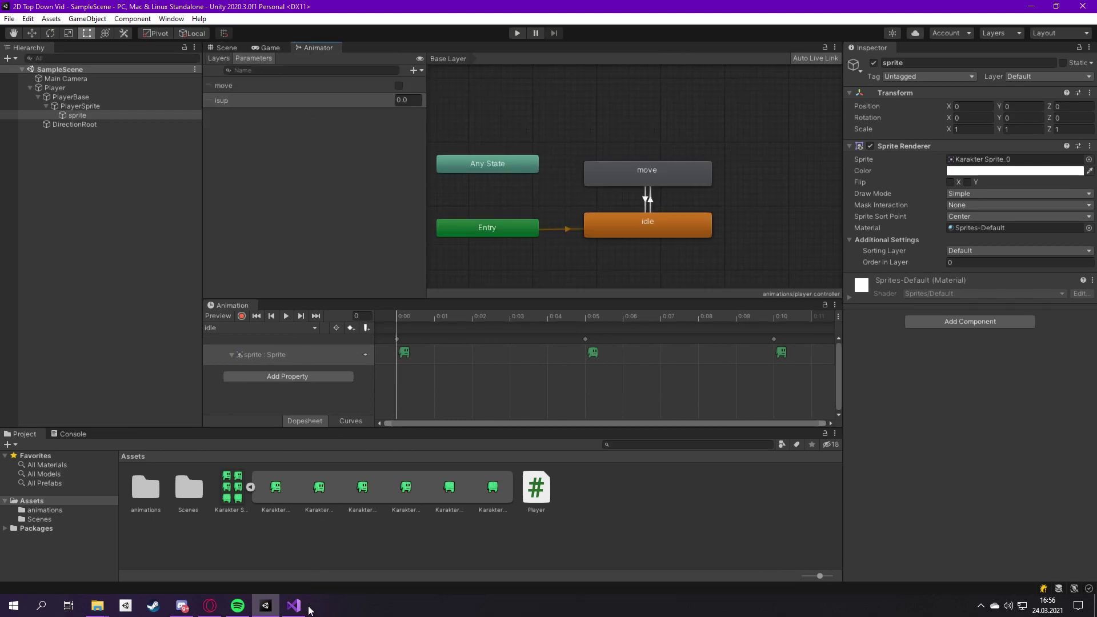
pyautogui.click(293, 605)
pyautogui.scroll(-2, 474, 298)
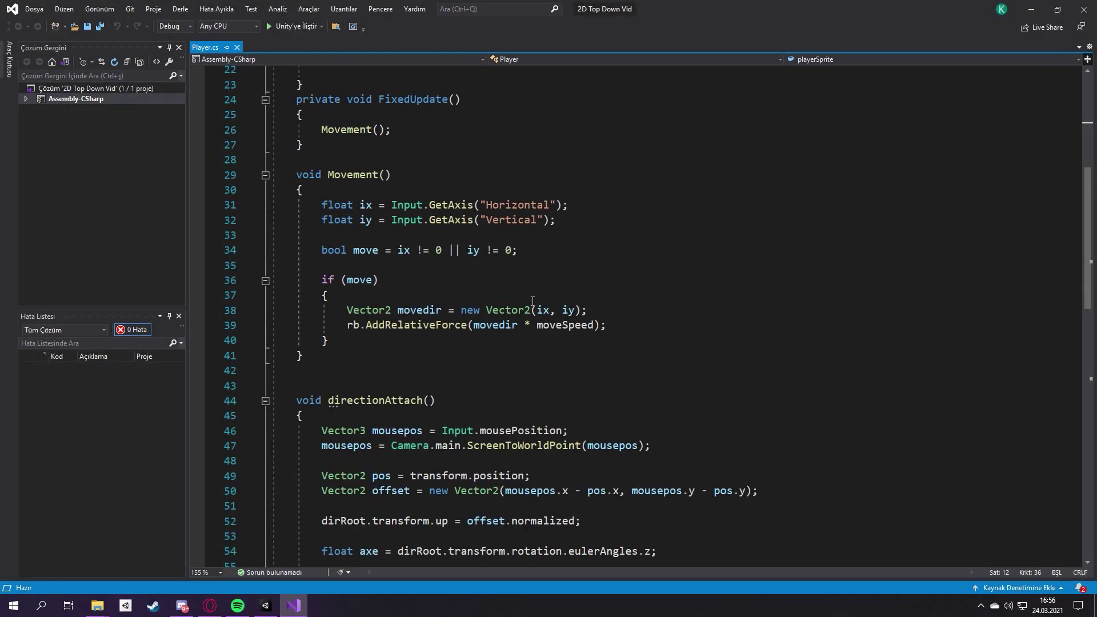
# Add ForceMode2D.Force as the second argument of rb.AddRelativeForce on line 39
pyautogui.keyDown('ctrl'); pyautogui.scroll(2, 533, 300); pyautogui.keyUp('ctrl')
pyautogui.hotkey('ctrl', 's')
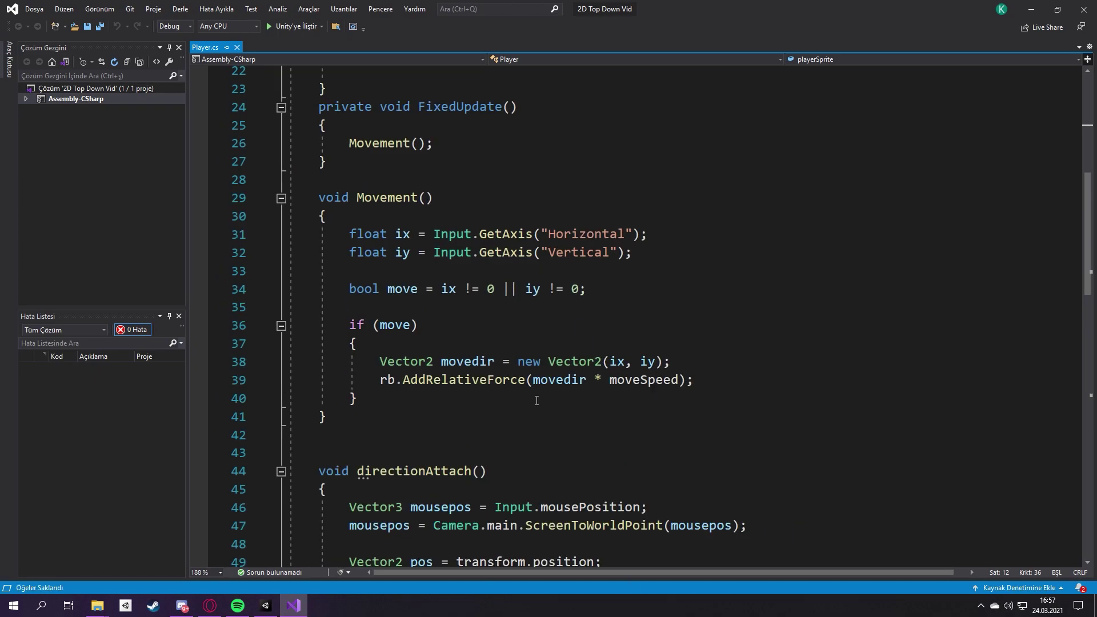
pyautogui.moveTo(526, 383); pyautogui.dragTo(388, 389)
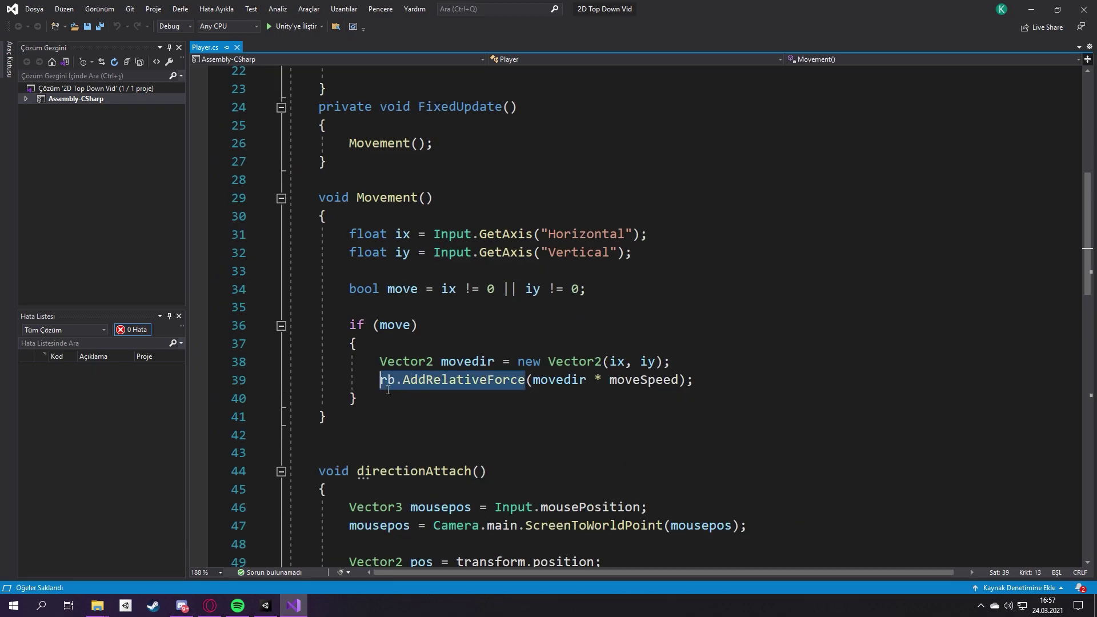
pyautogui.moveTo(685, 380); pyautogui.dragTo(381, 380)
pyautogui.click(685, 379)
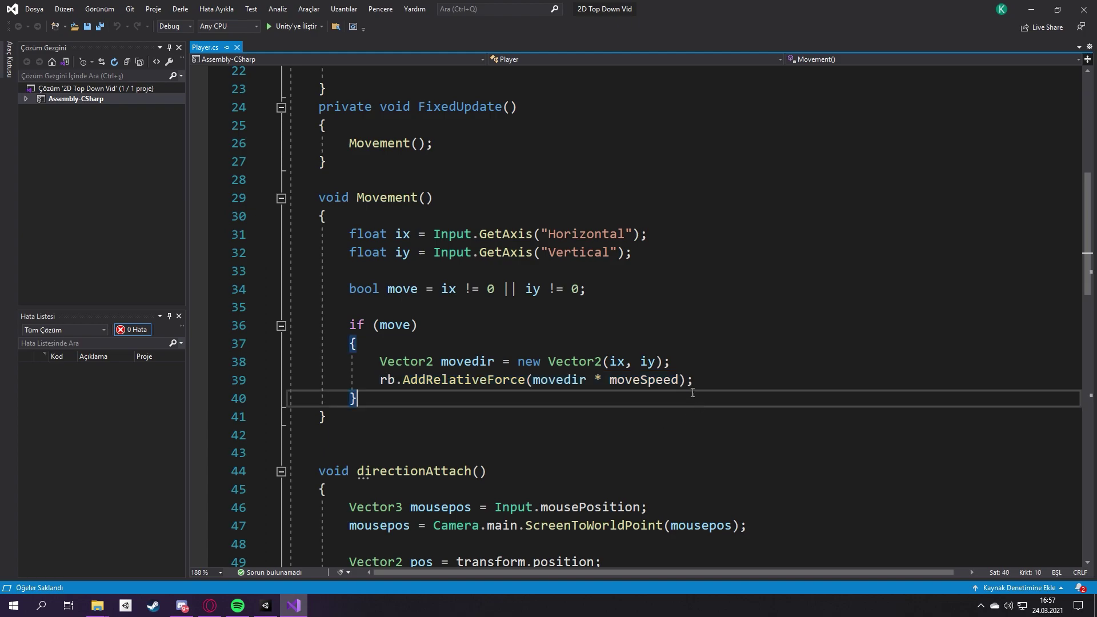
pyautogui.press('Left')
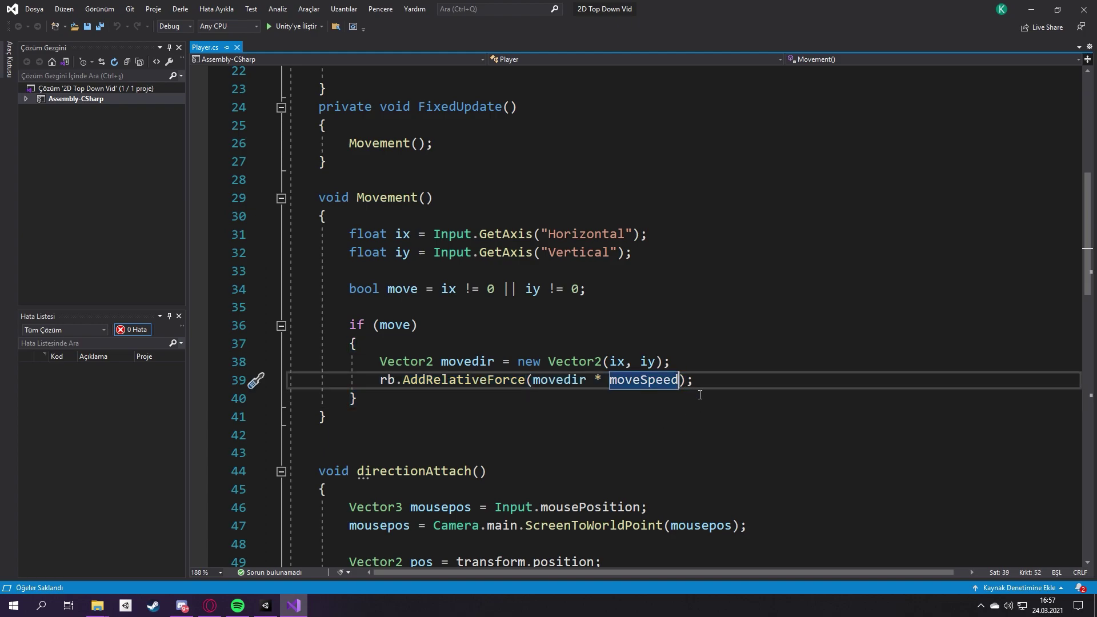
pyautogui.write(', for')
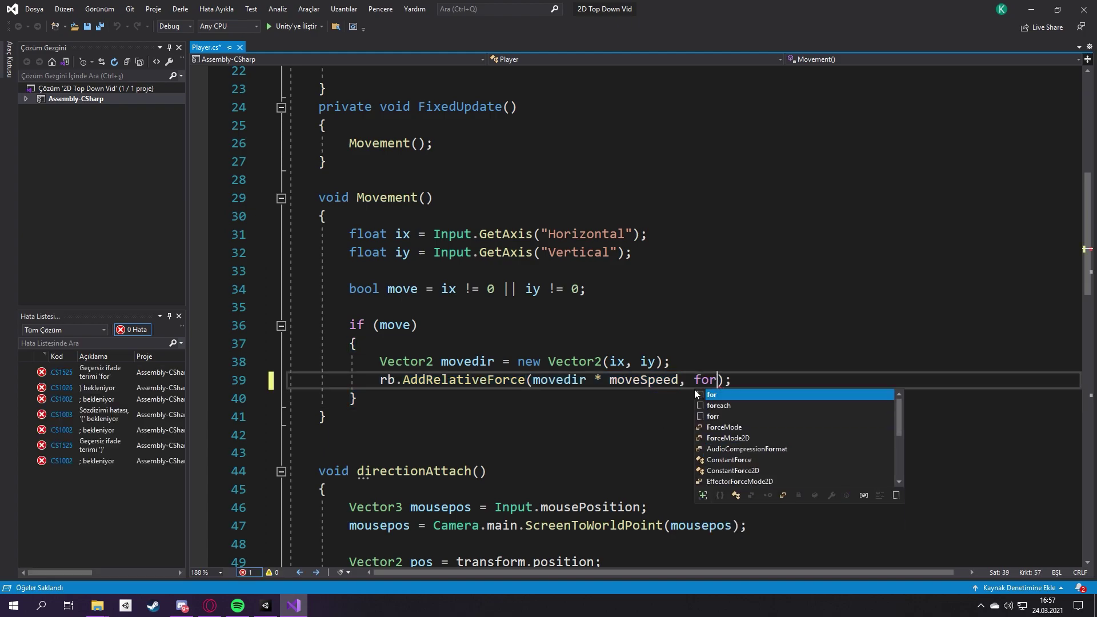
pyautogui.press('Down')
pyautogui.press('Down')
pyautogui.press('Down')
pyautogui.press('Down')
pyautogui.press('Tab')
pyautogui.write('.')
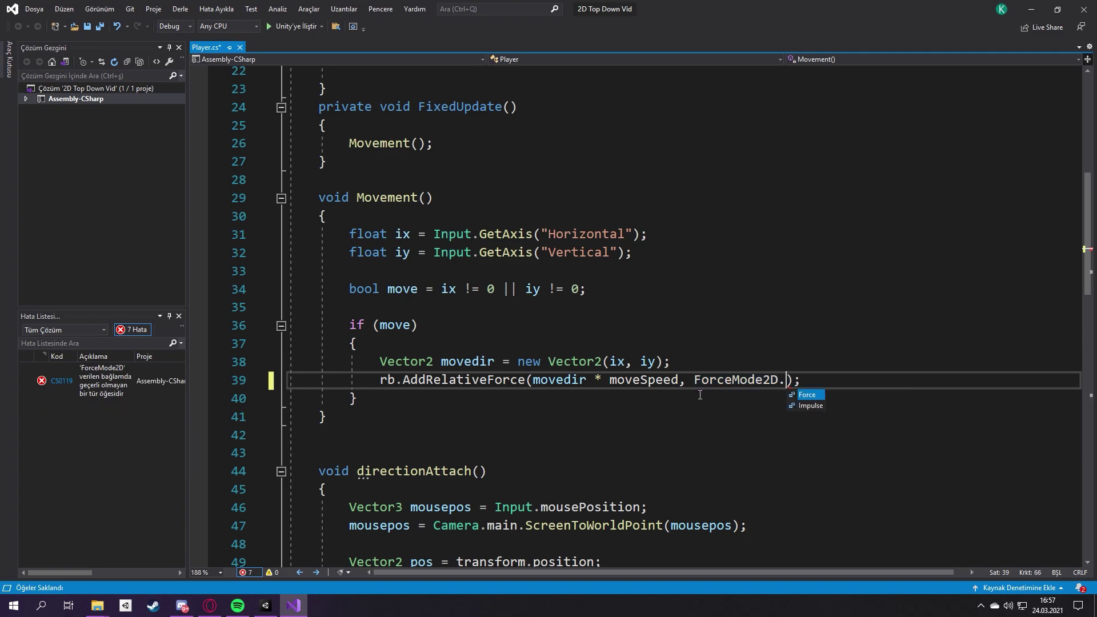
pyautogui.press('Tab')
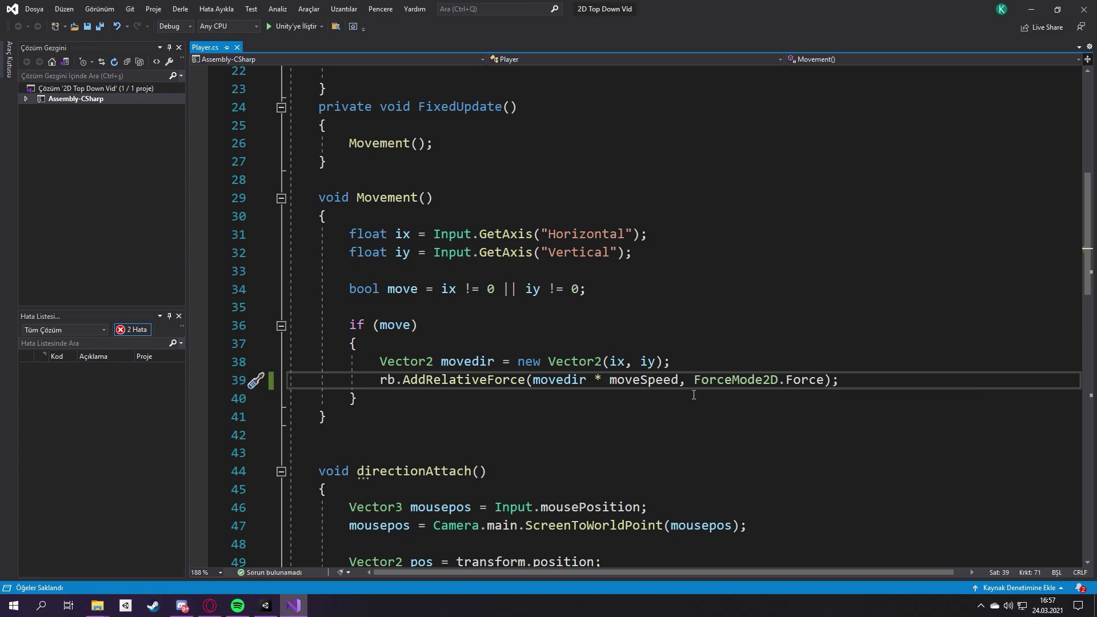
# Insert two blank lines below the move check on line 35 and save Player.cs
pyautogui.click(528, 309)
pyautogui.press('Return')
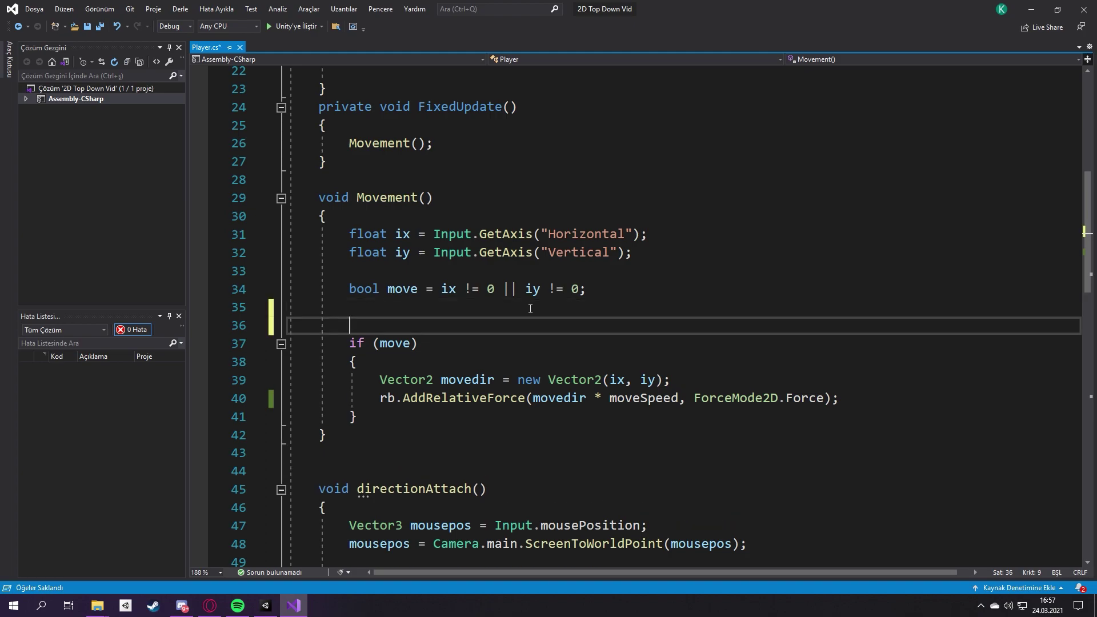
pyautogui.press('Return')
pyautogui.press('Up')
pyautogui.press('Up')
pyautogui.hotkey('ctrl', 's')
pyautogui.moveTo(586, 289); pyautogui.dragTo(356, 293)
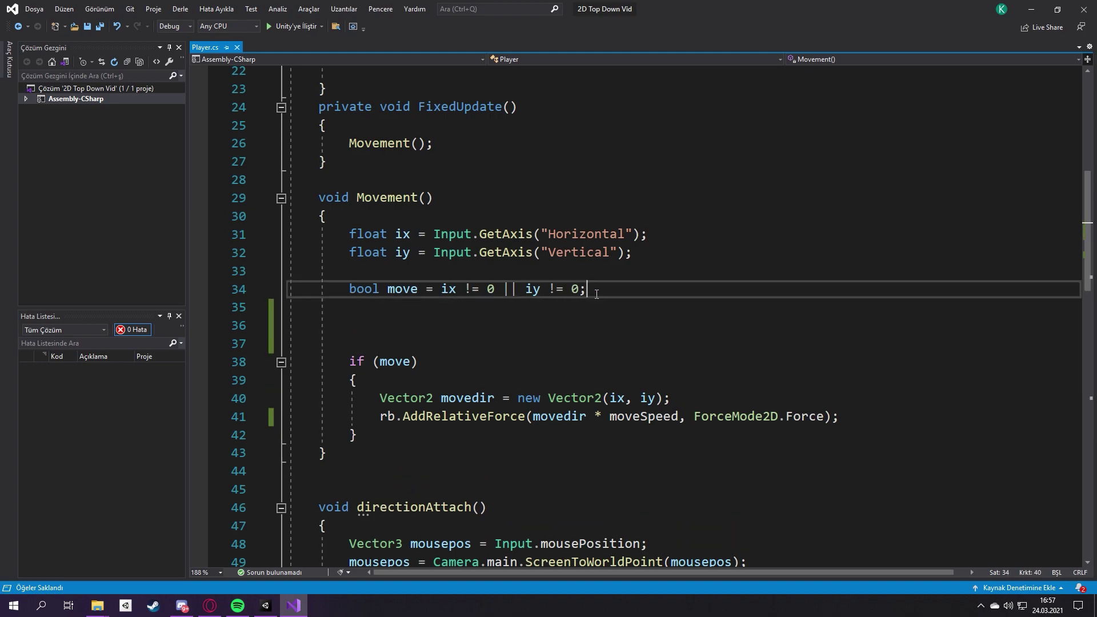
pyautogui.click(373, 311)
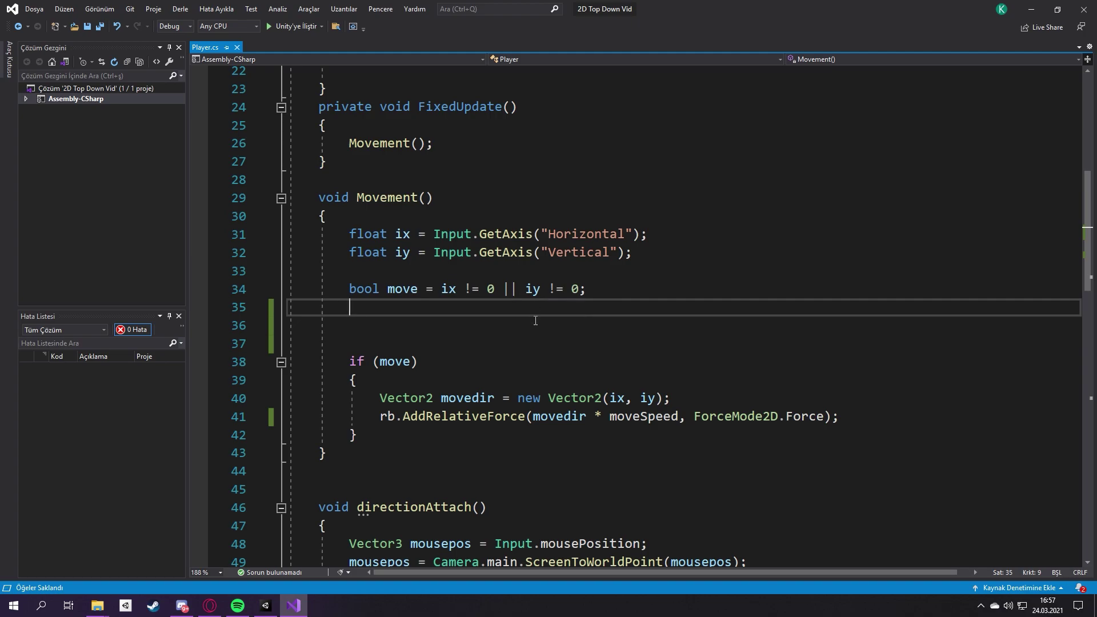
pyautogui.keyDown('ctrl'); pyautogui.scroll(-2, 579, 335); pyautogui.keyUp('ctrl')
pyautogui.scroll(7, 579, 336)
pyautogui.click(437, 177)
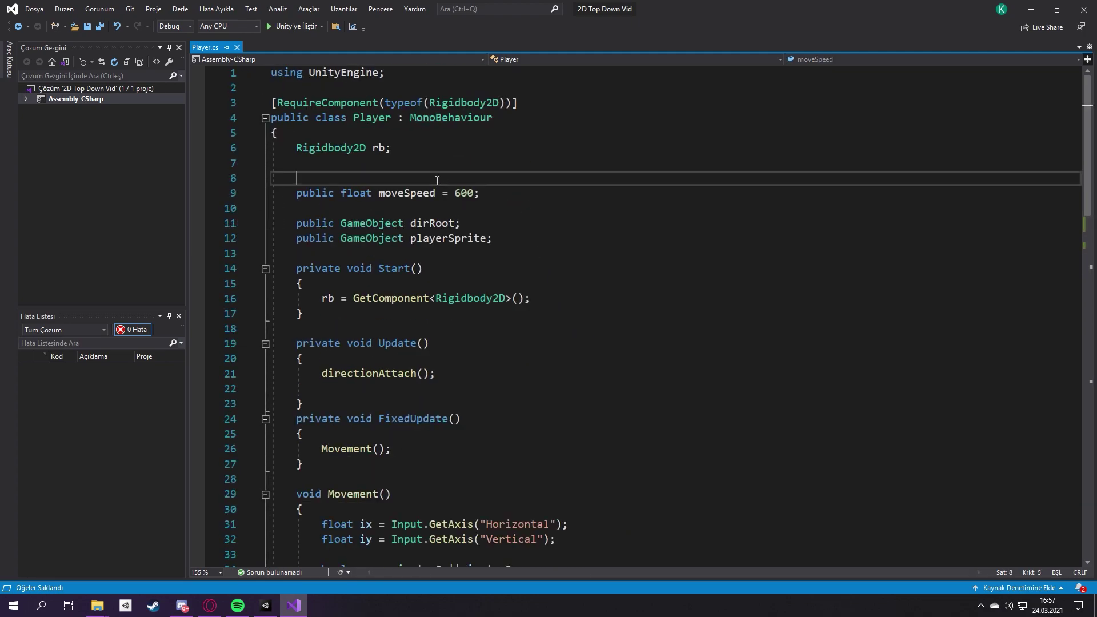
# Declare an 'Animator anim;' field below the Rigidbody2D field and save
pyautogui.press('Return')
pyautogui.press('Up')
pyautogui.write('Anima')
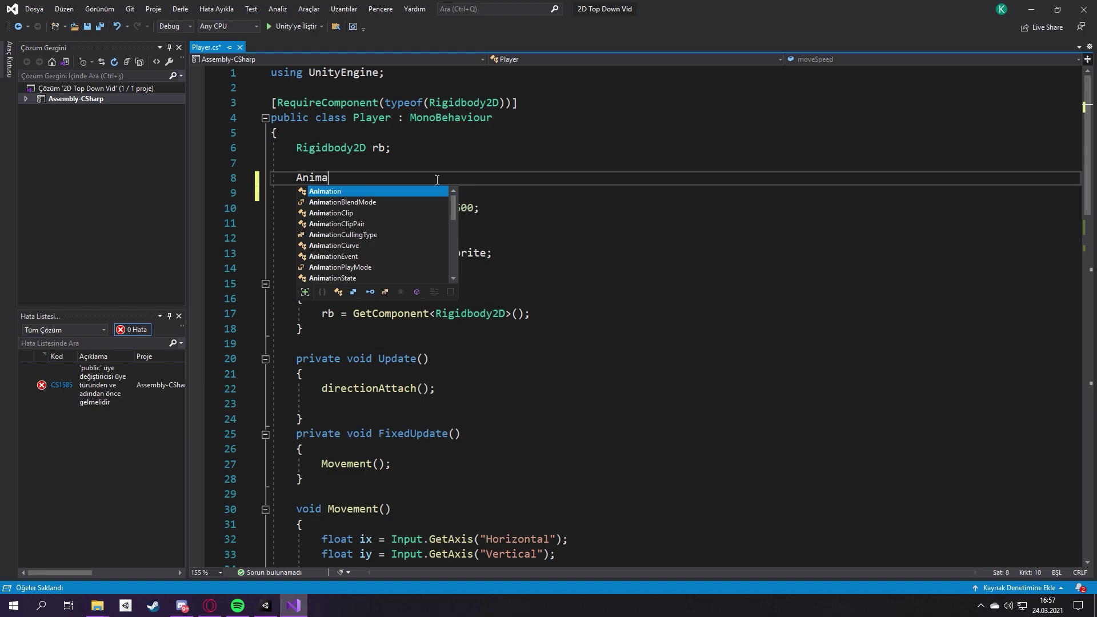
pyautogui.press('Down')
pyautogui.press('Down')
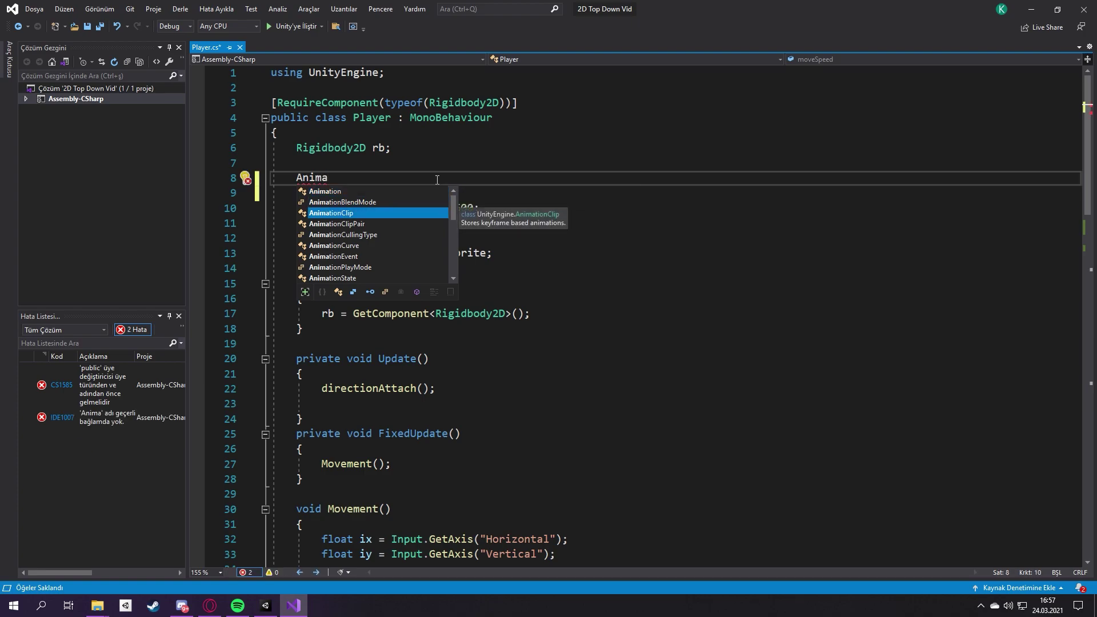
pyautogui.write('tor anim')
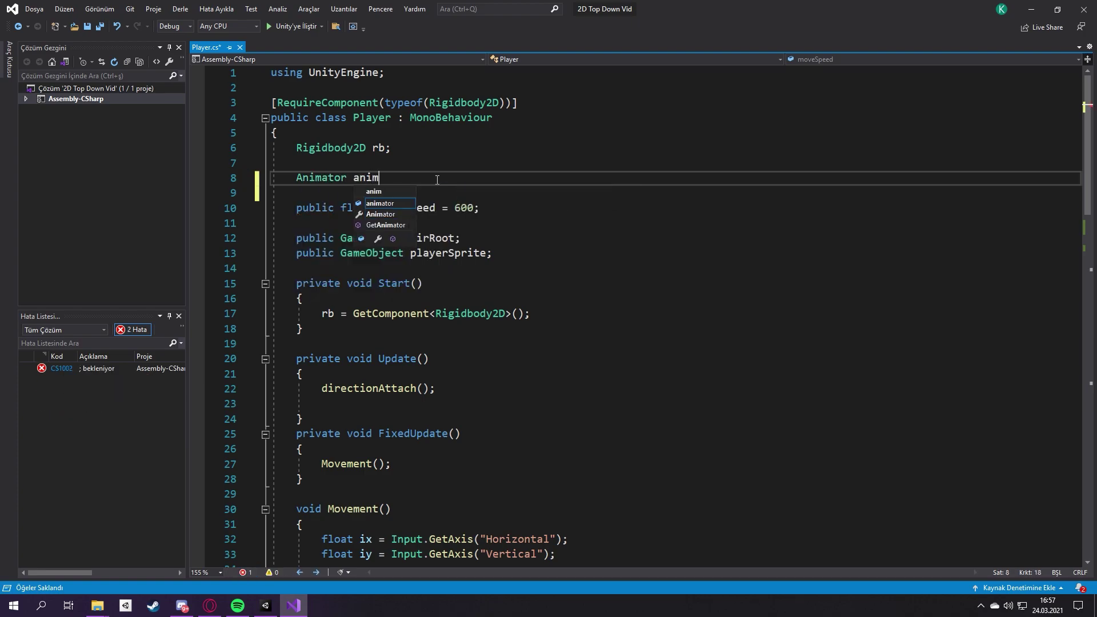
pyautogui.write(';')
pyautogui.hotkey('ctrl', 's')
# Assign anim = GetComponent<Animator>(); in Start and save the script
pyautogui.click(550, 312)
pyautogui.press('Return')
pyautogui.write('anim = Get')
pyautogui.press('Tab')
pyautogui.write('<A')
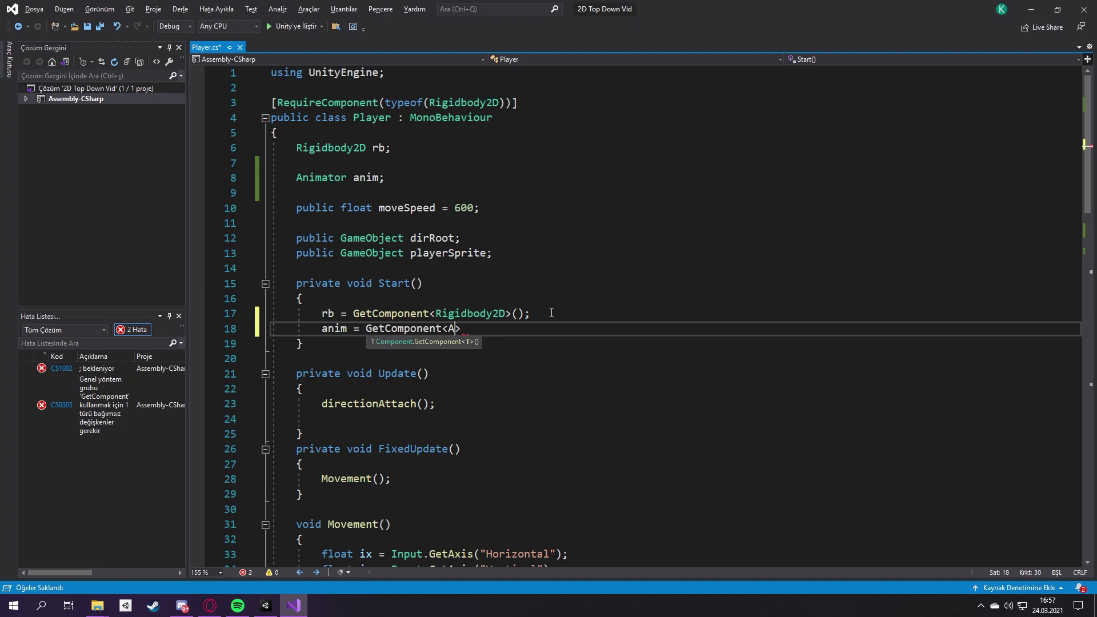
pyautogui.write('nim')
pyautogui.write('()')
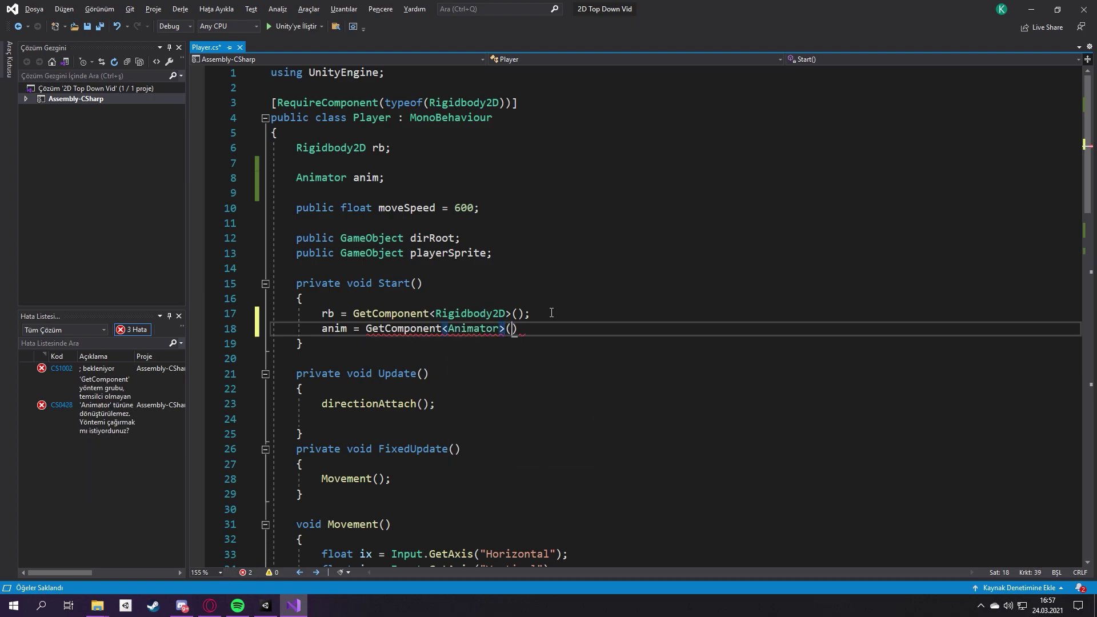
pyautogui.write(';')
pyautogui.hotkey('ctrl', 's')
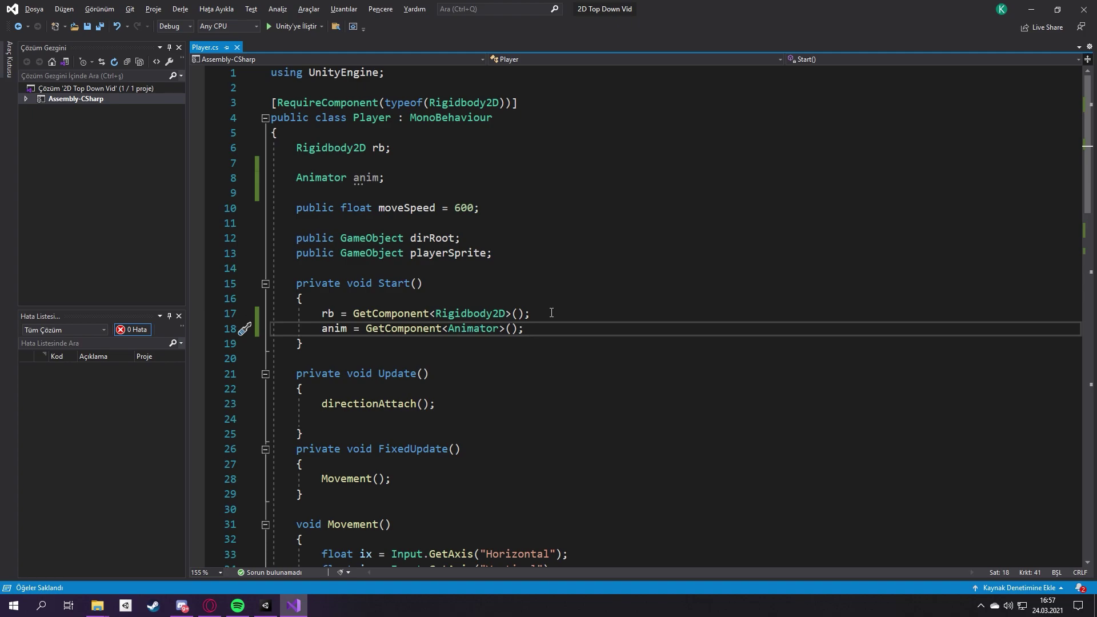
pyautogui.scroll(-2, 551, 313)
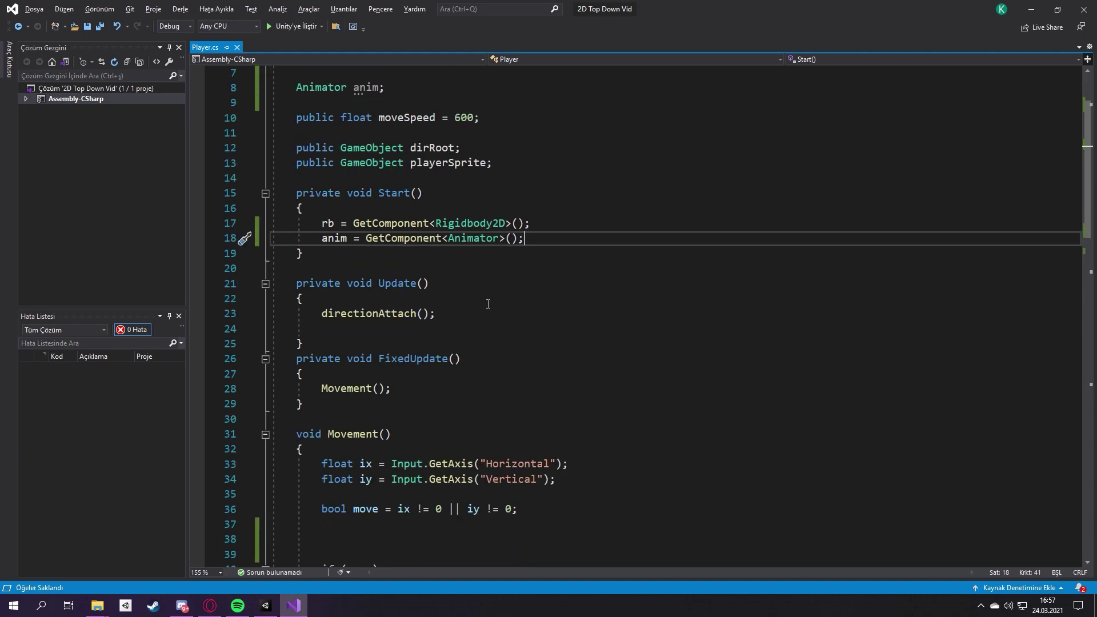
pyautogui.scroll(-3, 423, 282)
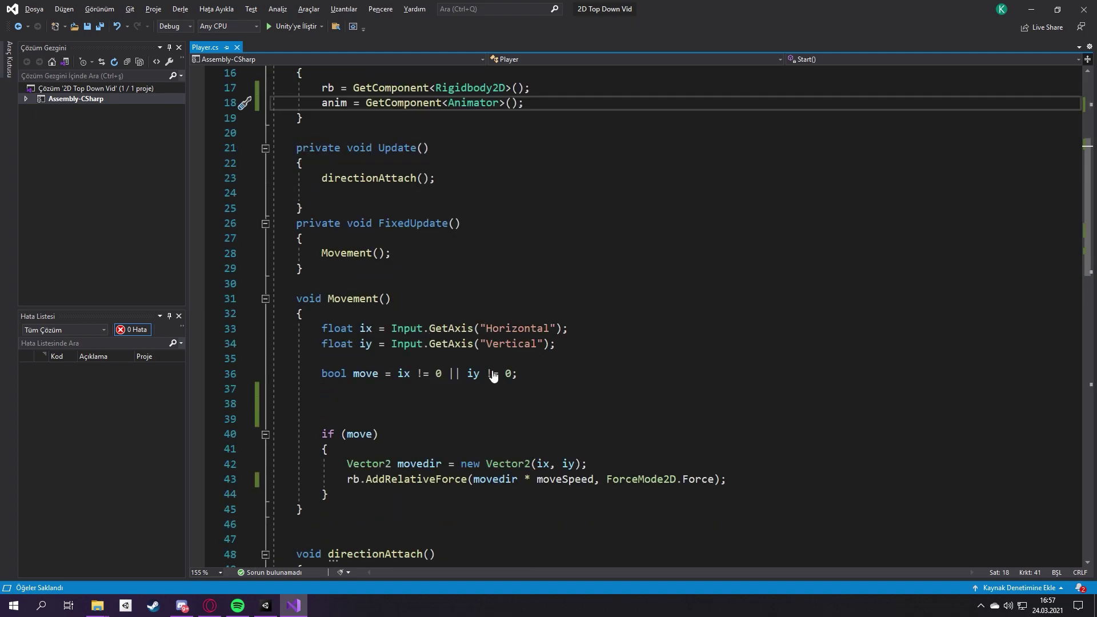
pyautogui.keyDown('ctrl'); pyautogui.scroll(1, 423, 282); pyautogui.keyUp('ctrl')
pyautogui.click(393, 421)
# Add anim.SetBool("move", move); and begin an anim.SetFloat("isup", ) call
pyautogui.write('ani')
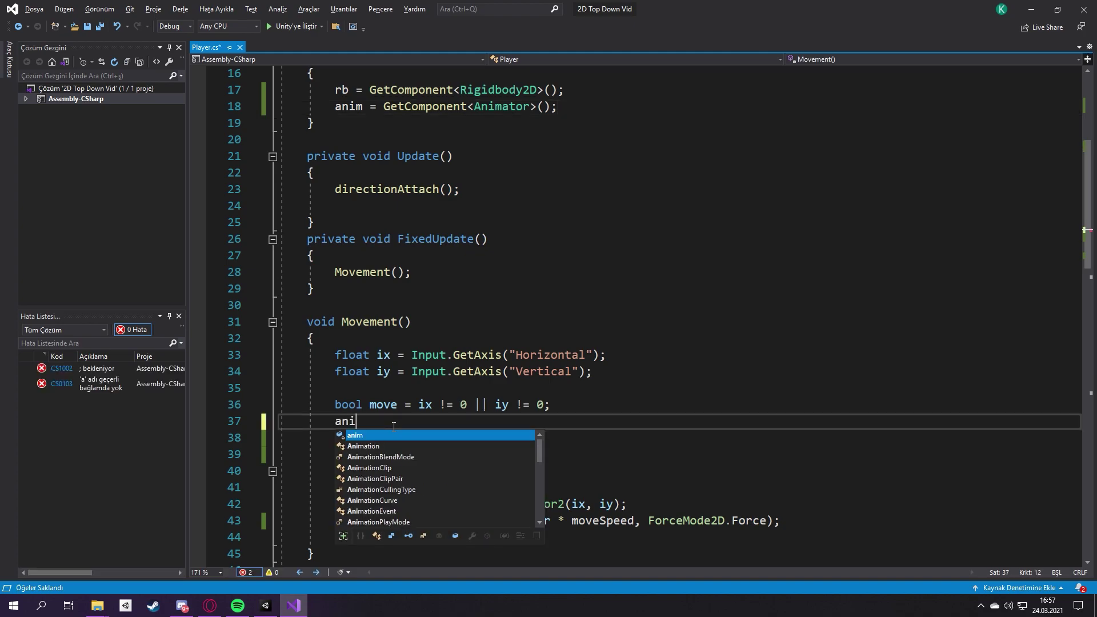
pyautogui.write('m.set')
pyautogui.press('Tab')
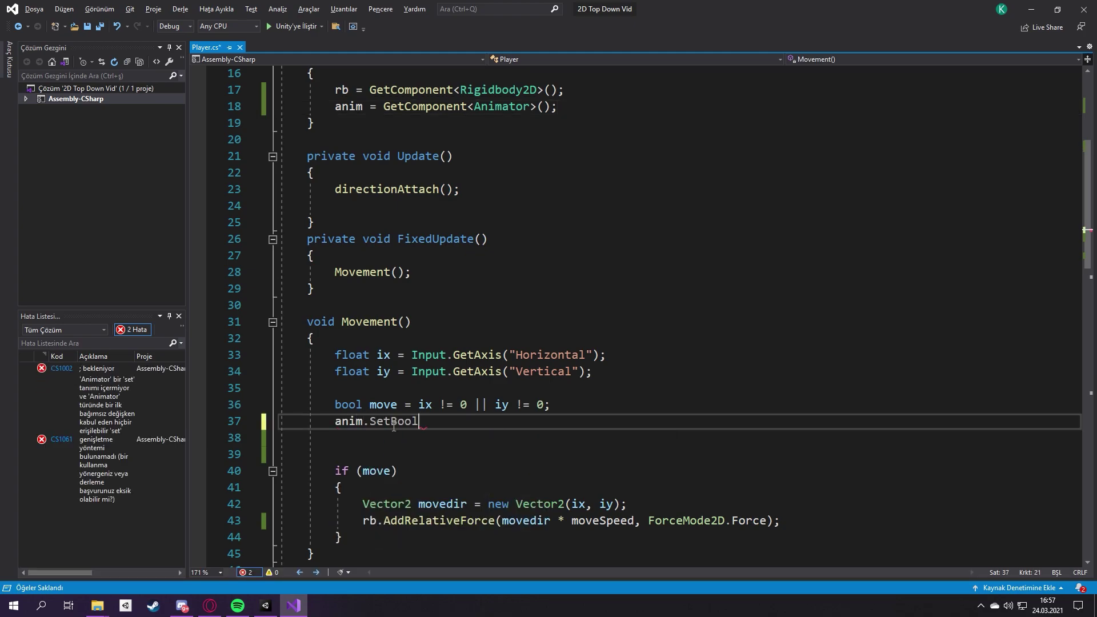
pyautogui.write('("move')
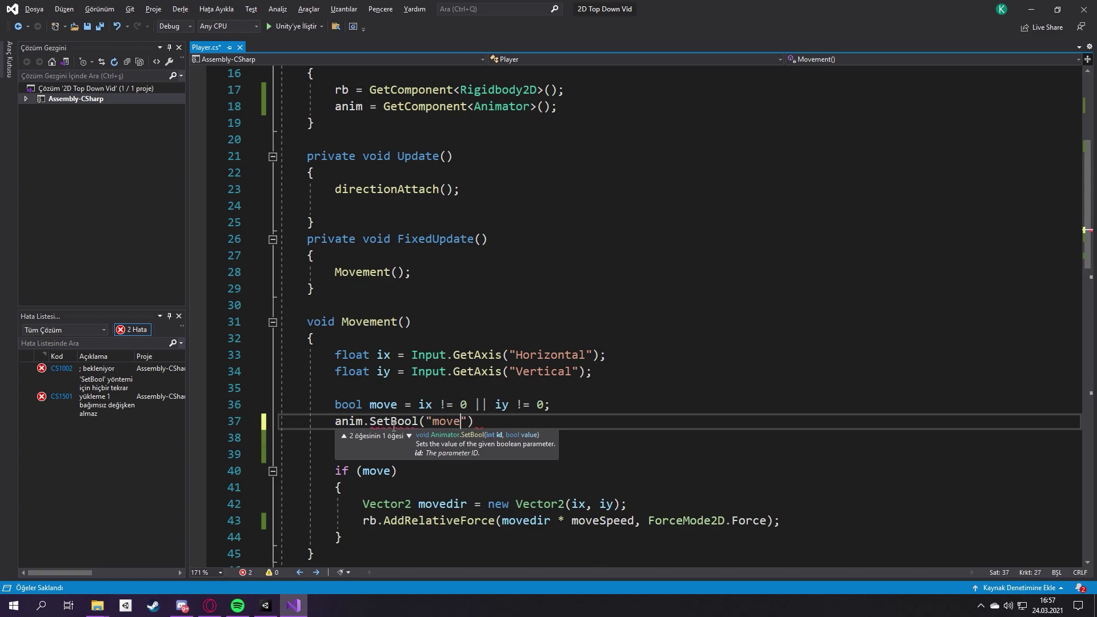
pyautogui.write('", move')
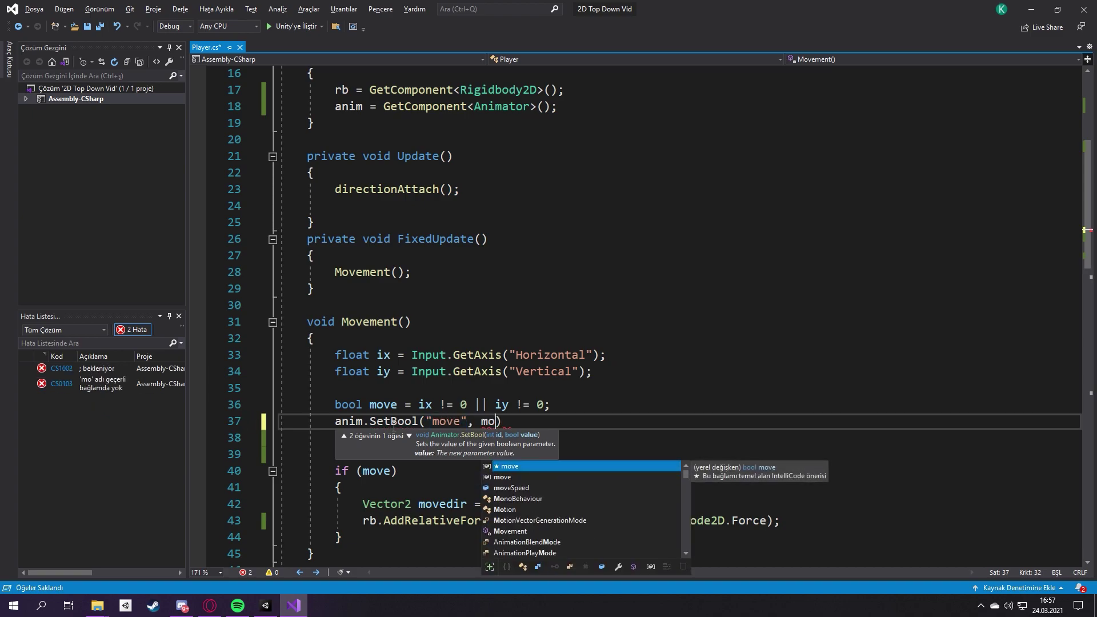
pyautogui.write(');')
pyautogui.press('Return')
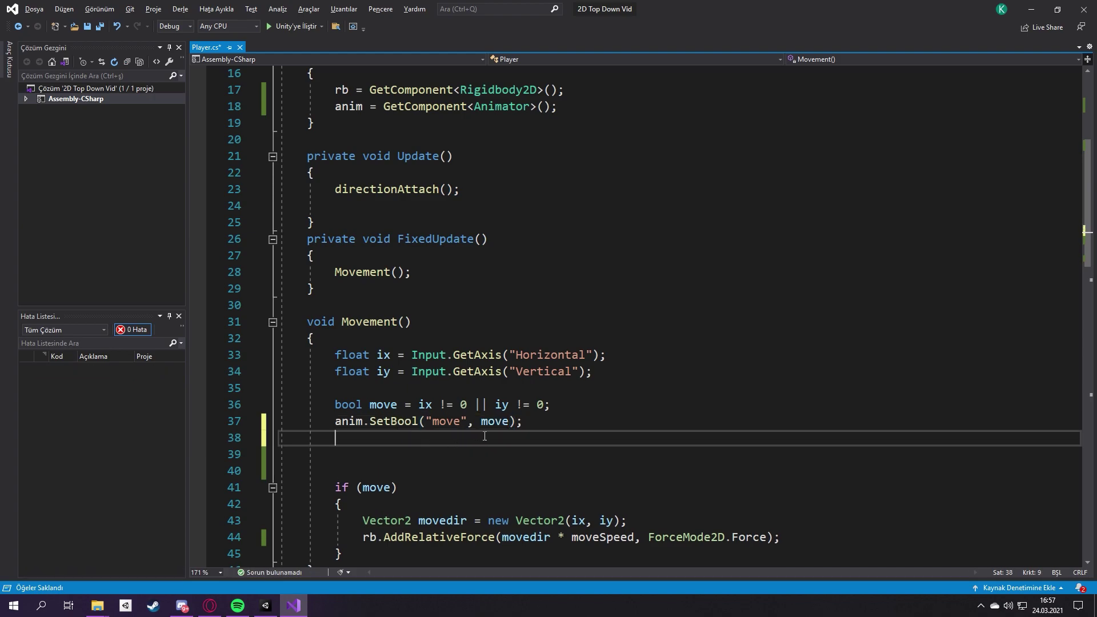
pyautogui.press('Return')
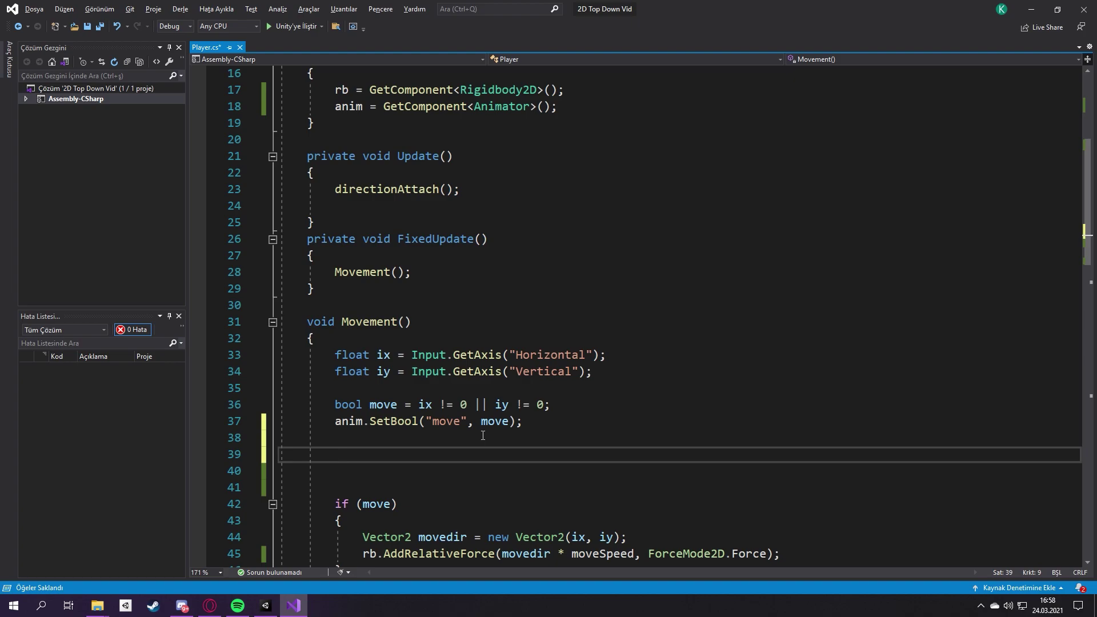
pyautogui.write('anim.setf')
pyautogui.press('Tab')
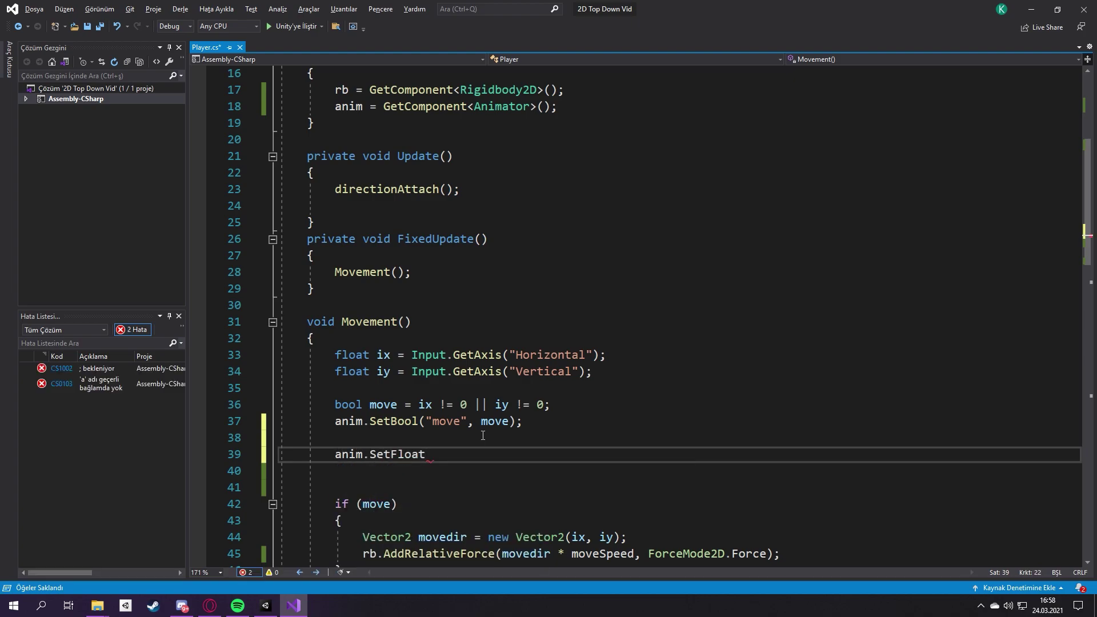
pyautogui.write('(is')
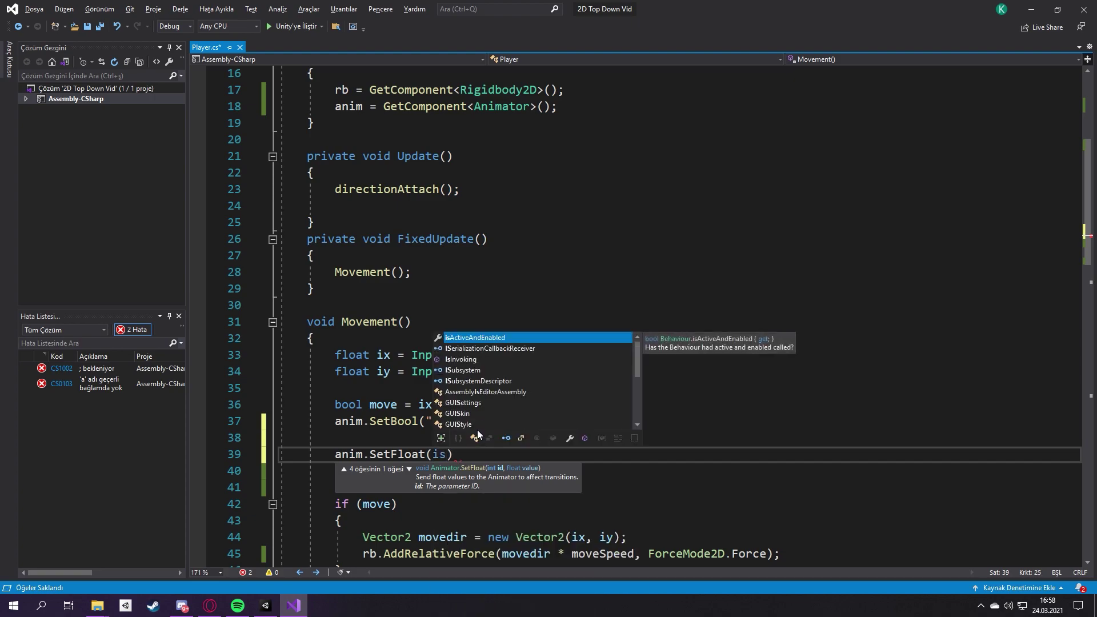
pyautogui.press('BackSpace')
pyautogui.press('BackSpace')
pyautogui.write('"isup"')
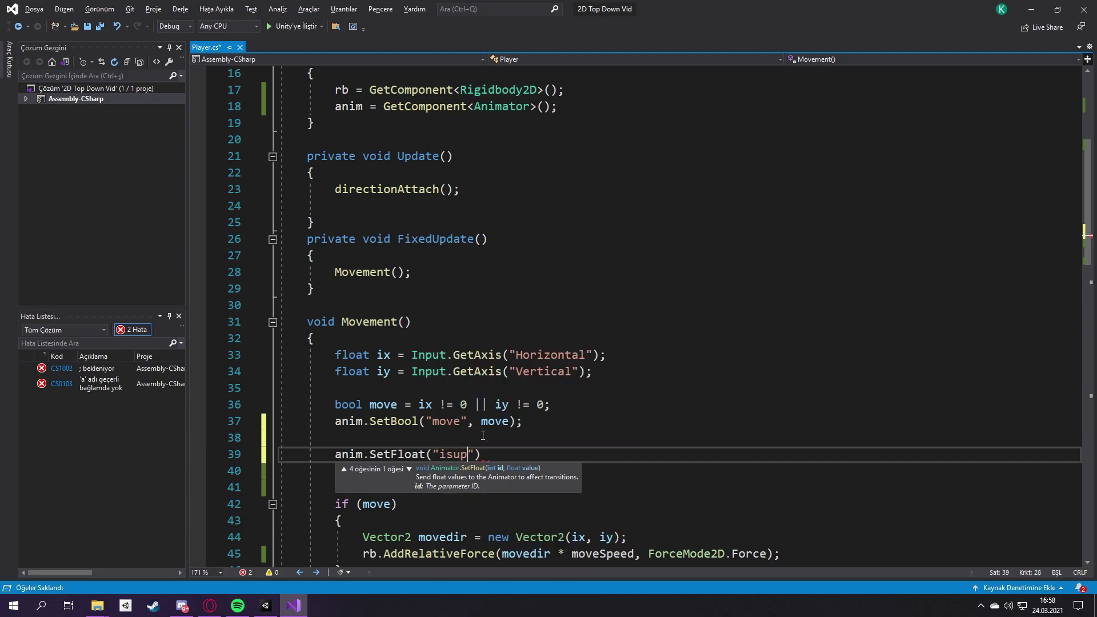
pyautogui.write(',')
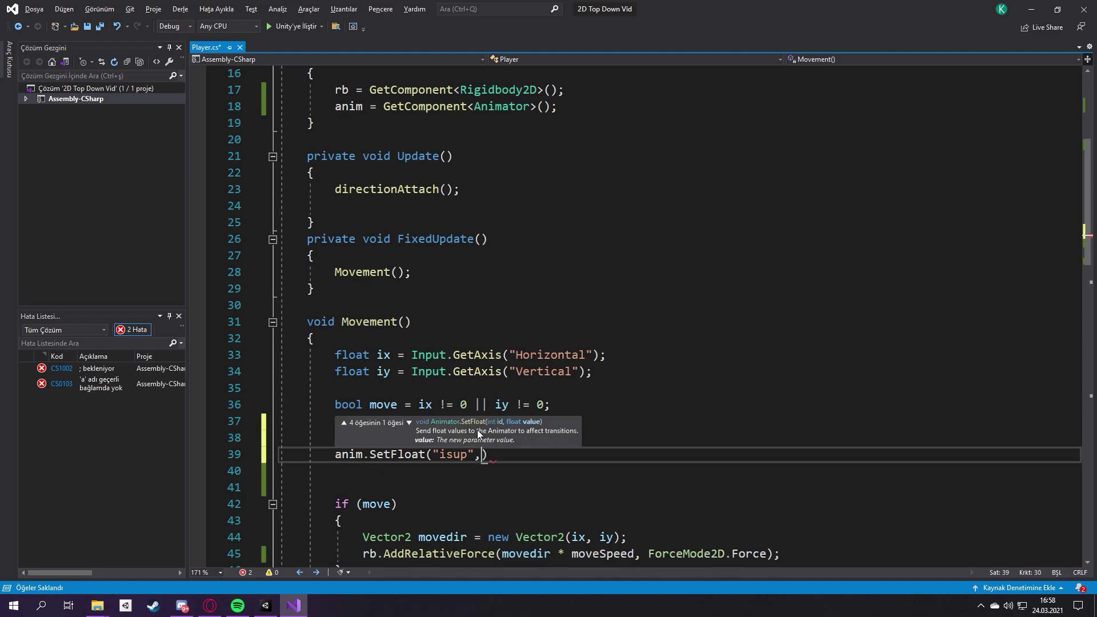
# Add an if (iy > 0) / else block with an int isup; declaration above it
pyautogui.click(558, 429)
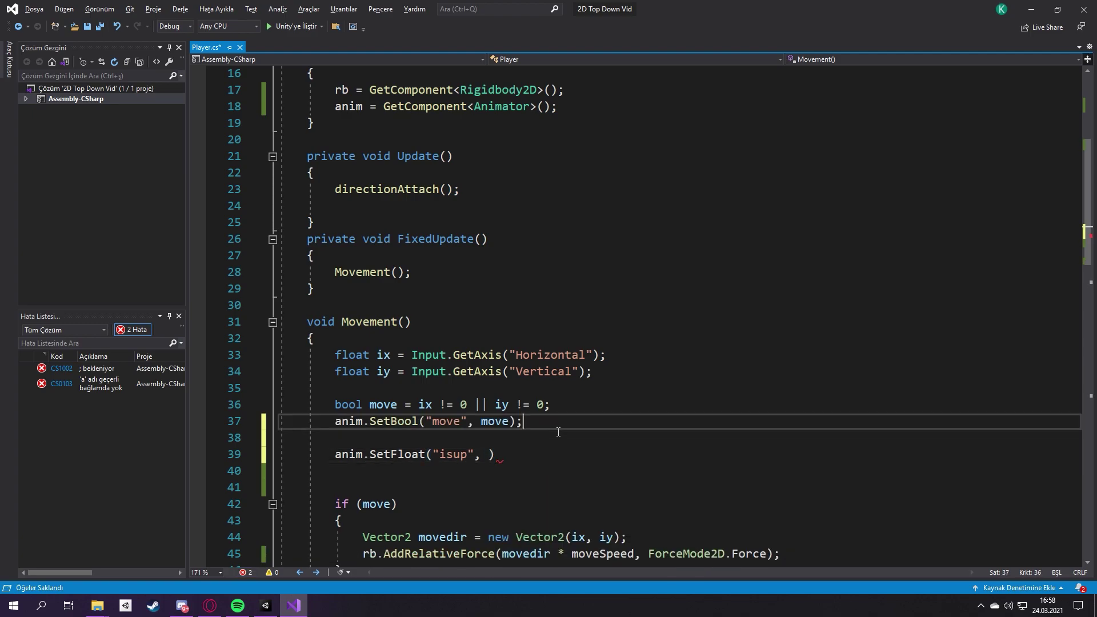
pyautogui.press('Return')
pyautogui.press('Return')
pyautogui.write('if(')
pyautogui.write('iy £')
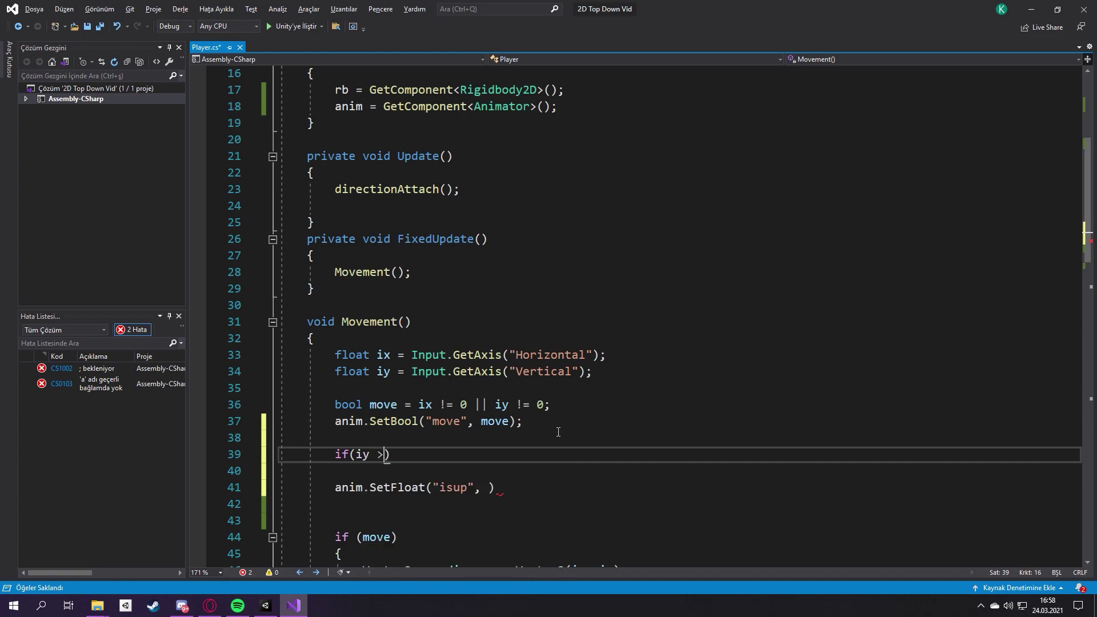
pyautogui.write('0')
pyautogui.write(' { ')
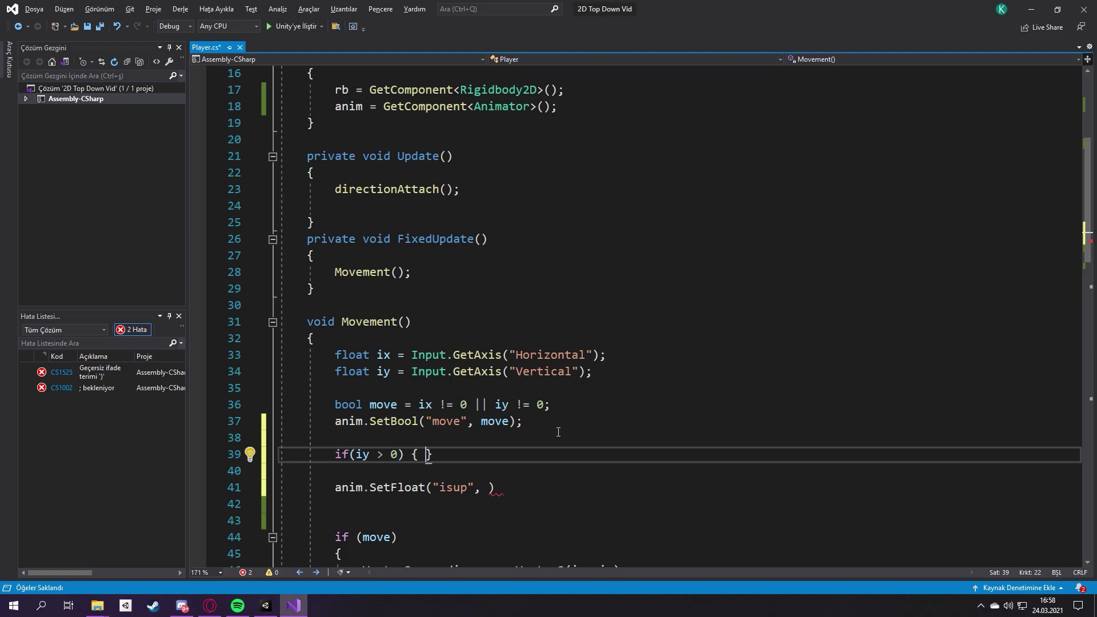
pyautogui.write(' else')
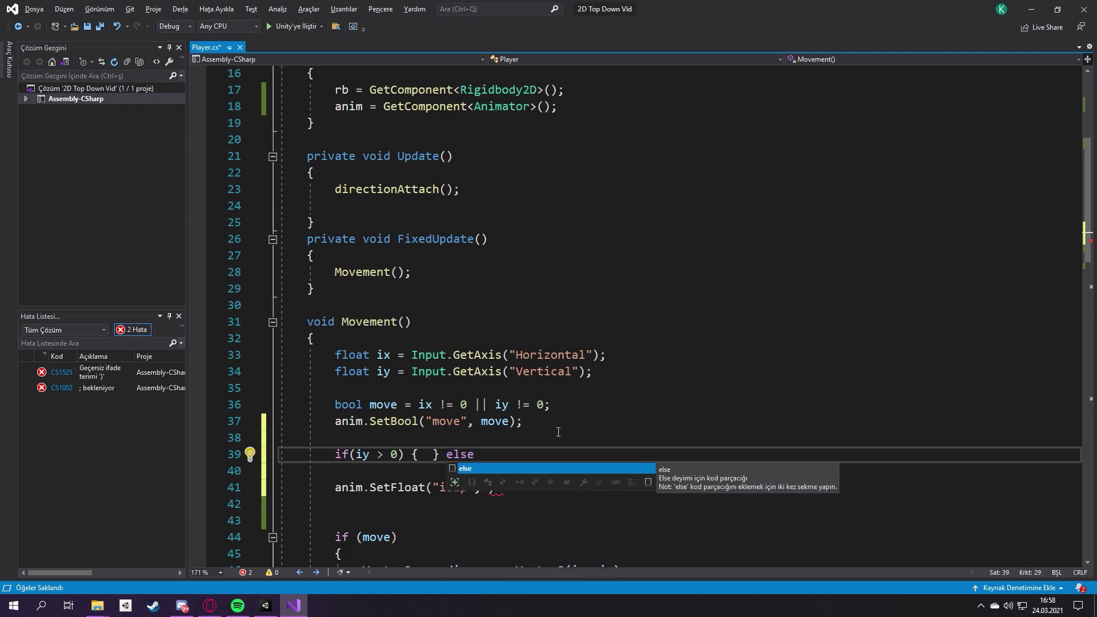
pyautogui.write(' {')
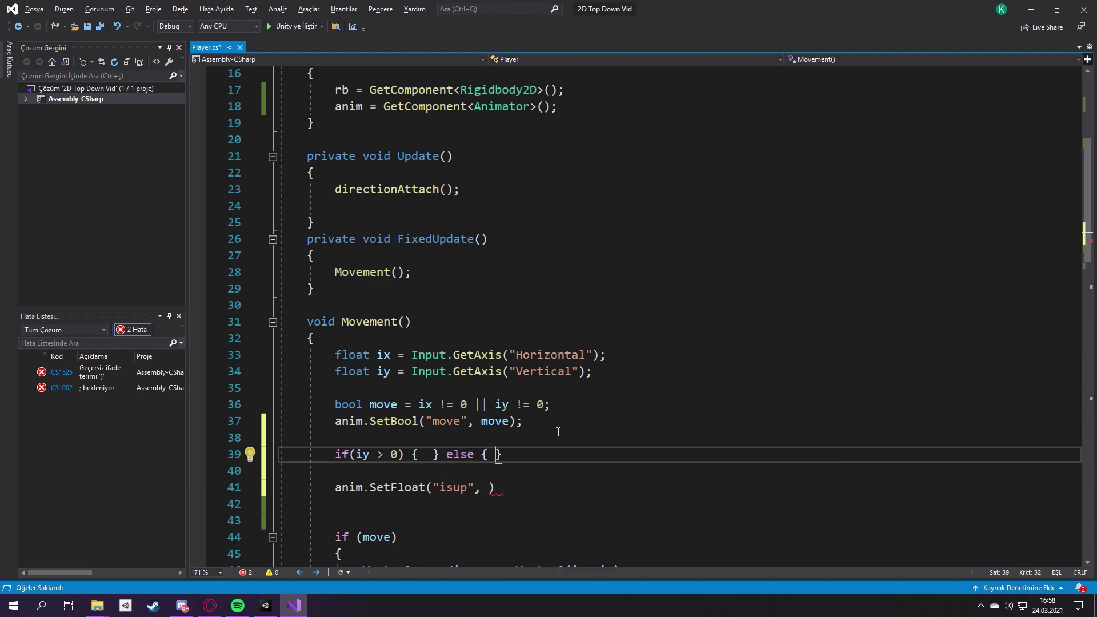
pyautogui.hotkey('ctrl', 's')
pyautogui.click(501, 444)
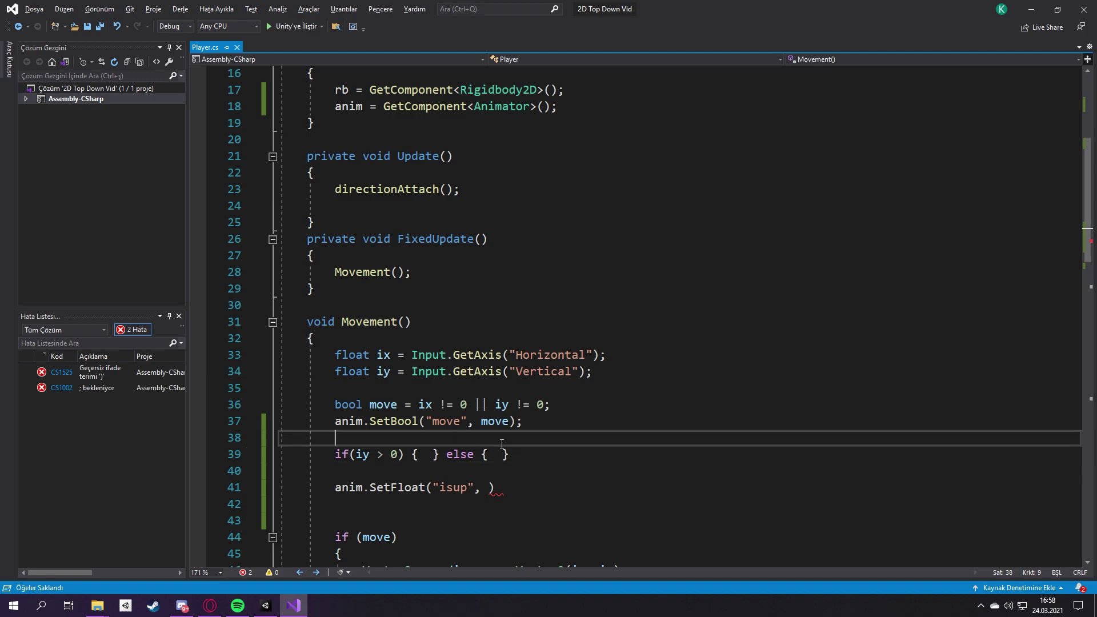
pyautogui.press('Return')
pyautogui.write('i')
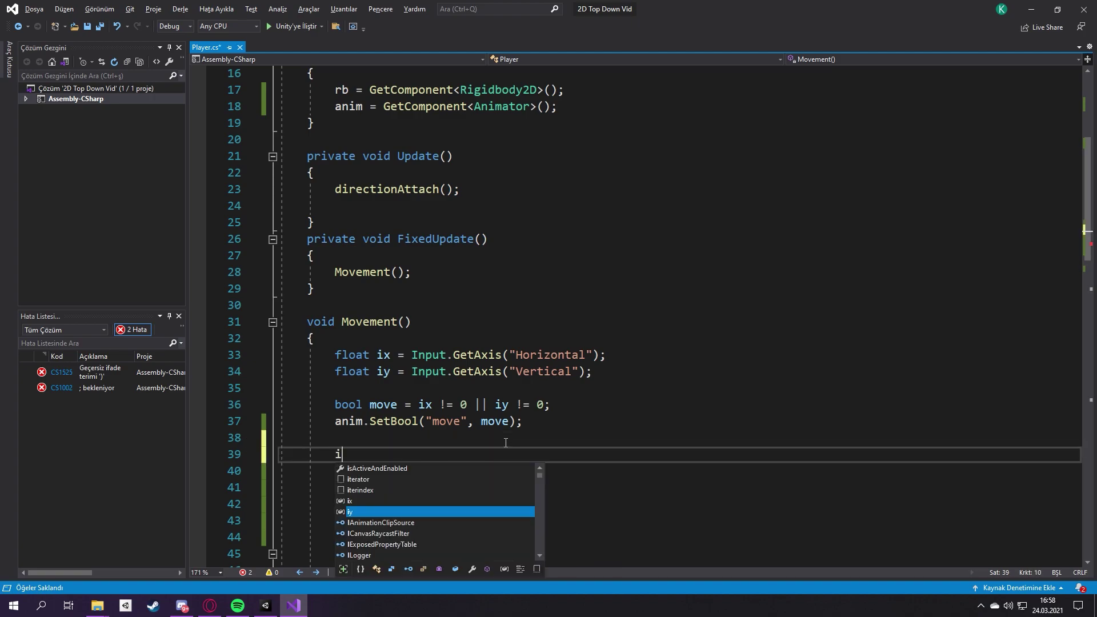
pyautogui.write('nt isup = 0')
pyautogui.hotkey('ctrl', 's')
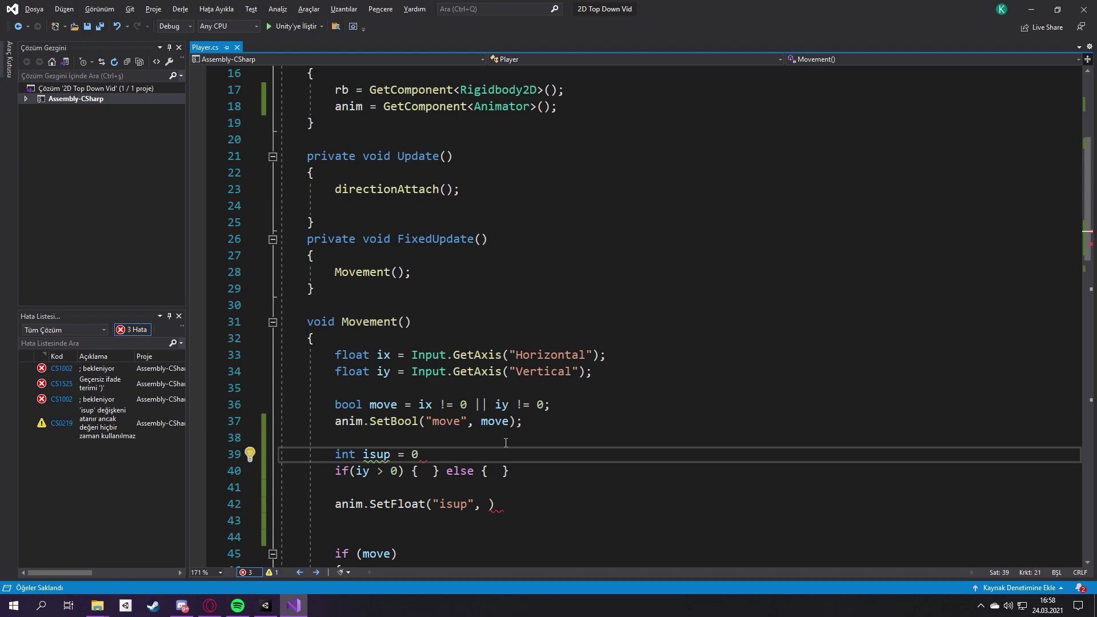
pyautogui.press('BackSpace')
pyautogui.press('BackSpace')
pyautogui.press('BackSpace')
pyautogui.press('BackSpace')
pyautogui.write(';')
# Write isup = 1; inside the if block
pyautogui.scroll(-1, 459, 417)
pyautogui.keyDown('ctrl'); pyautogui.scroll(1, 459, 416); pyautogui.keyUp('ctrl')
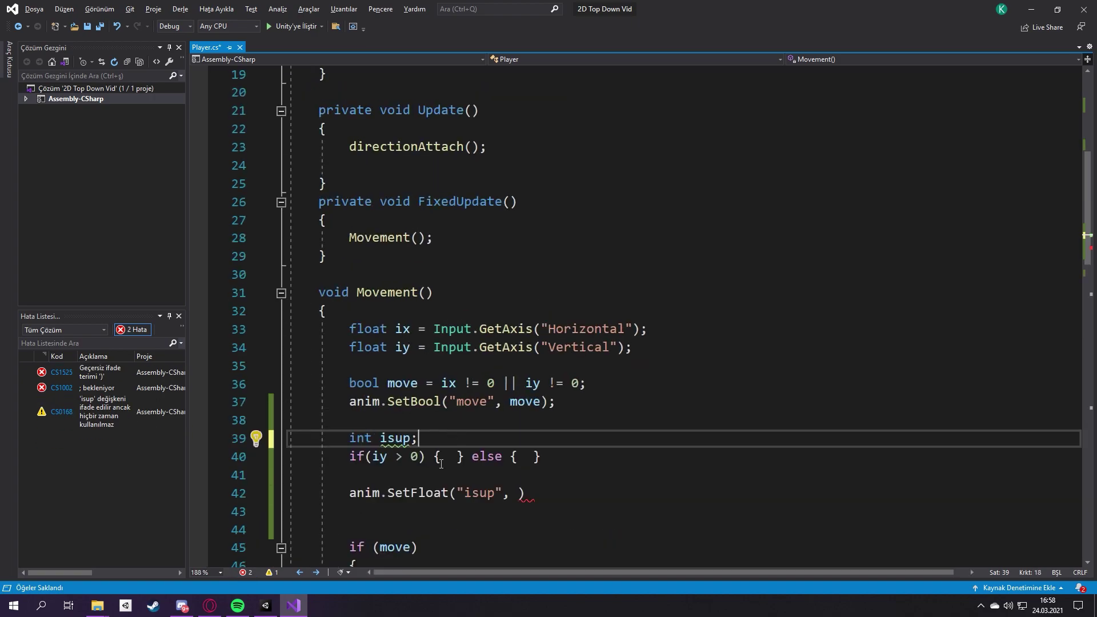
pyautogui.click(390, 460)
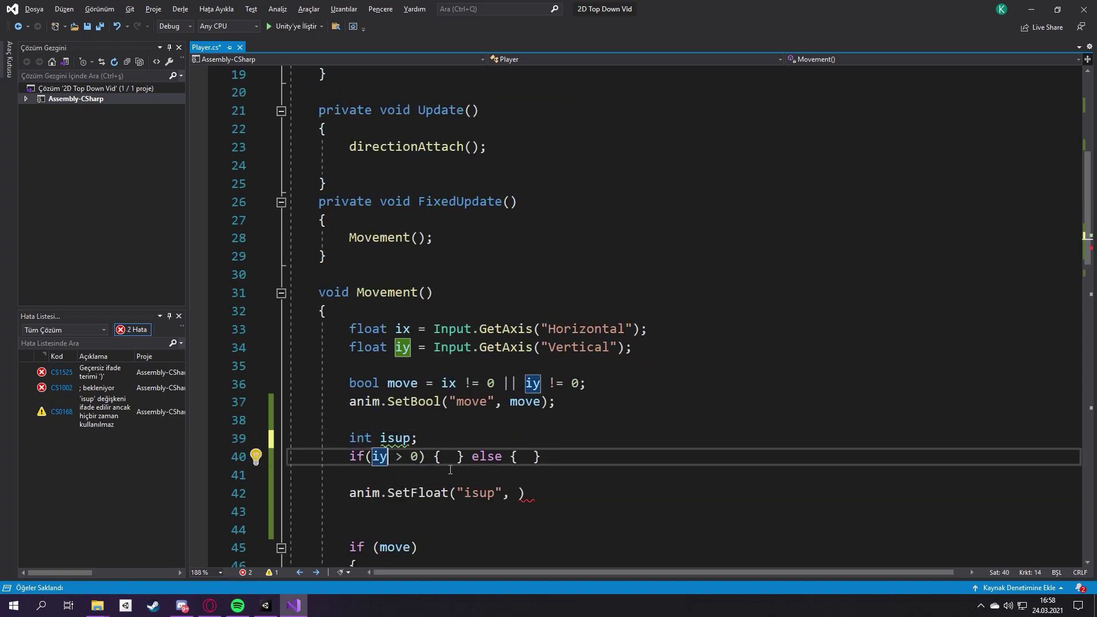
pyautogui.moveTo(419, 457); pyautogui.dragTo(372, 457)
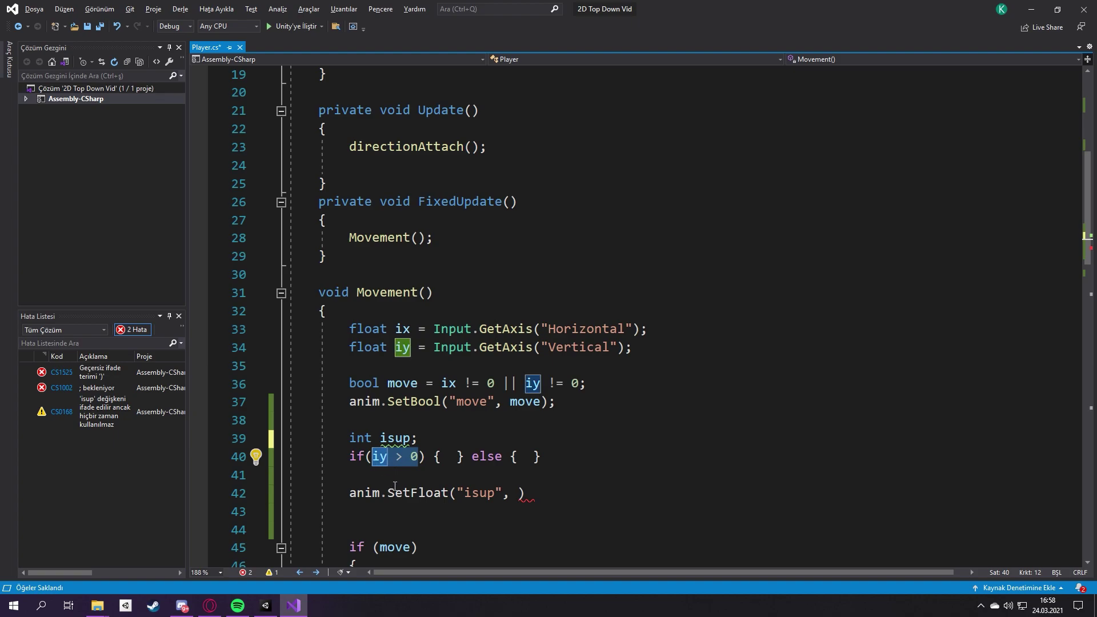
pyautogui.click(390, 483)
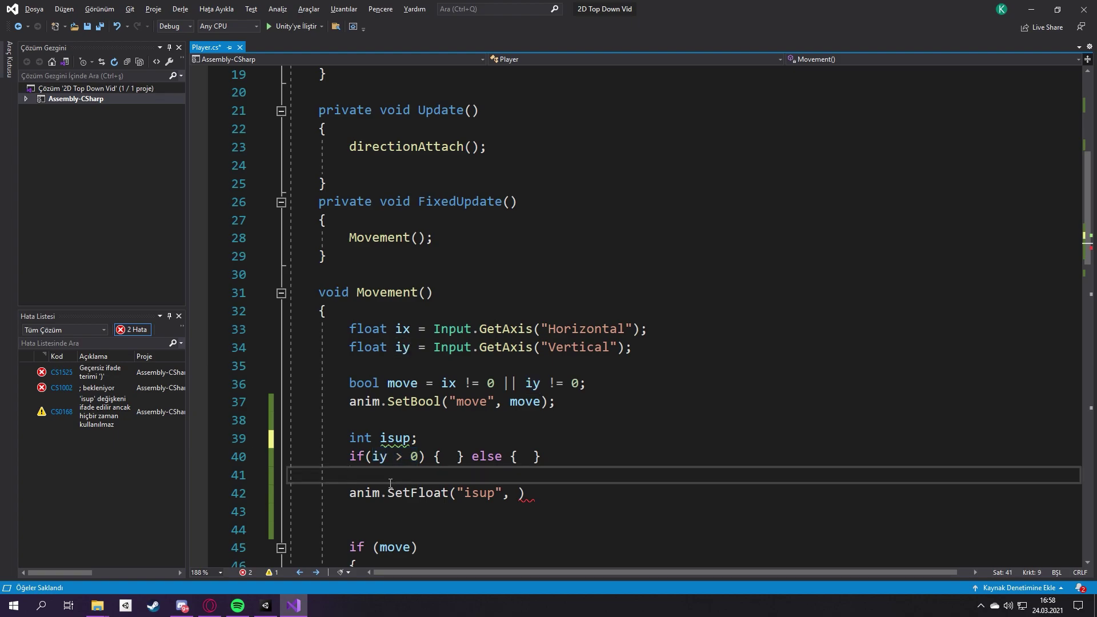
pyautogui.click(443, 467)
pyautogui.write('isupğ')
pyautogui.press('BackSpace')
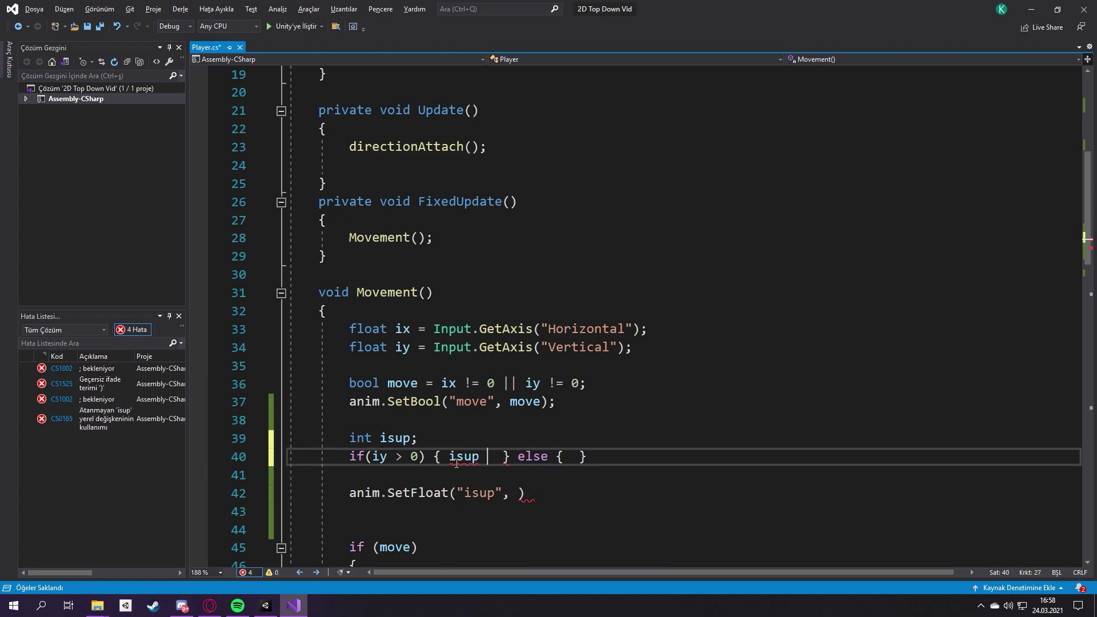
pyautogui.write('= 1;')
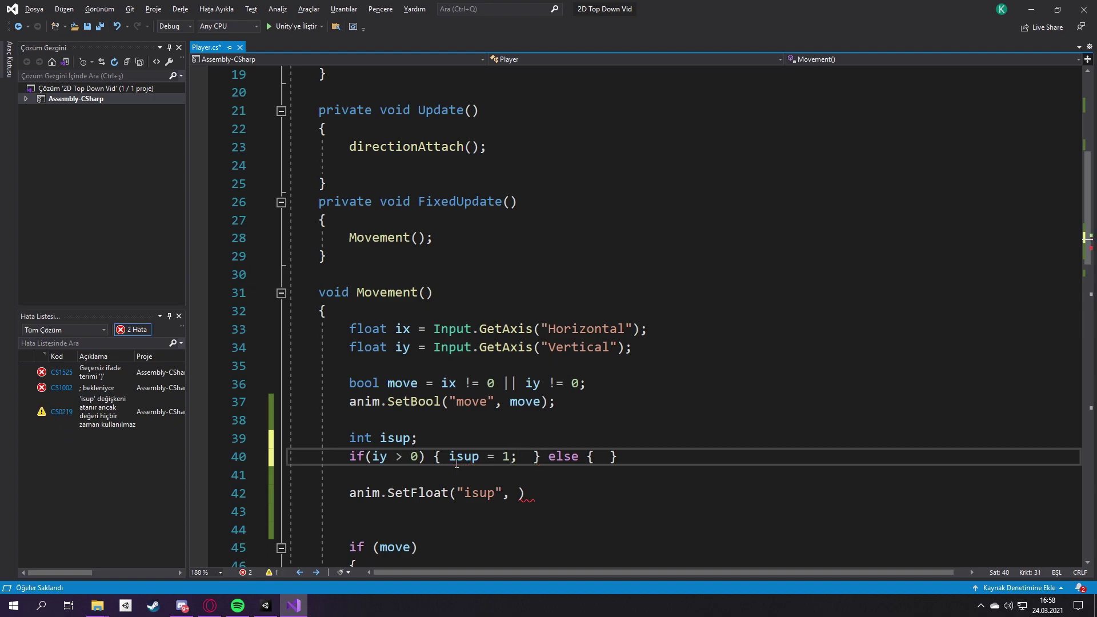
# Copy the assignment into the else block as isup = 0; and save
pyautogui.moveTo(518, 457); pyautogui.dragTo(449, 457)
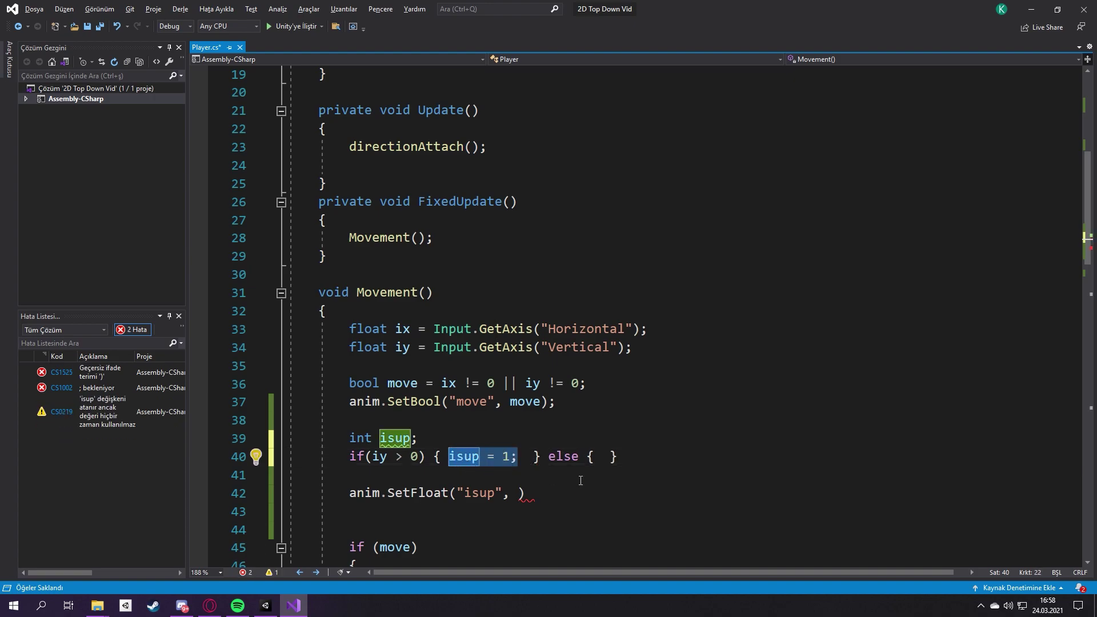
pyautogui.hotkey('ctrl', 'c')
pyautogui.click(601, 457)
pyautogui.hotkey('ctrl', 'v')
pyautogui.doubleClick(662, 456)
pyautogui.write('0')
pyautogui.hotkey('ctrl', 's')
# Pass isup as SetFloat's second argument, end the line with ';', and save
pyautogui.click(519, 493)
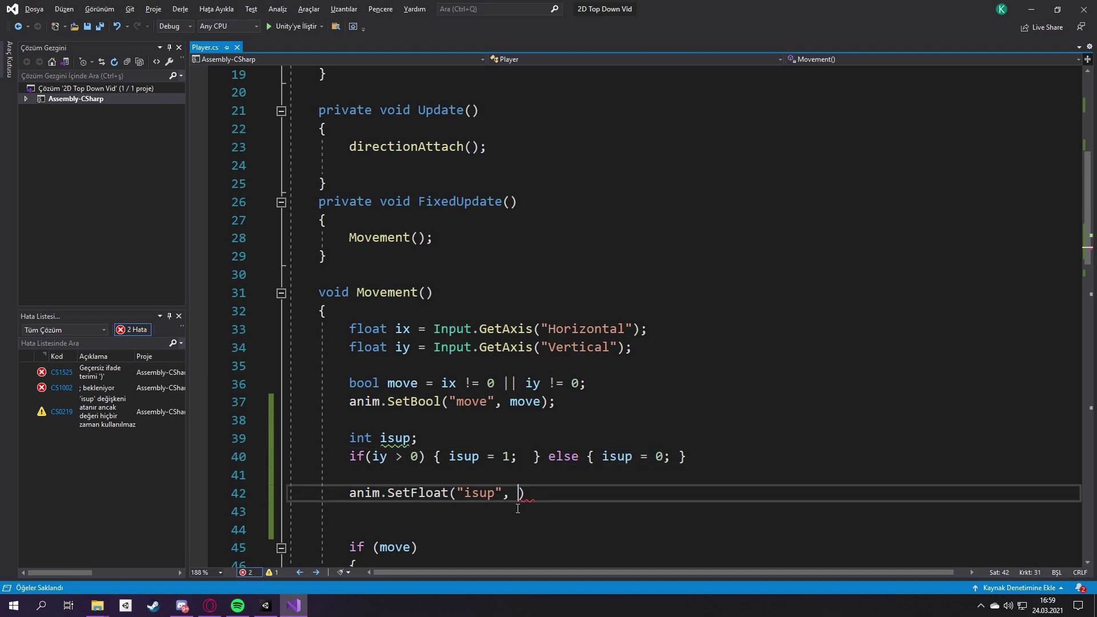
pyautogui.write('isup')
pyautogui.press('End')
pyautogui.write(';')
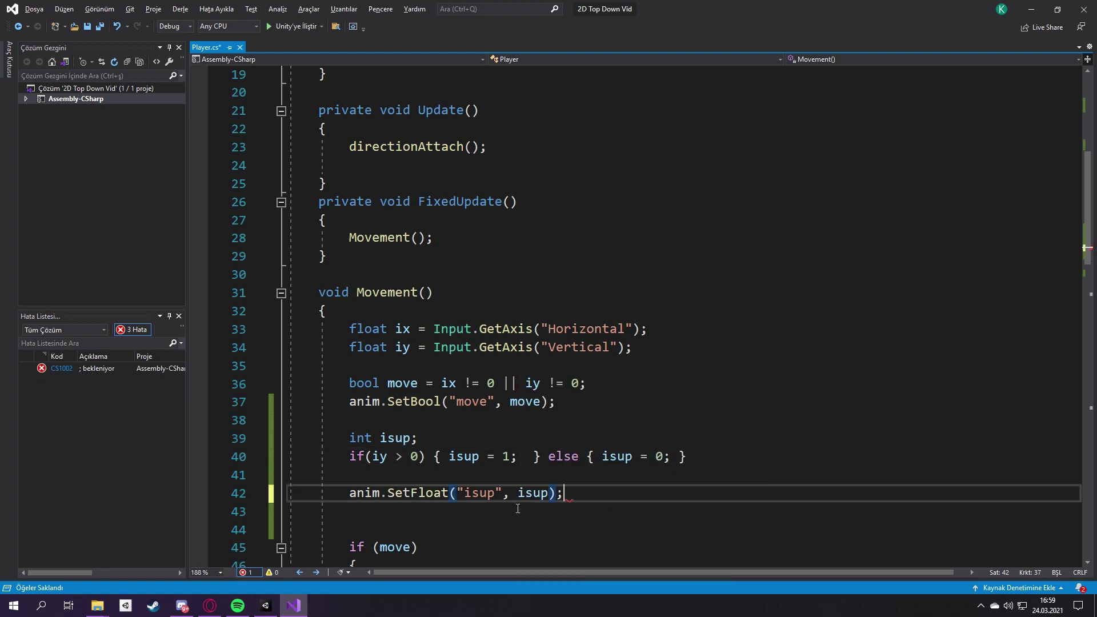
pyautogui.hotkey('ctrl', 's')
pyautogui.scroll(-1, 556, 469)
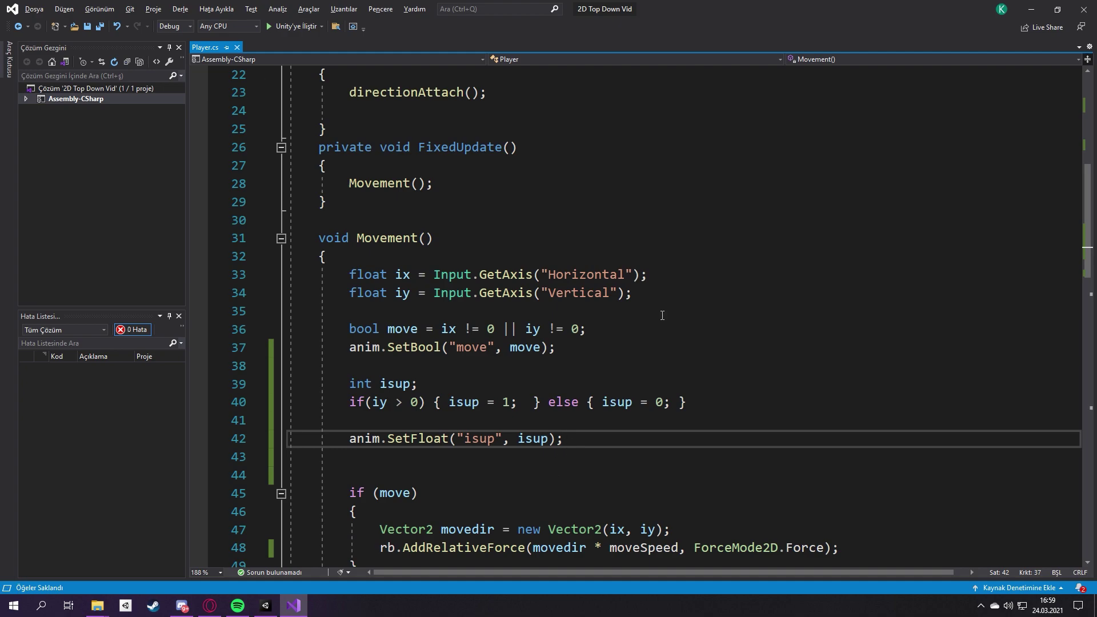
pyautogui.click(1031, 9)
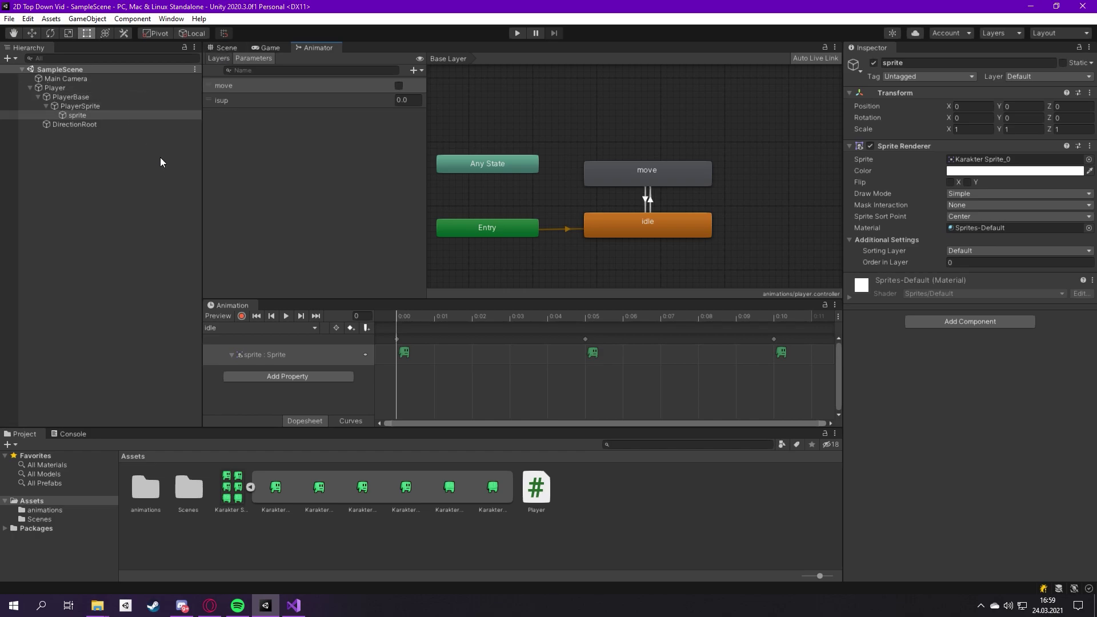
# Keep Player's Rigidbody 2D interpolation on Interpolate, show the Scene view, and start play mode
pyautogui.click(129, 88)
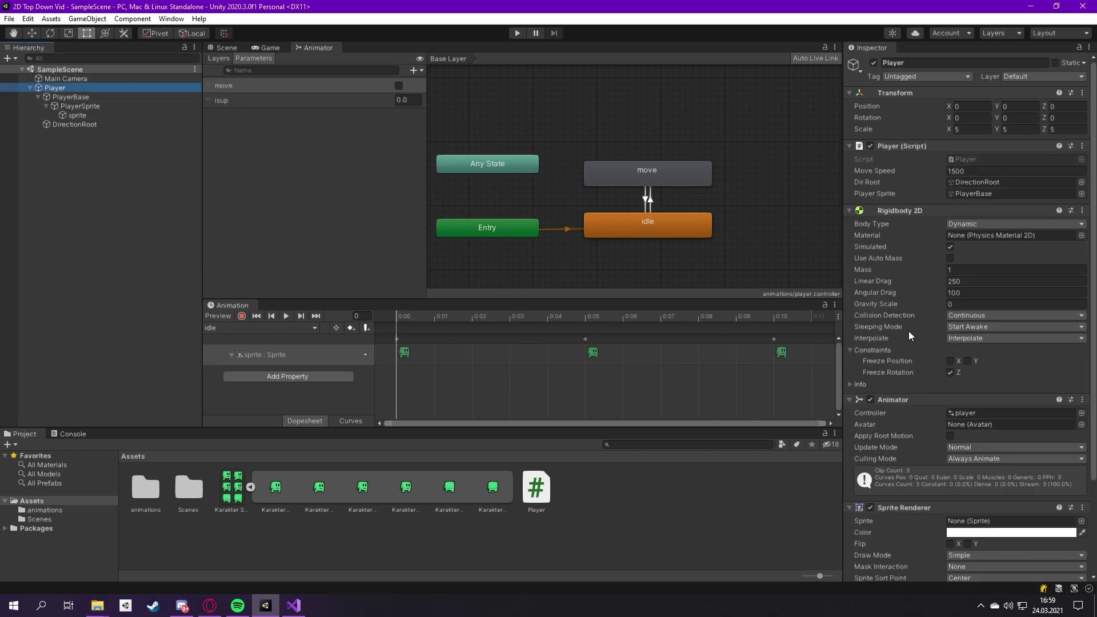
pyautogui.click(974, 340)
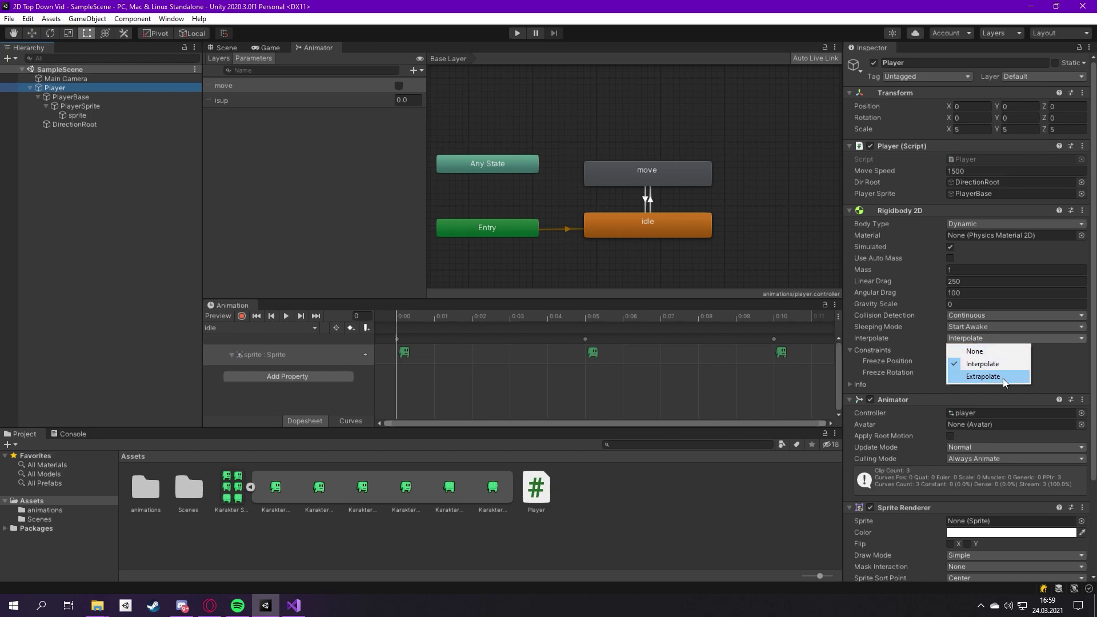
pyautogui.click(1065, 360)
pyautogui.click(245, 46)
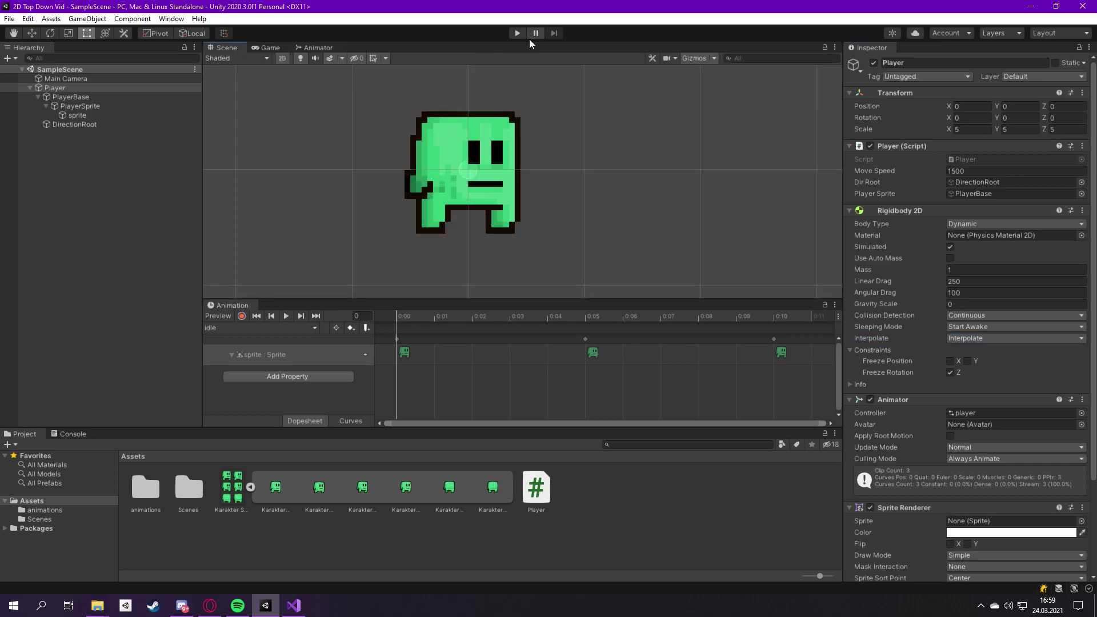
pyautogui.click(516, 35)
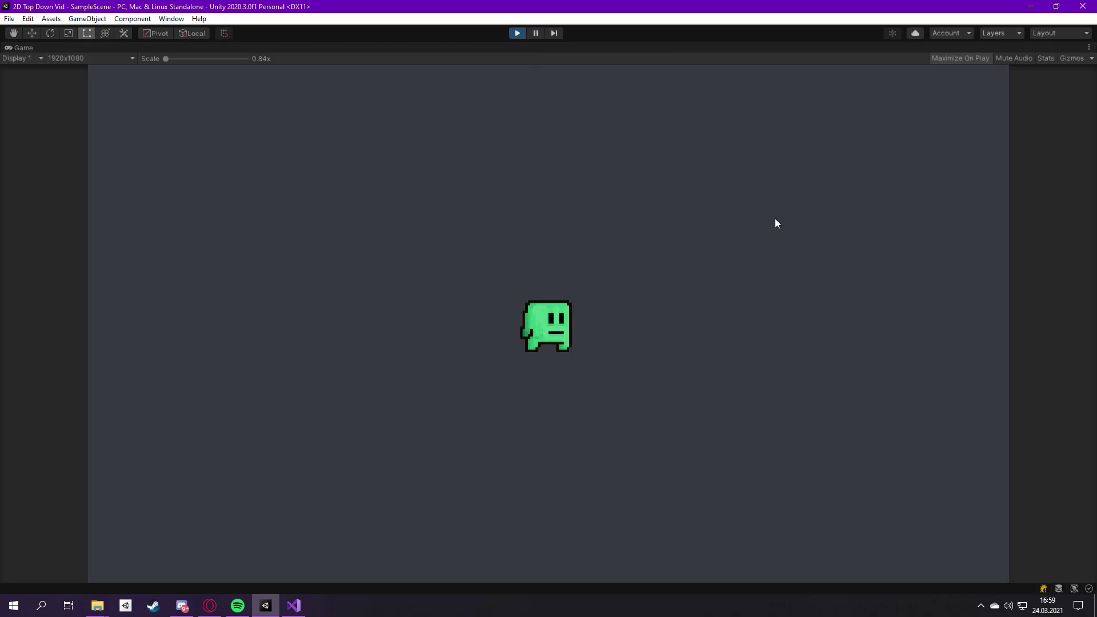
pyautogui.press('d')
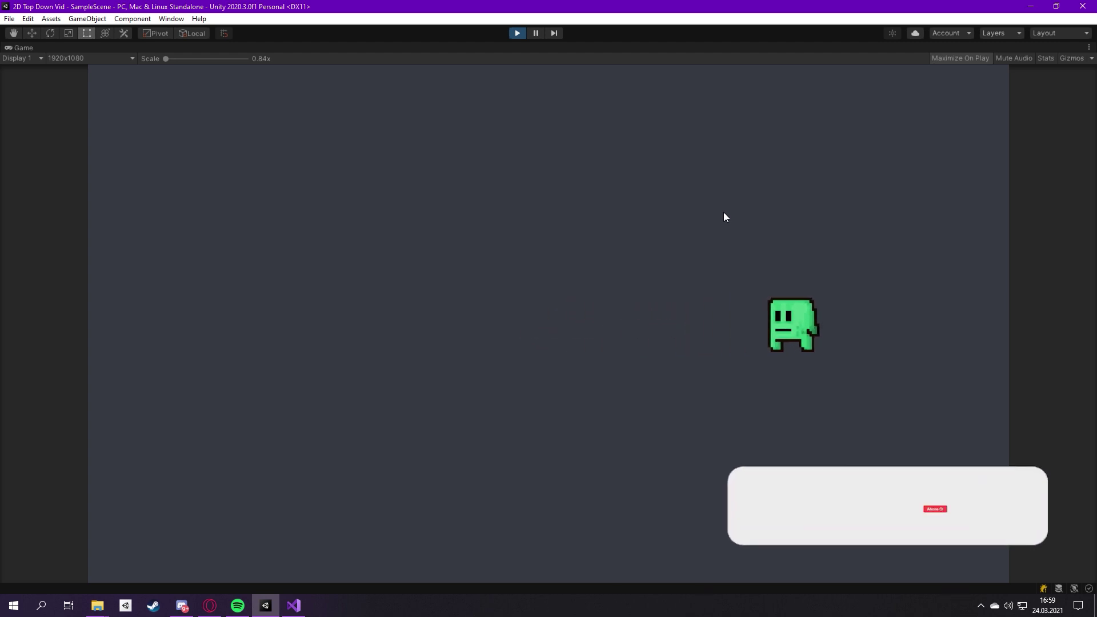
pyautogui.press('a')
pyautogui.press('a')
pyautogui.press('d')
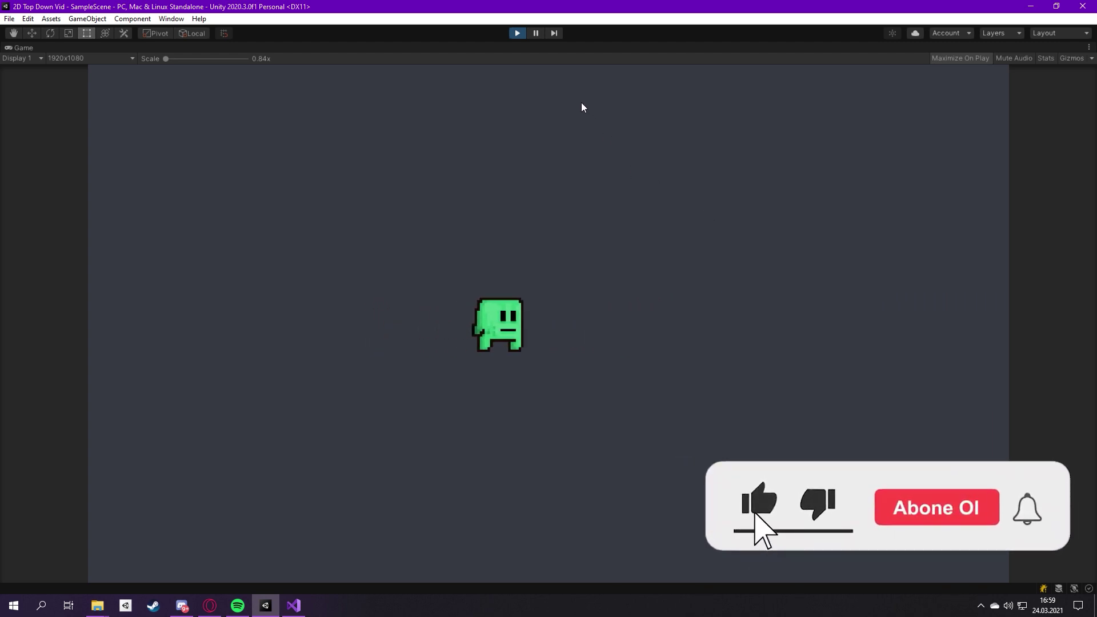
pyautogui.press('a')
pyautogui.press('s')
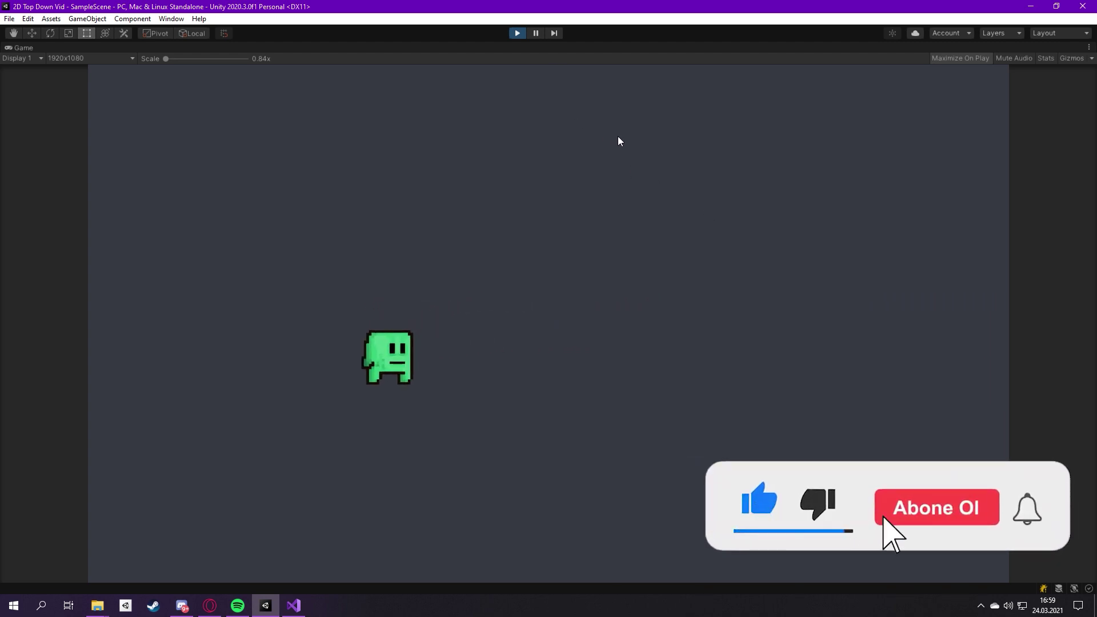
pyautogui.click(517, 33)
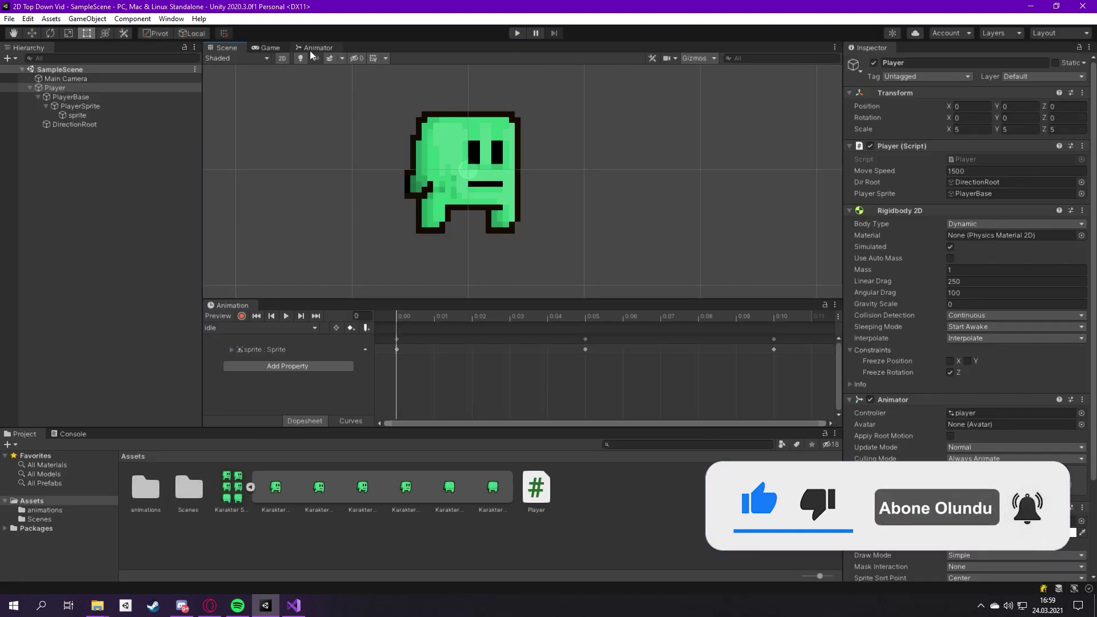
# Set the idle state's speed to 0.5 in the Animator
pyautogui.click(313, 47)
pyautogui.click(634, 229)
pyautogui.click(978, 103)
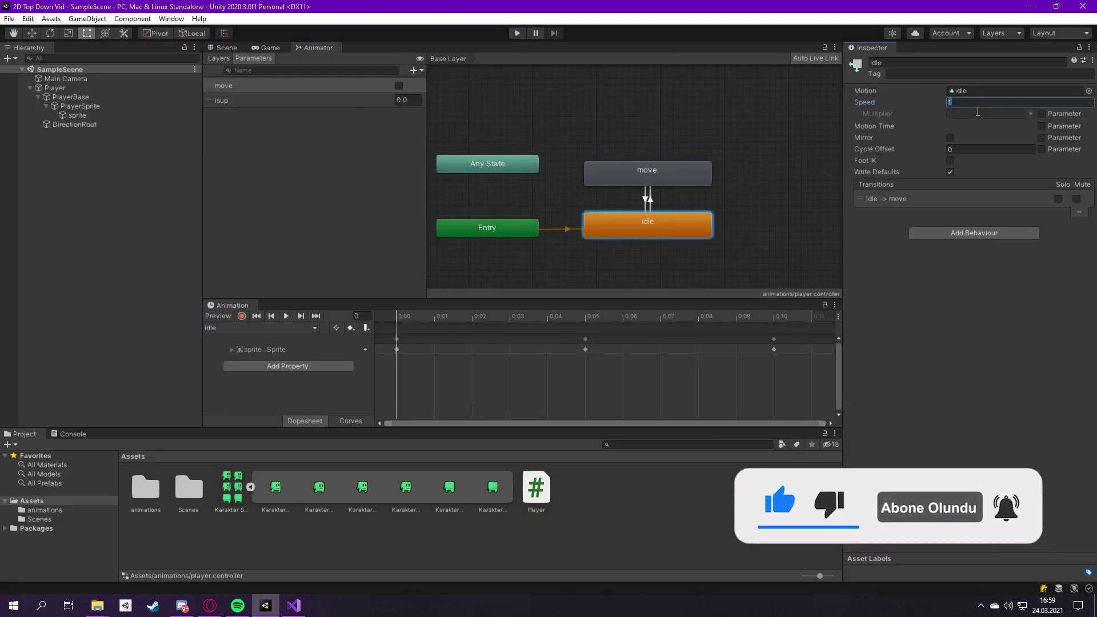
pyautogui.write('0.5')
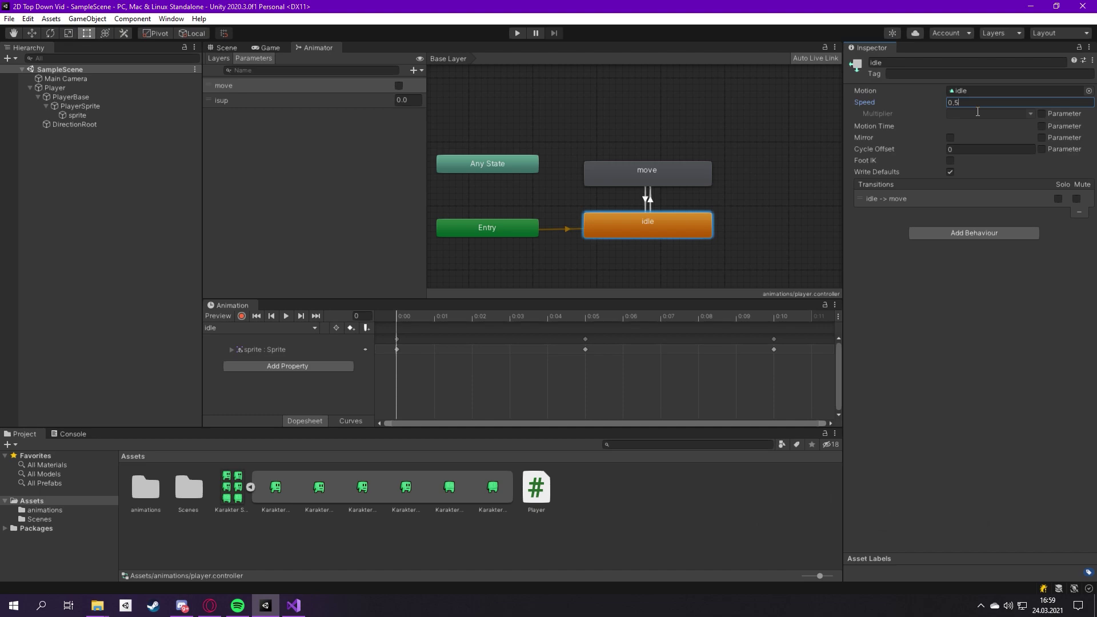
# Tick Loop Time on the upwalk and walk clips and start the game
pyautogui.doubleClick(151, 507)
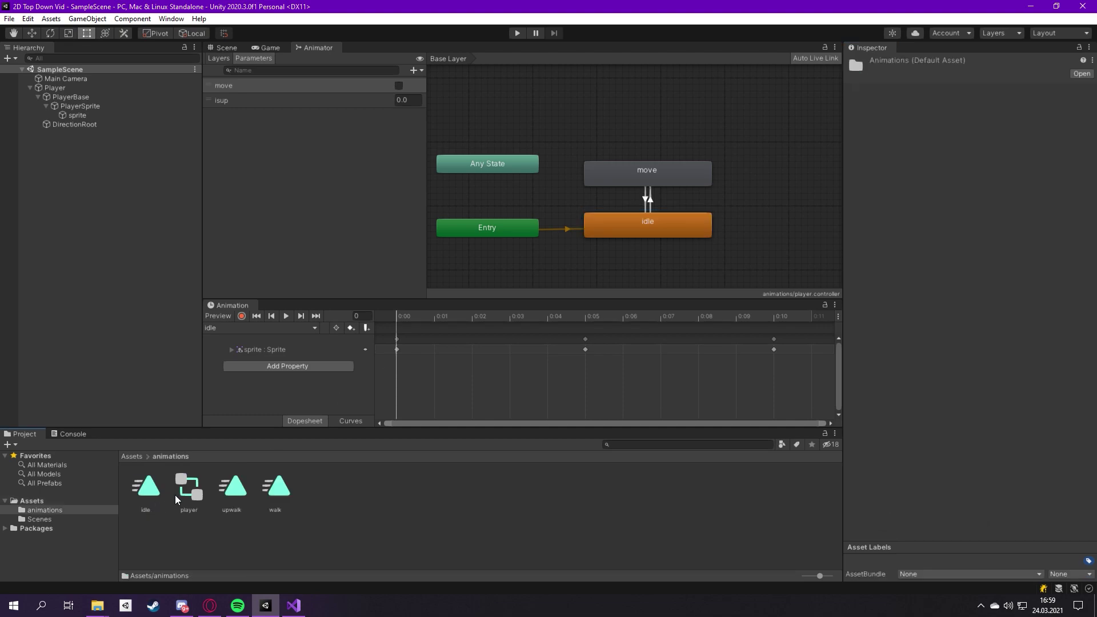
pyautogui.click(238, 487)
pyautogui.click(950, 102)
pyautogui.click(269, 497)
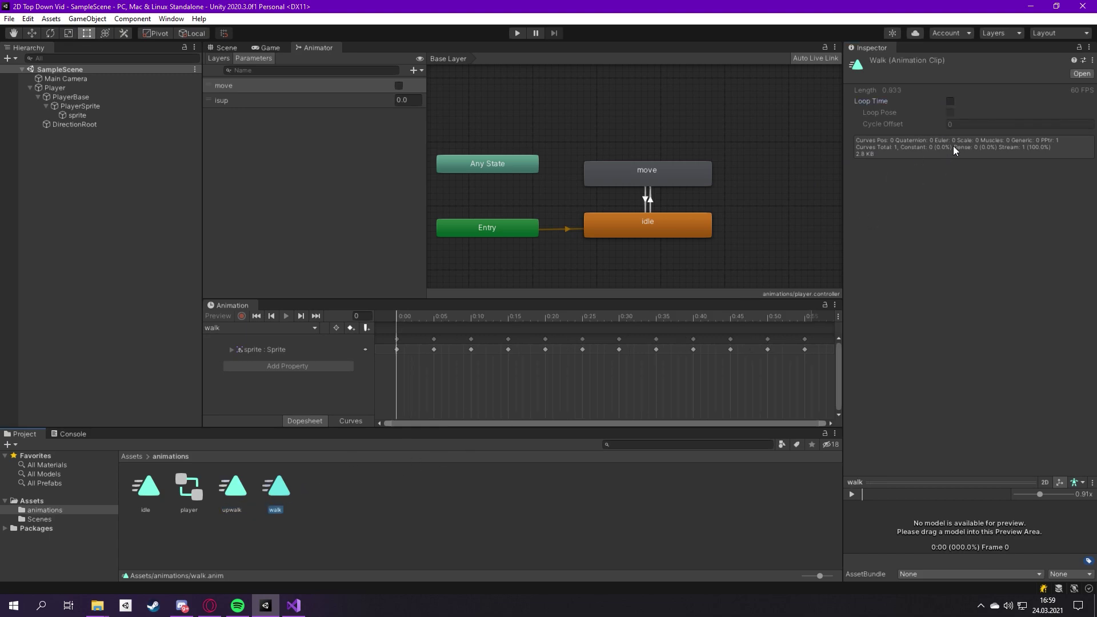
pyautogui.click(950, 101)
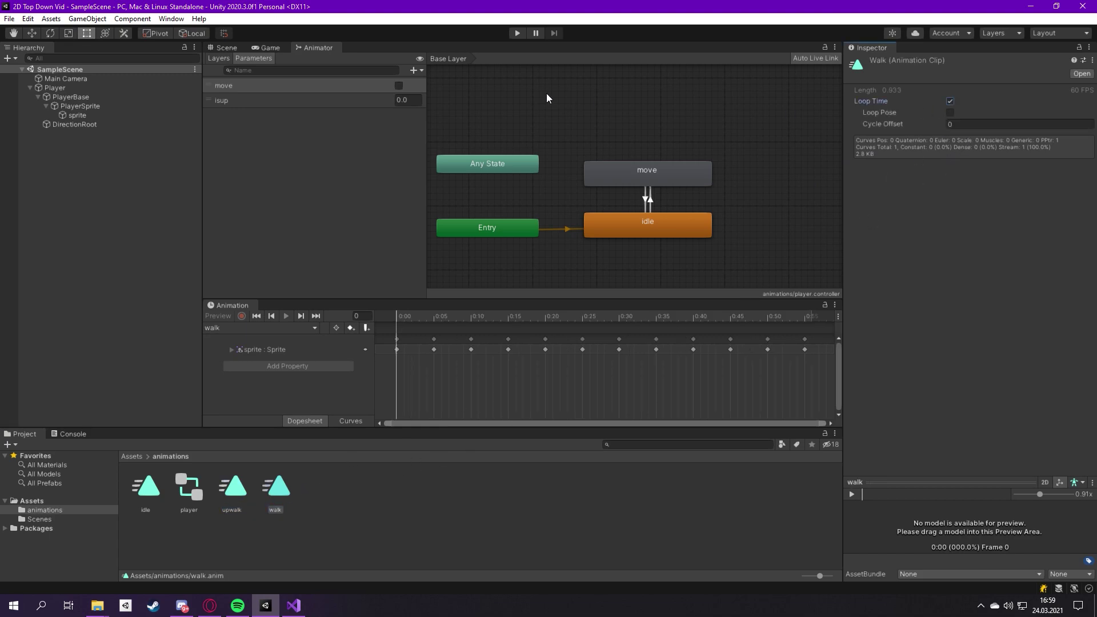
pyautogui.click(516, 33)
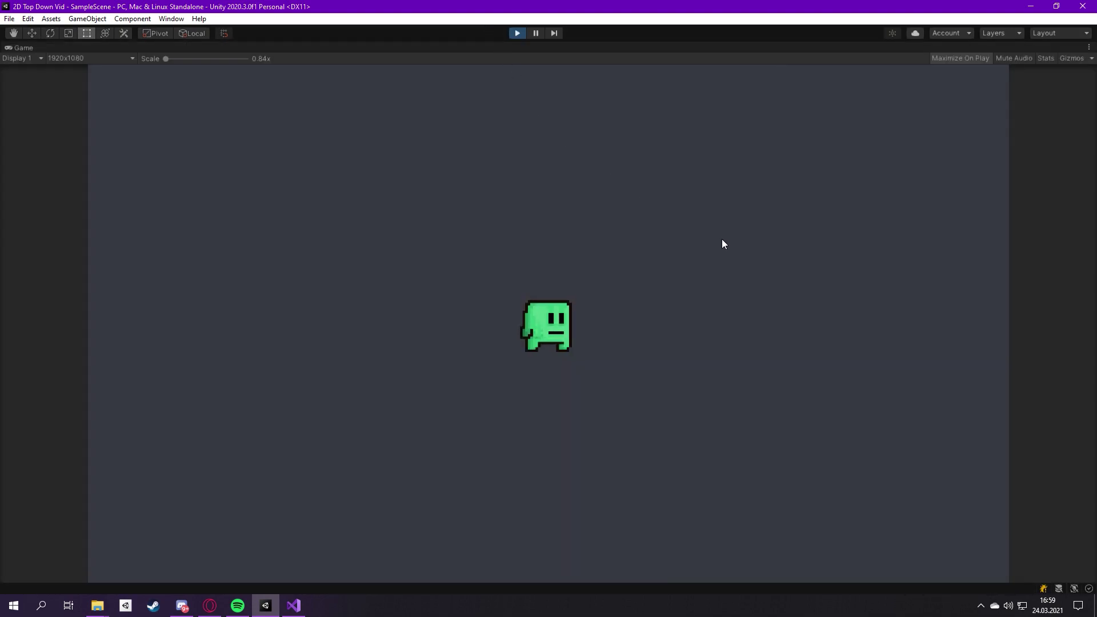
# Walk the player in every direction with WASD to check walk and upwalk animations, then stop Play mode
pyautogui.press('d')
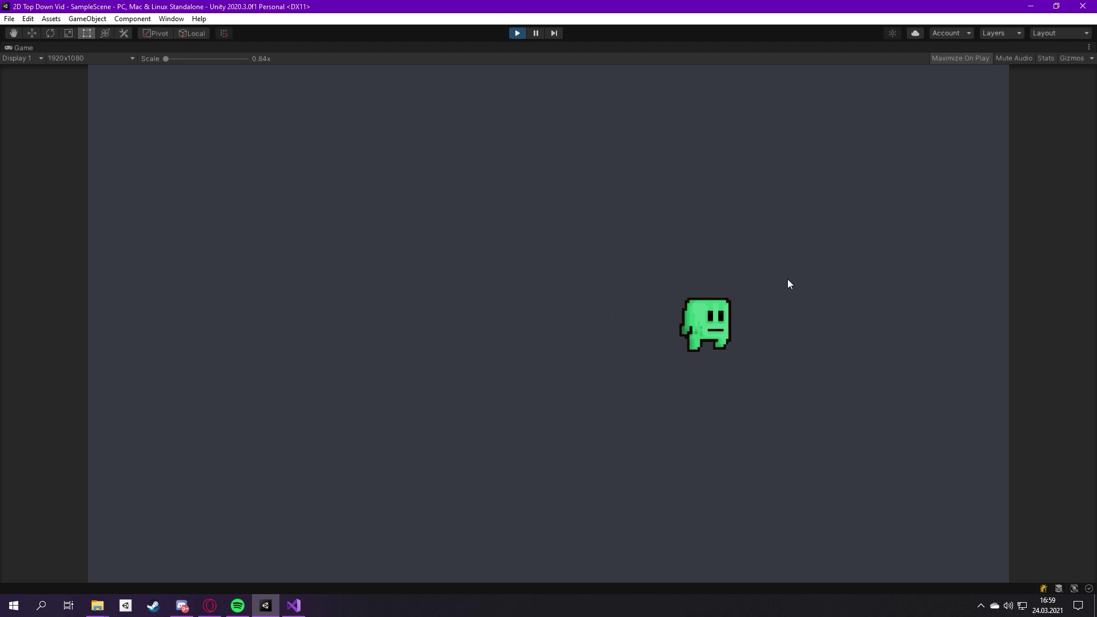
pyautogui.press('a')
pyautogui.press('d')
pyautogui.press('s')
pyautogui.press('w')
pyautogui.press('a')
pyautogui.press('w')
pyautogui.press('s')
pyautogui.press('s')
pyautogui.press('w')
pyautogui.press('a')
pyautogui.press('a')
pyautogui.press('s')
pyautogui.press('d')
pyautogui.press('w')
pyautogui.press('a')
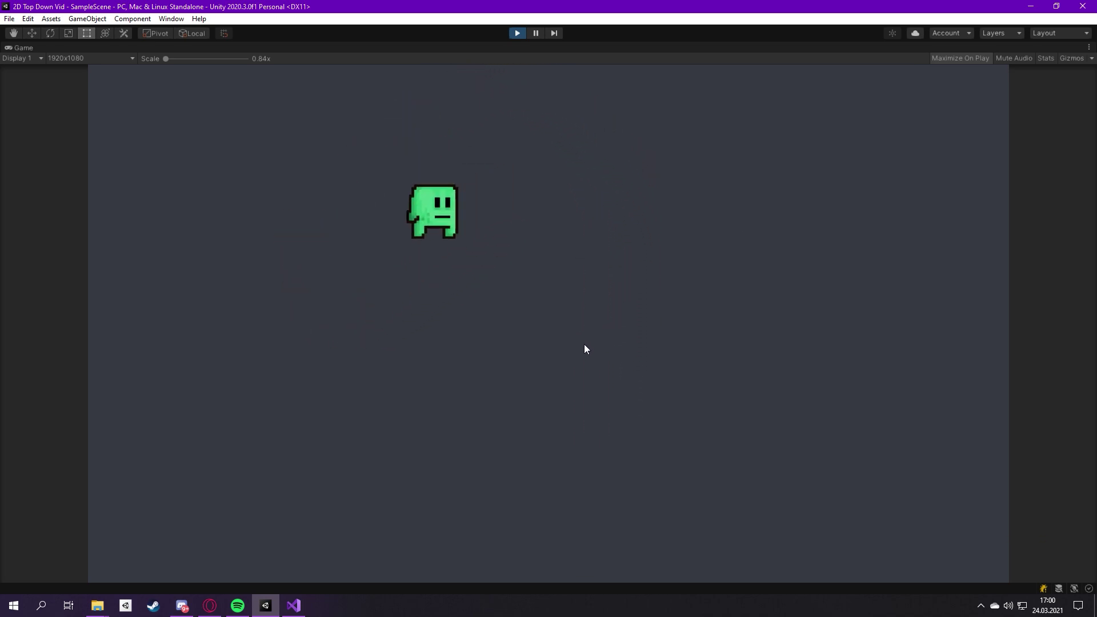
pyautogui.press('s')
pyautogui.press('d')
pyautogui.press('a')
pyautogui.press('s')
pyautogui.press('d')
pyautogui.press('w')
pyautogui.press('s')
pyautogui.press('d')
pyautogui.press('w')
pyautogui.press('a')
pyautogui.press('s')
pyautogui.press('d')
pyautogui.press('w')
pyautogui.press('a')
pyautogui.press('s')
pyautogui.press('d')
pyautogui.press('d')
pyautogui.press('w')
pyautogui.press('s')
pyautogui.press('a')
pyautogui.press('d')
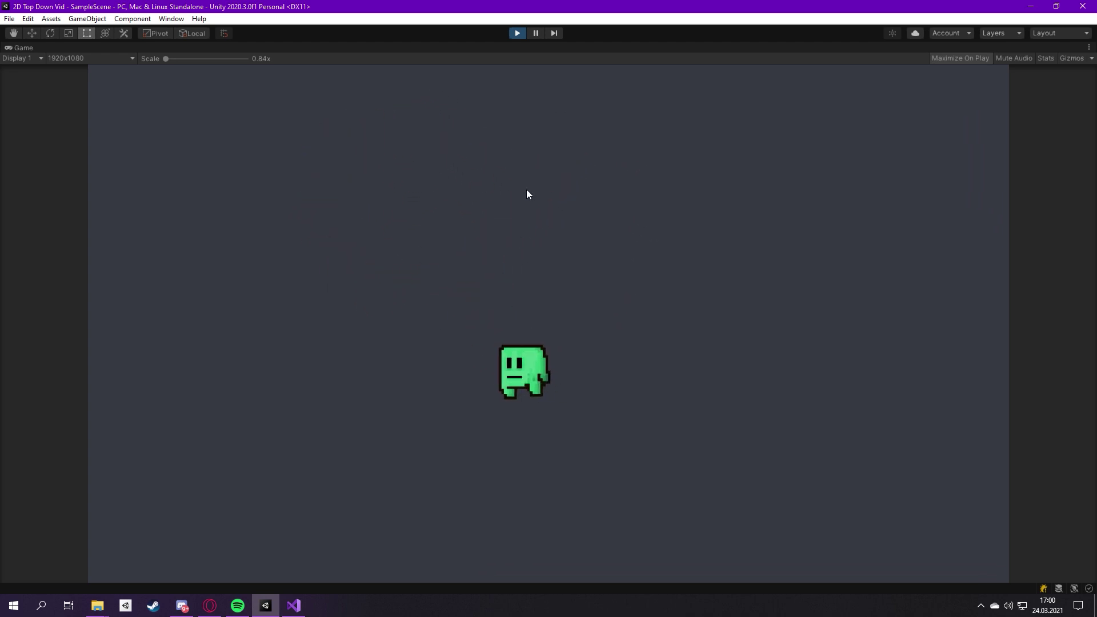
pyautogui.press('a')
pyautogui.press('d')
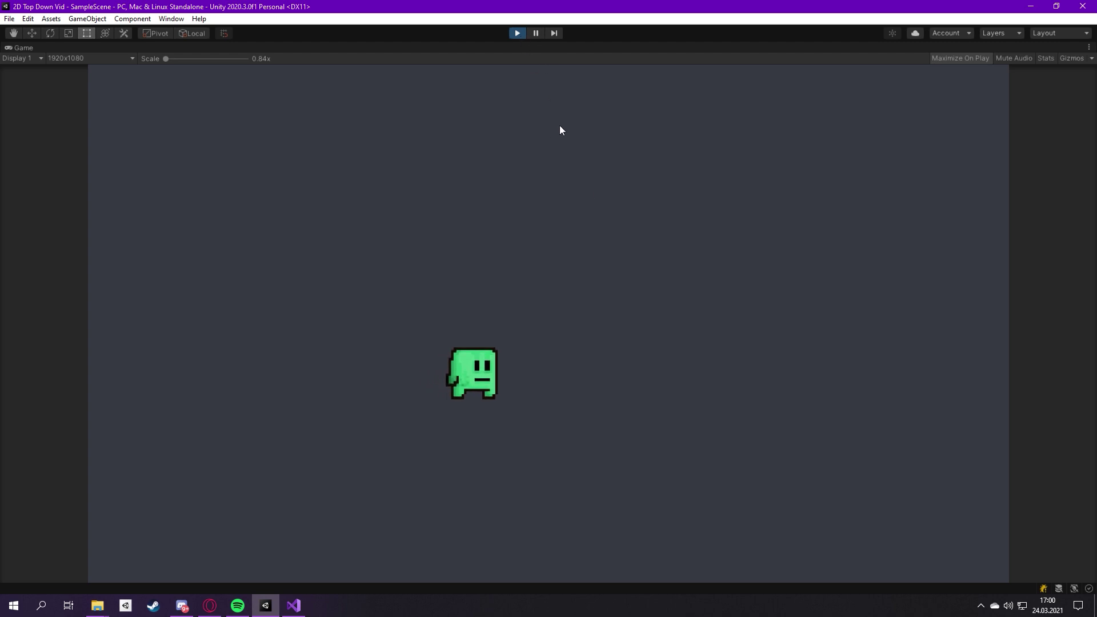
pyautogui.press('a')
pyautogui.press('d')
pyautogui.press('w')
pyautogui.press('a')
pyautogui.press('d')
pyautogui.press('s')
pyautogui.press('a')
pyautogui.press('w')
pyautogui.press('d')
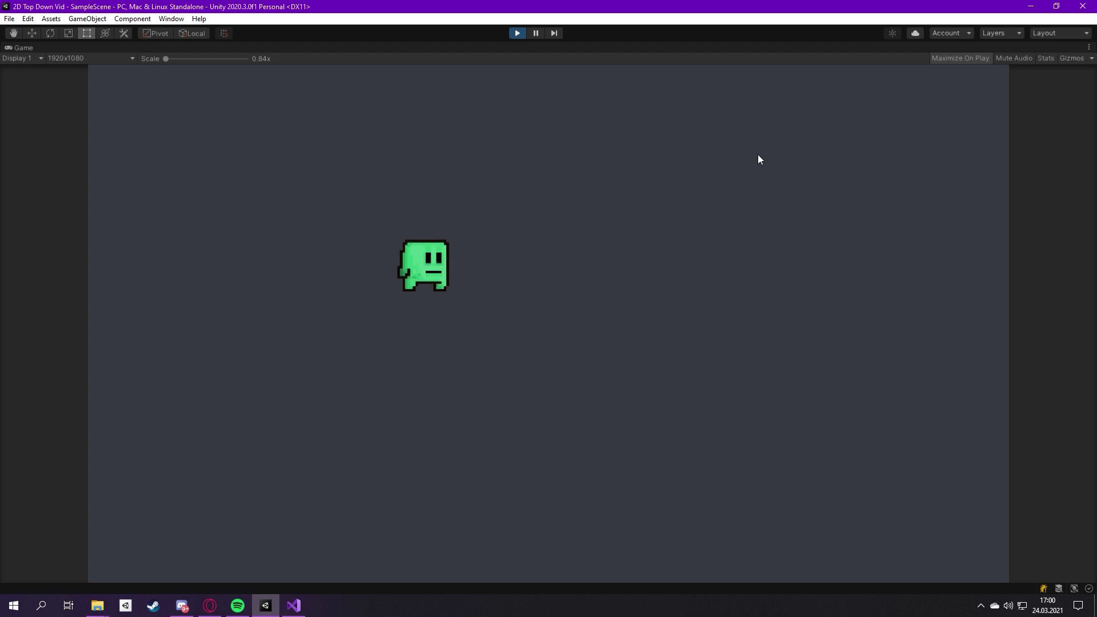
pyautogui.press('s')
pyautogui.press('d')
pyautogui.press('a')
pyautogui.press('a')
pyautogui.press('w')
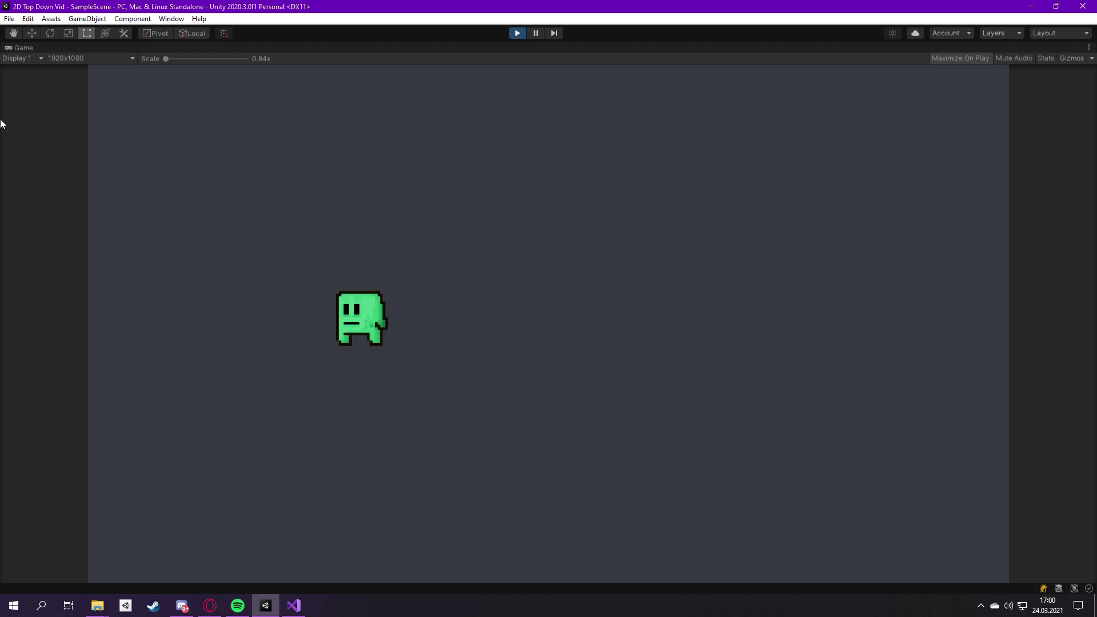
pyautogui.press('d')
pyautogui.press('s')
pyautogui.press('w')
pyautogui.press('a')
pyautogui.press('s')
pyautogui.press('d')
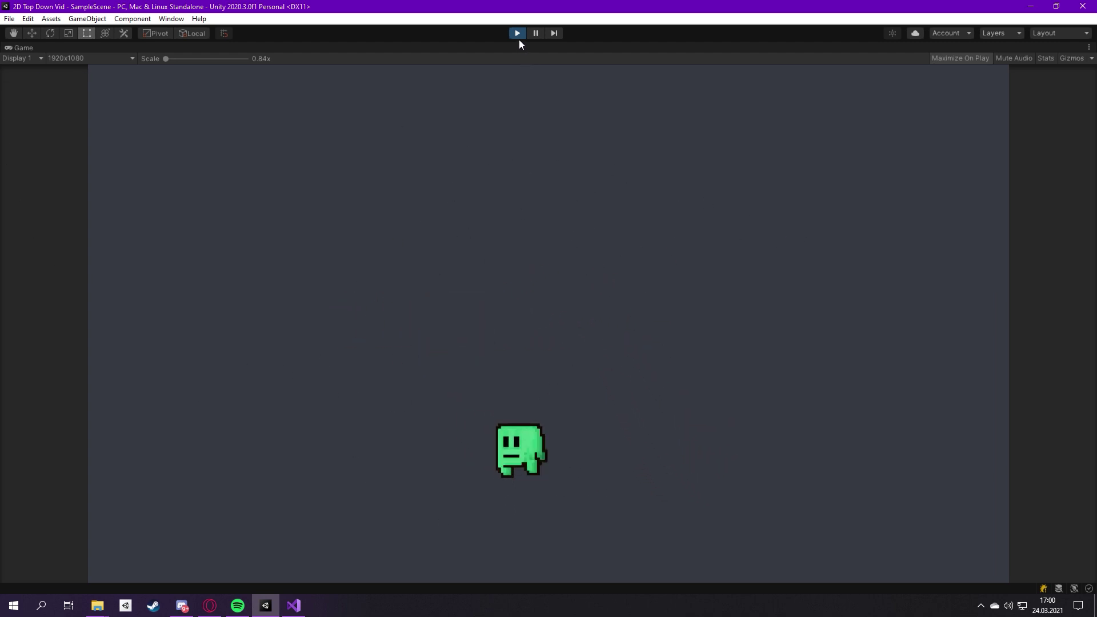
pyautogui.click(518, 32)
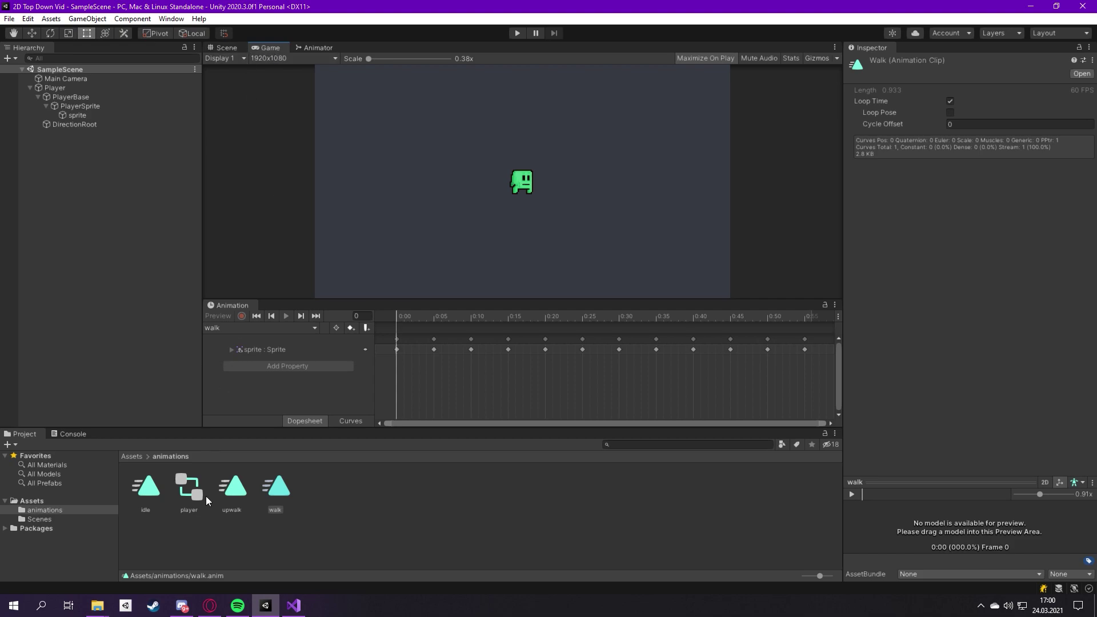
# Scroll through the Discord chat window, then minimize it to get back to Unity
pyautogui.moveTo(194, 601)
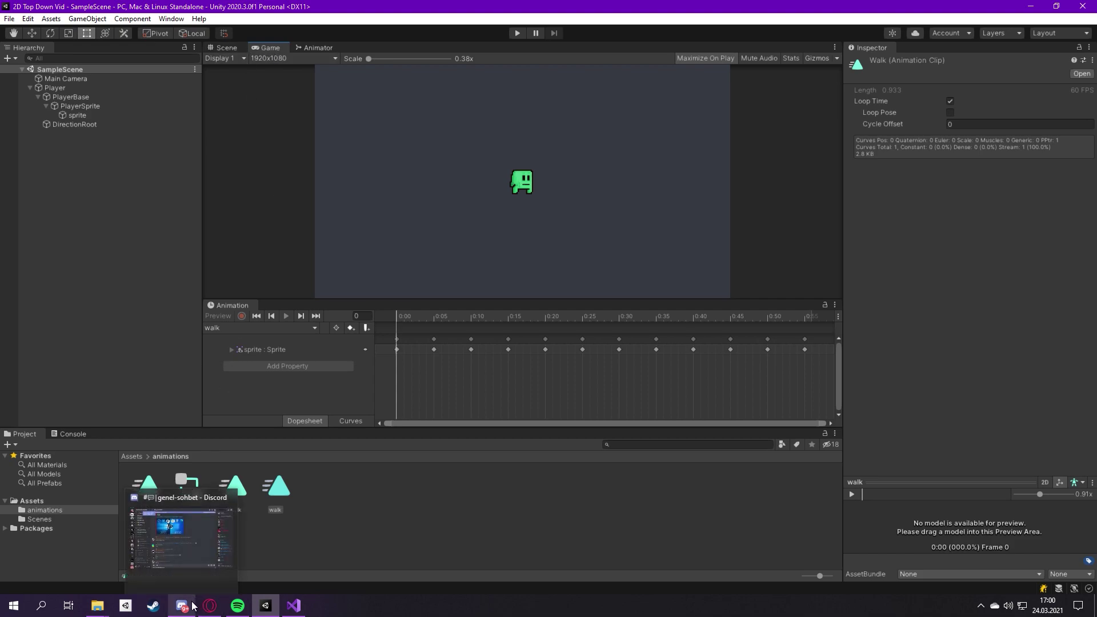
pyautogui.click(188, 607)
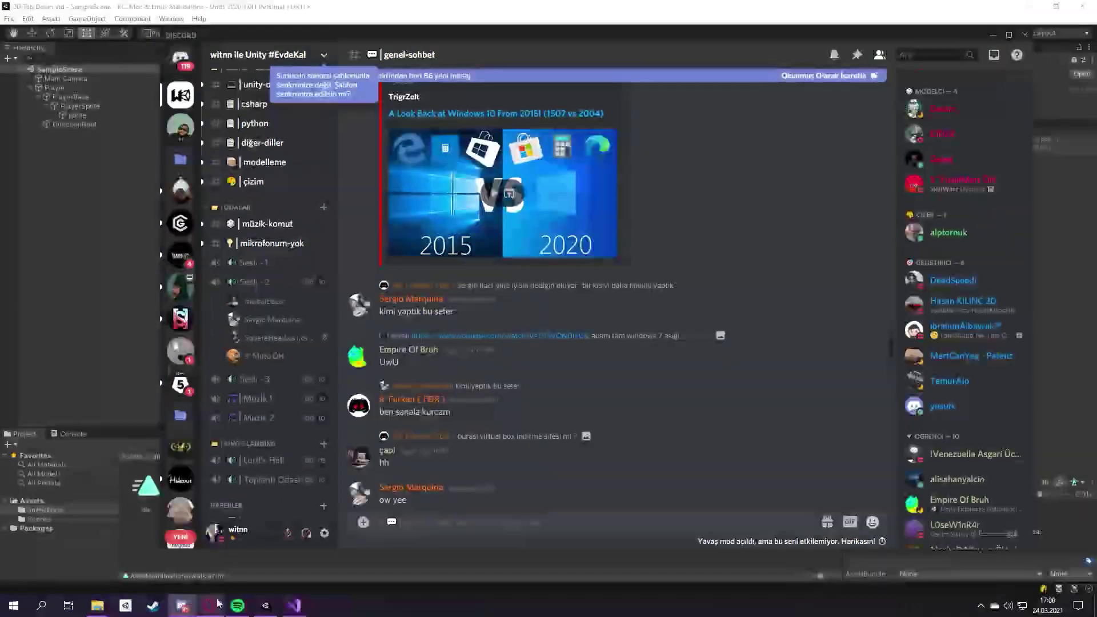
pyautogui.scroll(-3, 516, 412)
pyautogui.scroll(-2, 581, 375)
pyautogui.scroll(-2, 580, 374)
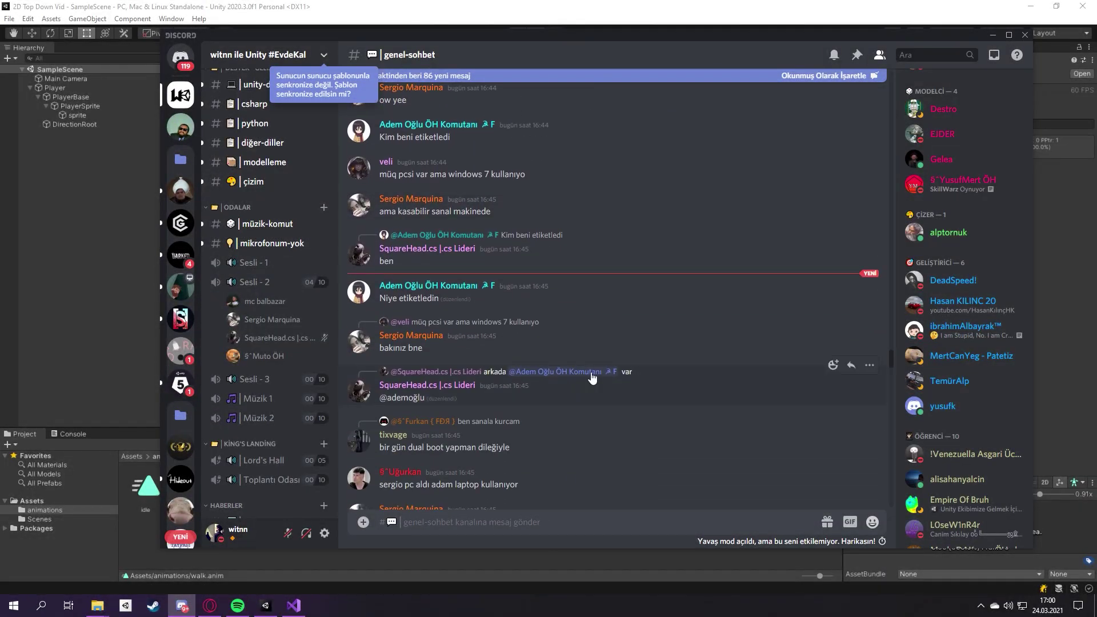
pyautogui.scroll(-2, 557, 378)
pyautogui.scroll(-5, 559, 349)
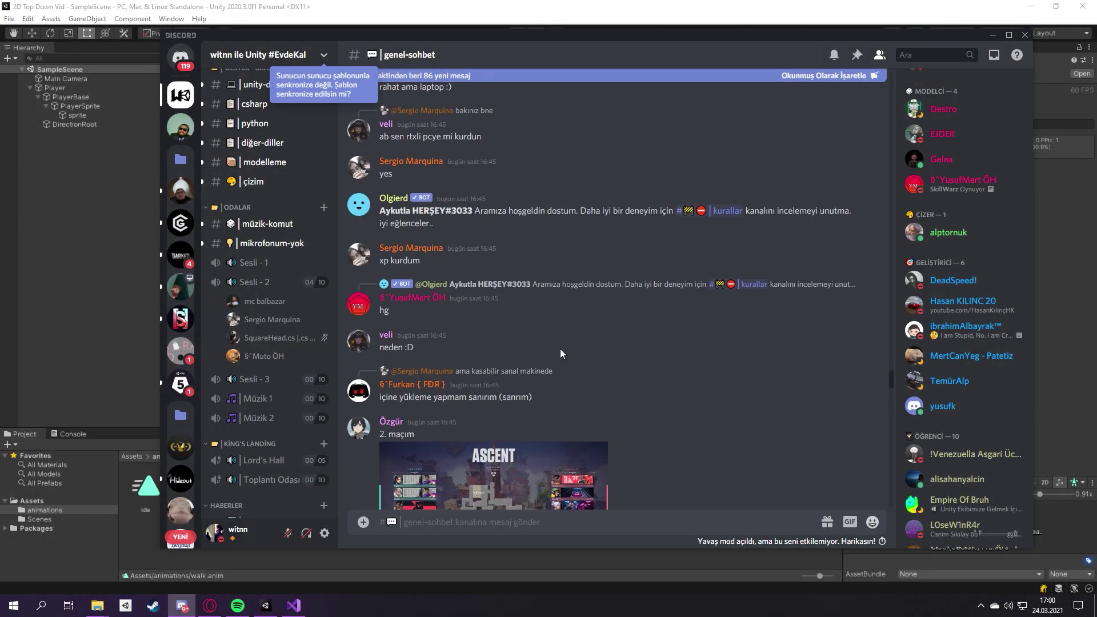
pyautogui.click(993, 37)
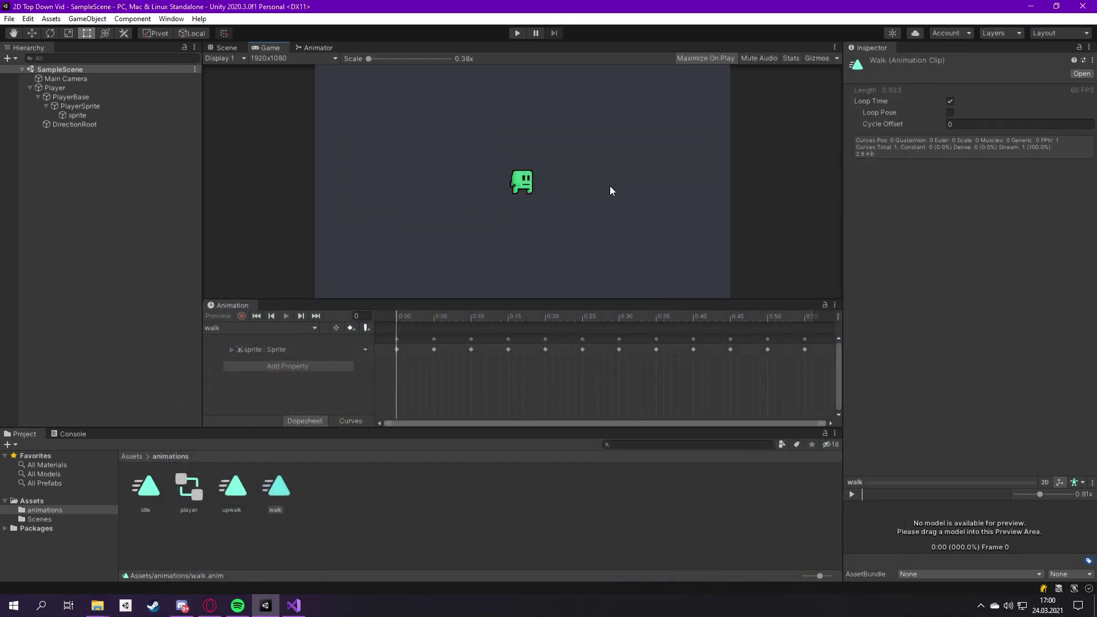
# Return to the Scene view, recentre the player sprite, and switch to the Rect tool
pyautogui.click(226, 48)
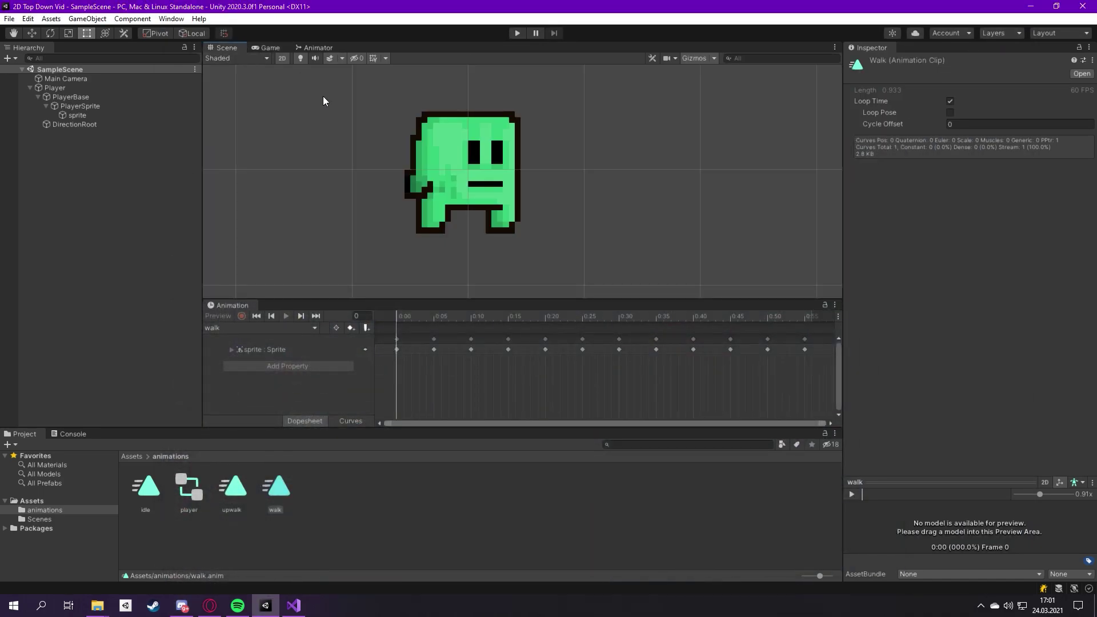
pyautogui.scroll(-3, 498, 204)
pyautogui.moveTo(498, 204); pyautogui.dragTo(534, 205, button='middle')
pyautogui.press('t')
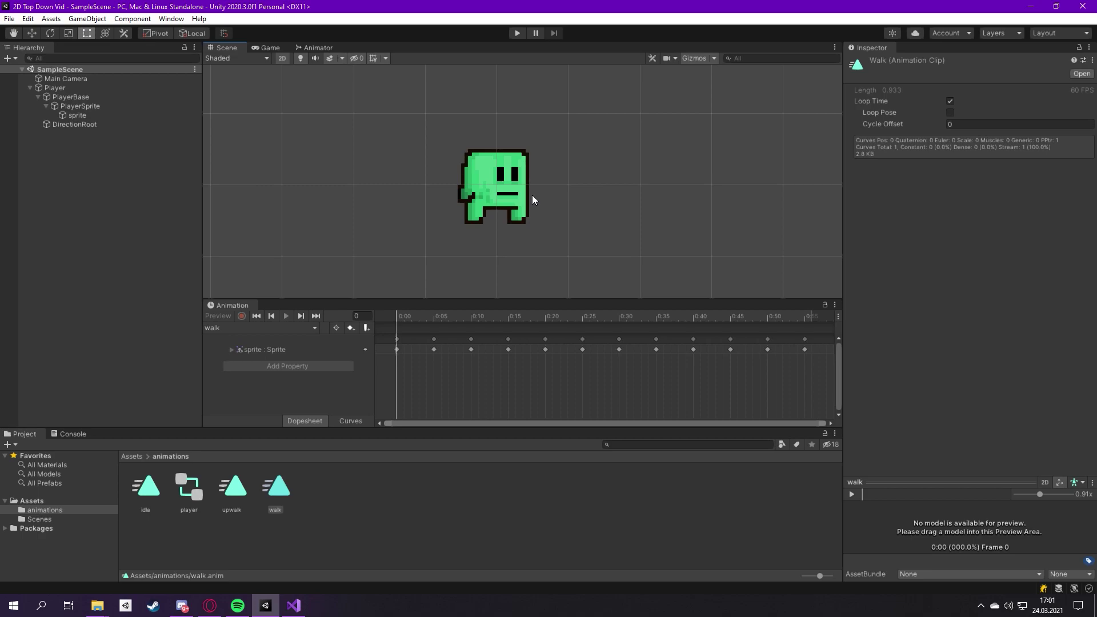